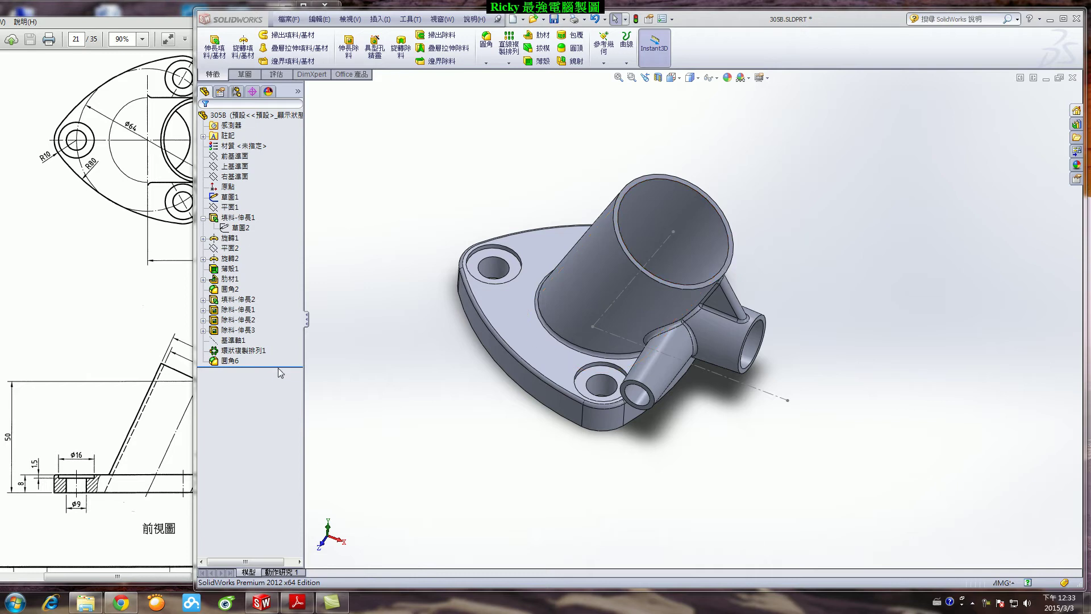
Step: Roll the existing part back before the rib, orbit it, then roll forward again
left_click_drag(280, 366, 275, 274)
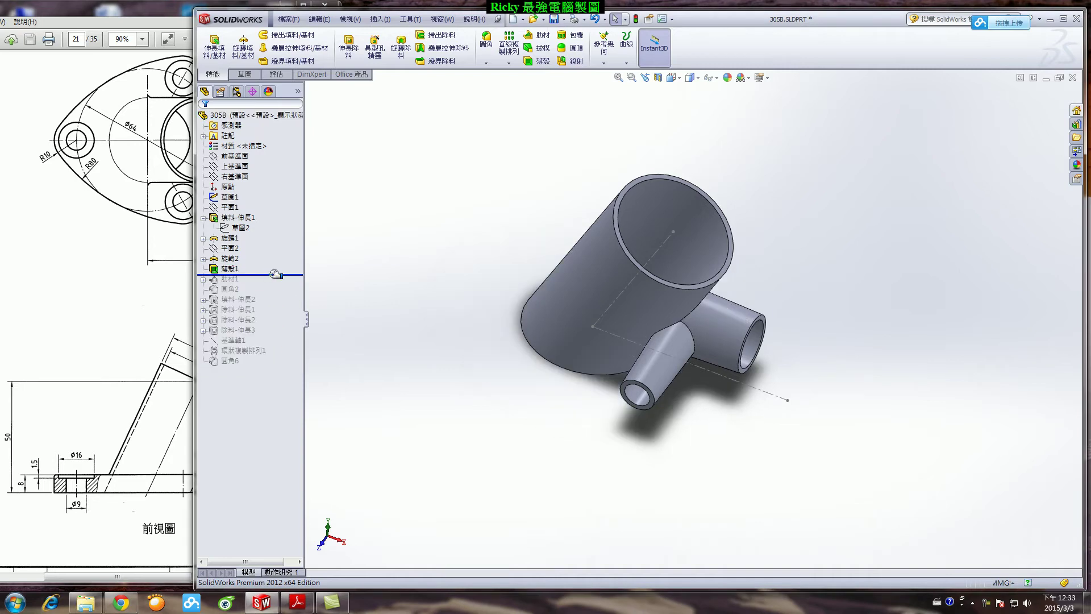
middle_click_drag(697, 470, 665, 415)
left_click_drag(281, 277, 275, 367)
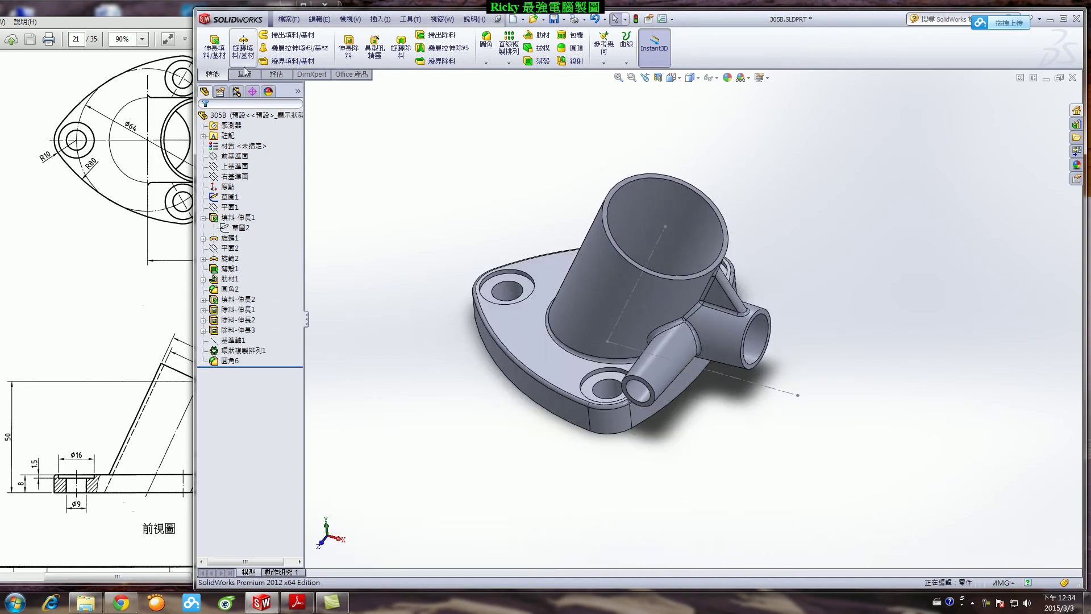
Step: Create a new part and start a sketch on the Front Plane
left_click(514, 18)
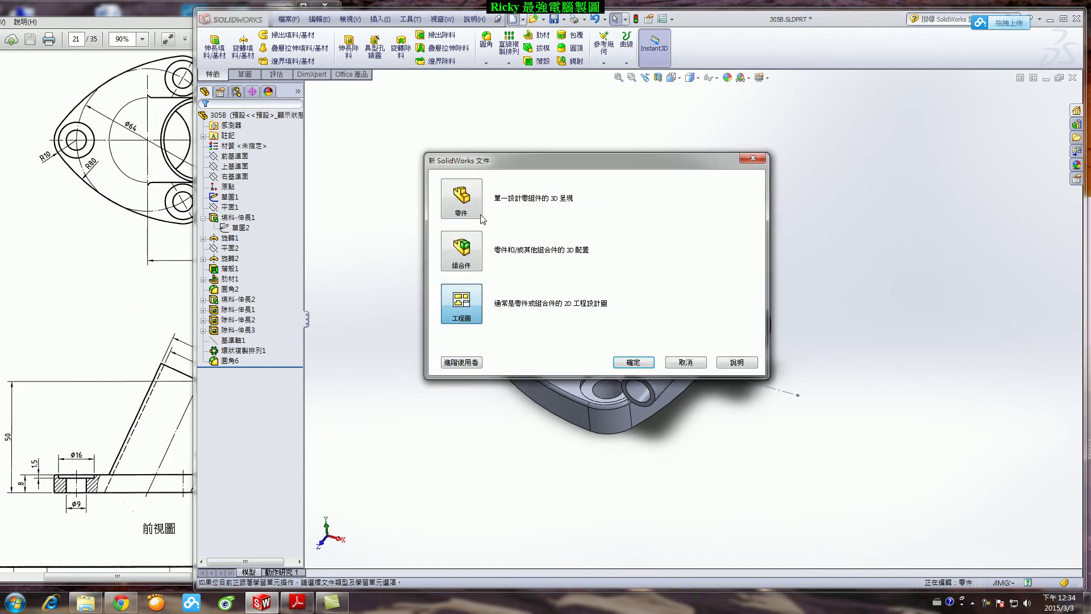
double_click(460, 201)
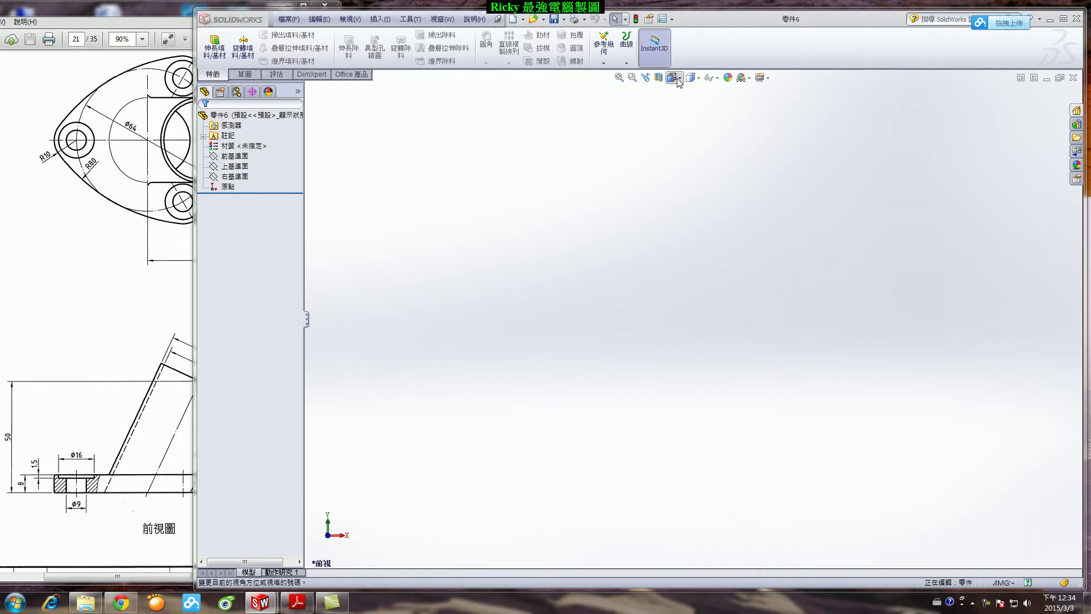
left_click(245, 74)
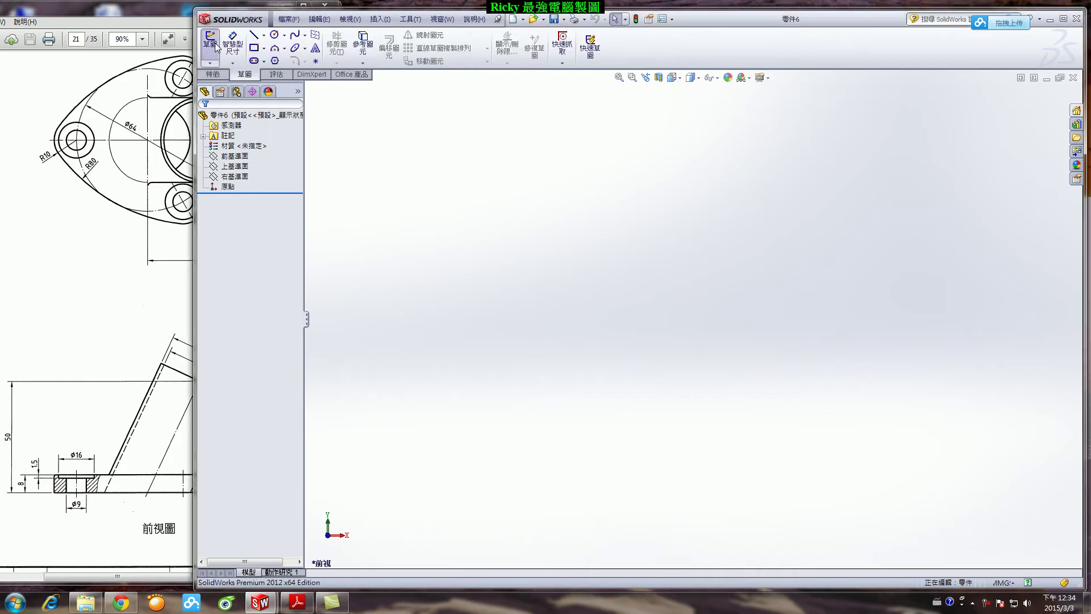
left_click(215, 44)
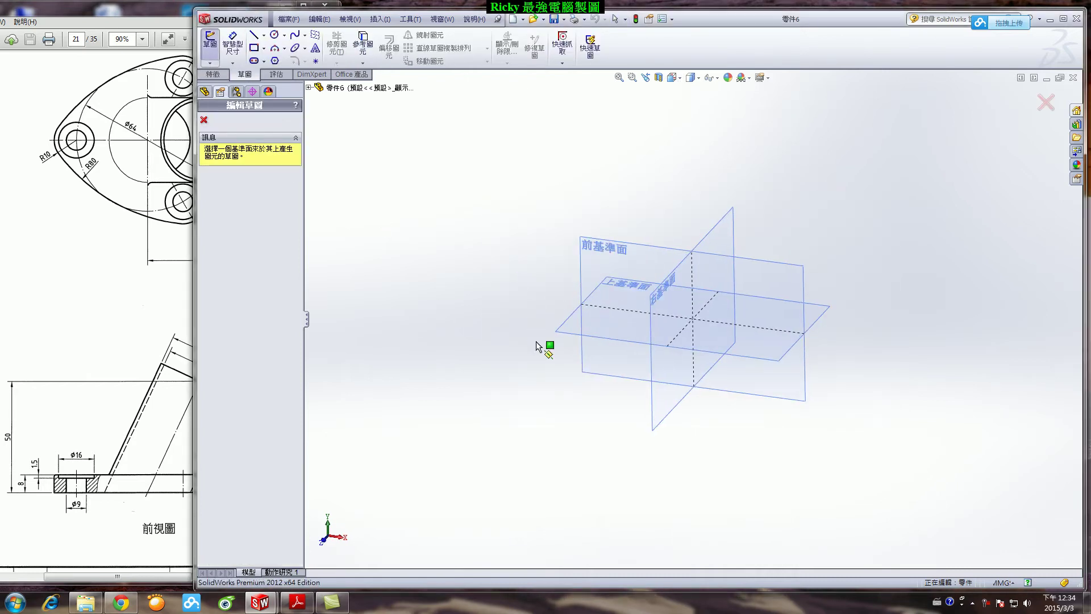
left_click(624, 244)
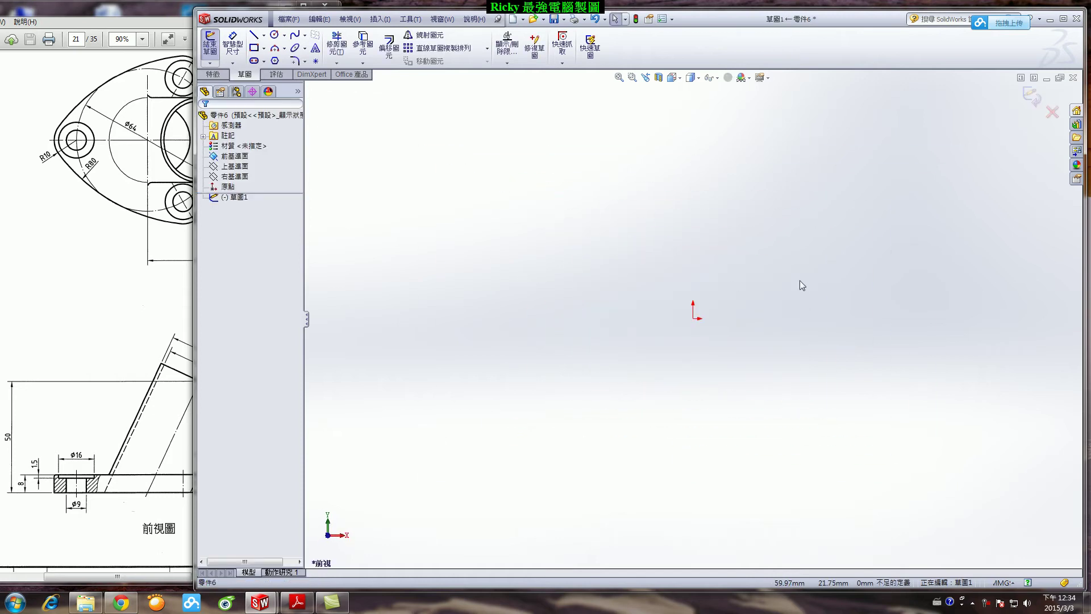
Step: Draw a horizontal and an angled up-right construction line from the origin
left_click(254, 34)
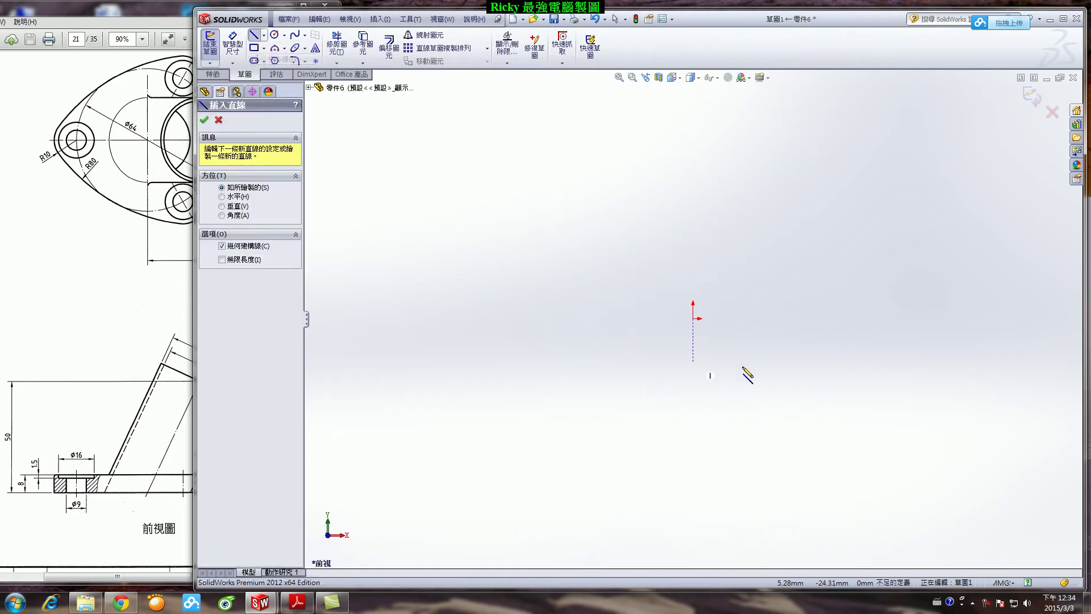
mouse_move(693, 318)
left_mouse_down()
mouse_move(853, 318)
mouse_move(724, 419)
mouse_move(726, 407)
mouse_move(933, 413)
left_mouse_up()
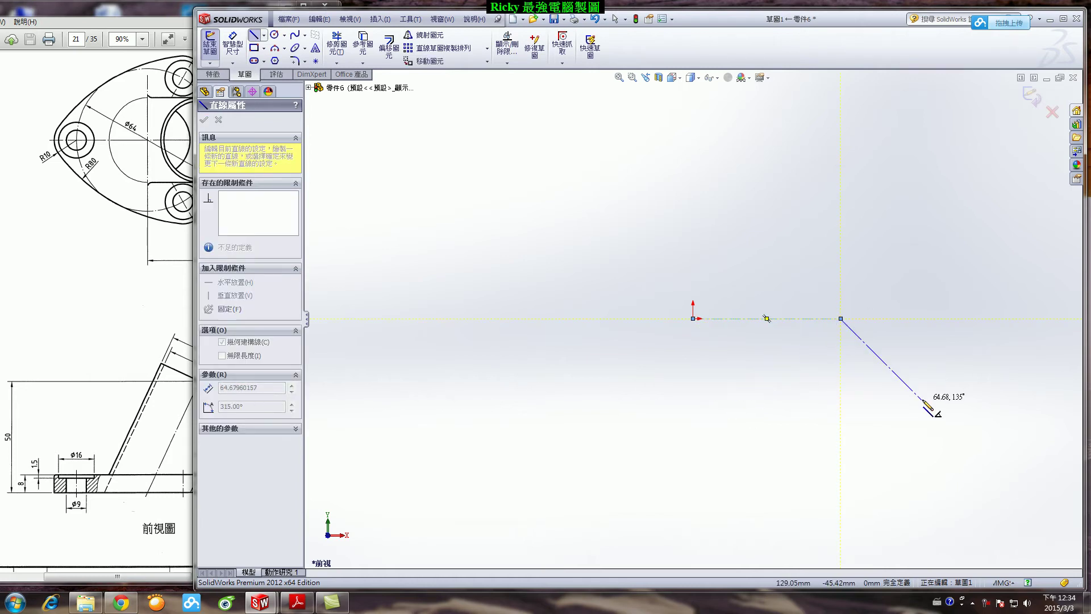
key("Escape")
key("l")
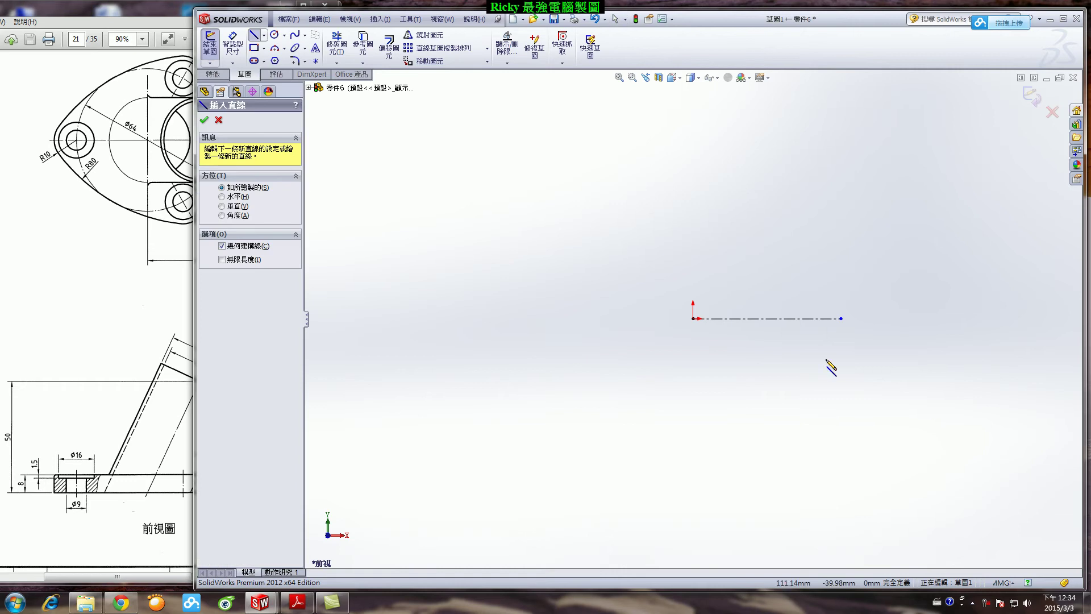
left_click_drag(693, 319, 776, 222)
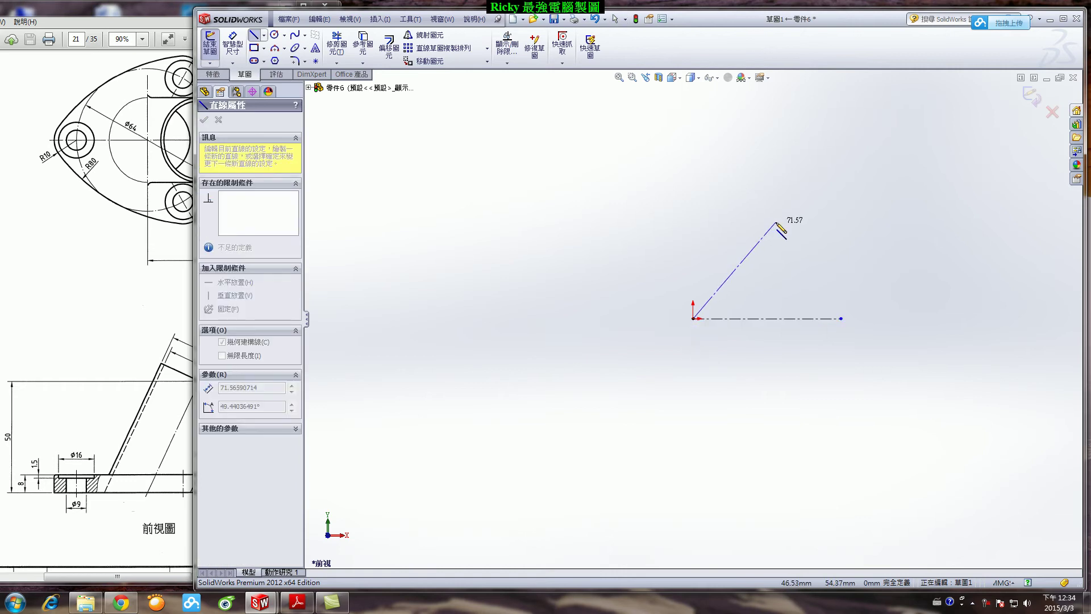
key("Escape")
Step: Dimension the angled line to 50 mm high and 65° from the horizontal
left_click(231, 49)
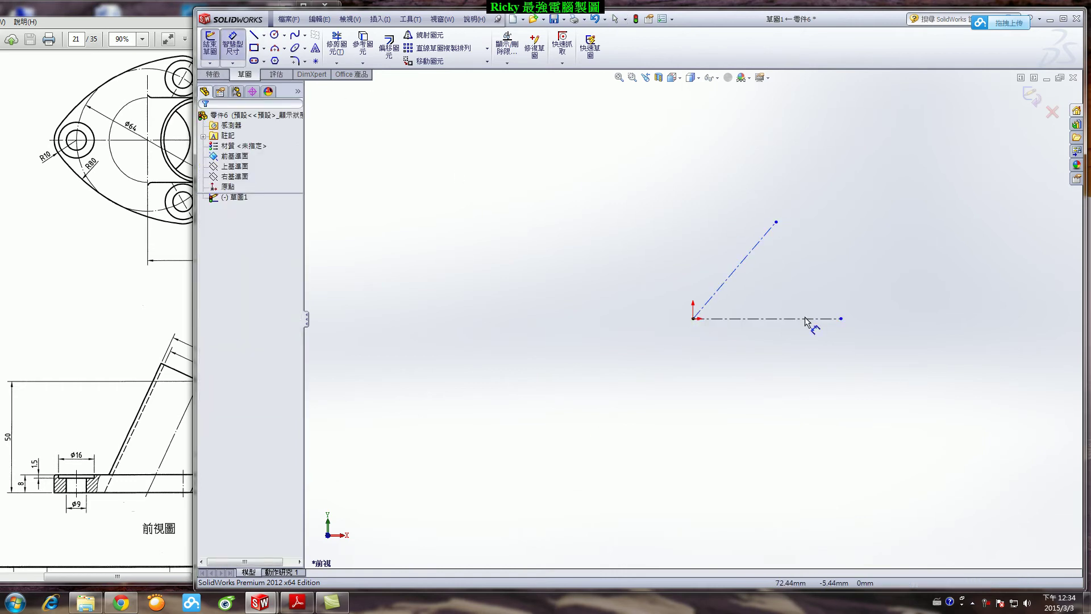
left_click(733, 272)
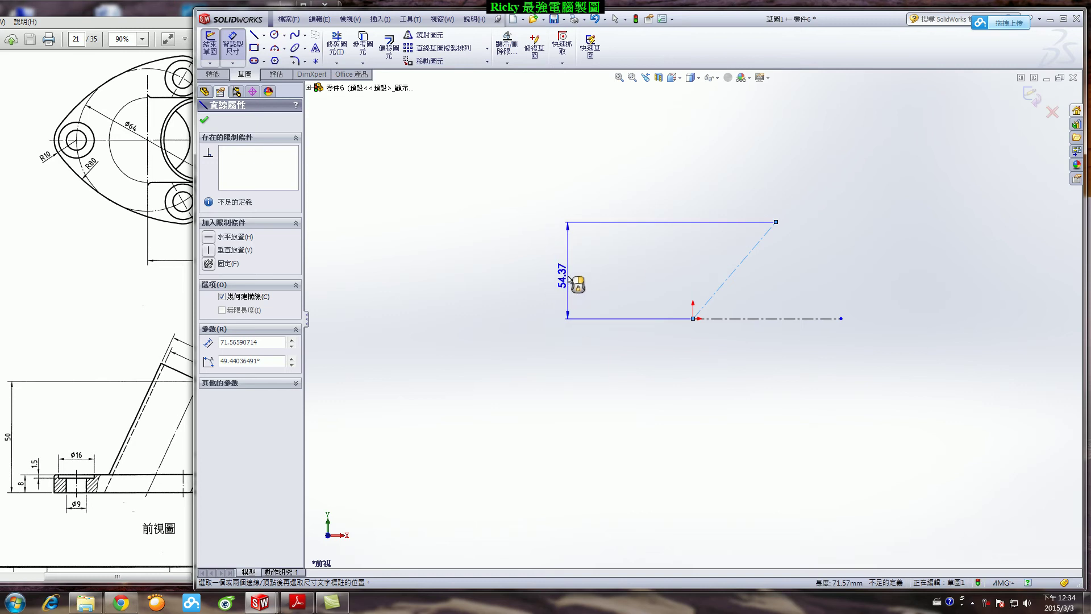
left_click(570, 279)
type("50")
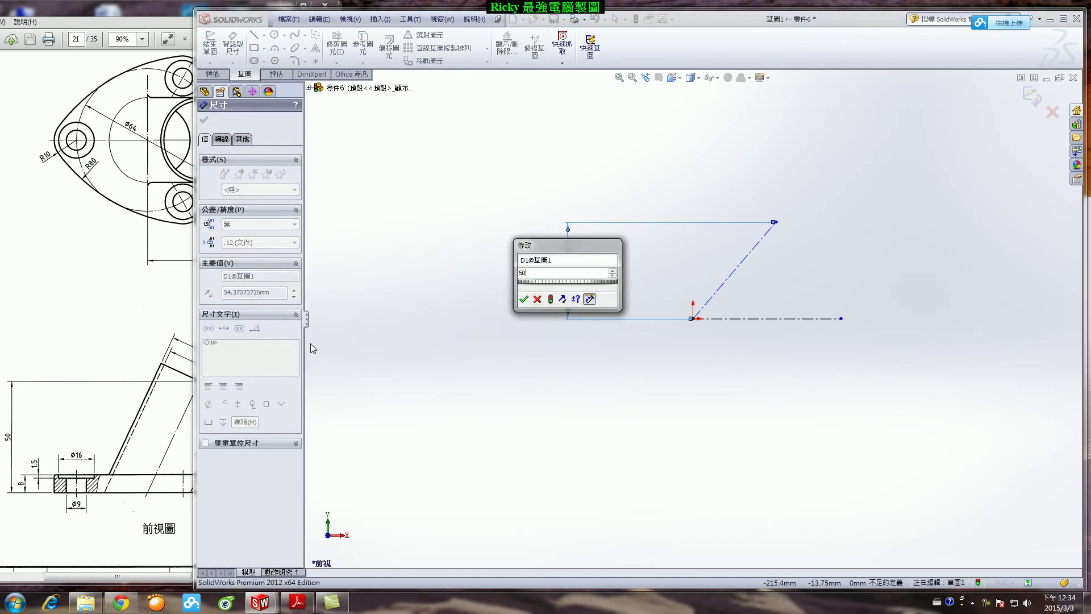
key("Return")
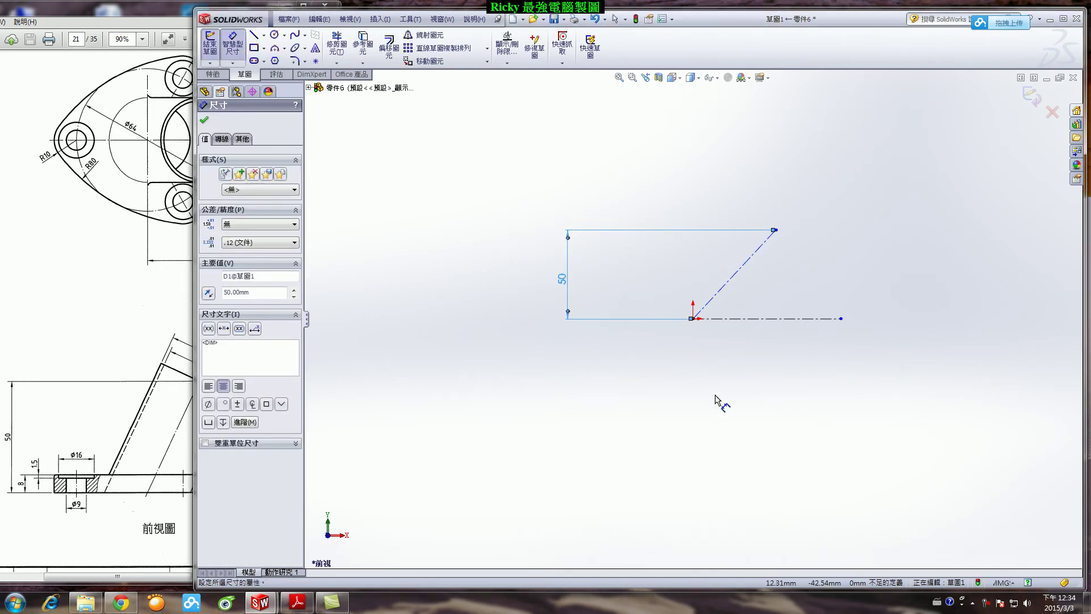
left_click(768, 321)
left_click(744, 262)
left_click(763, 288)
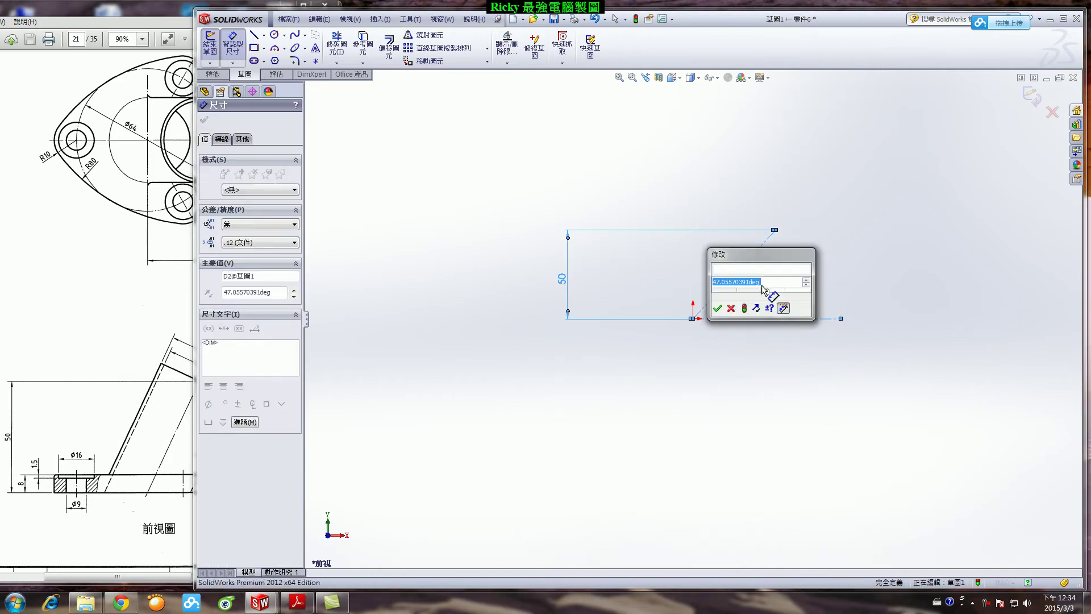
key("Return")
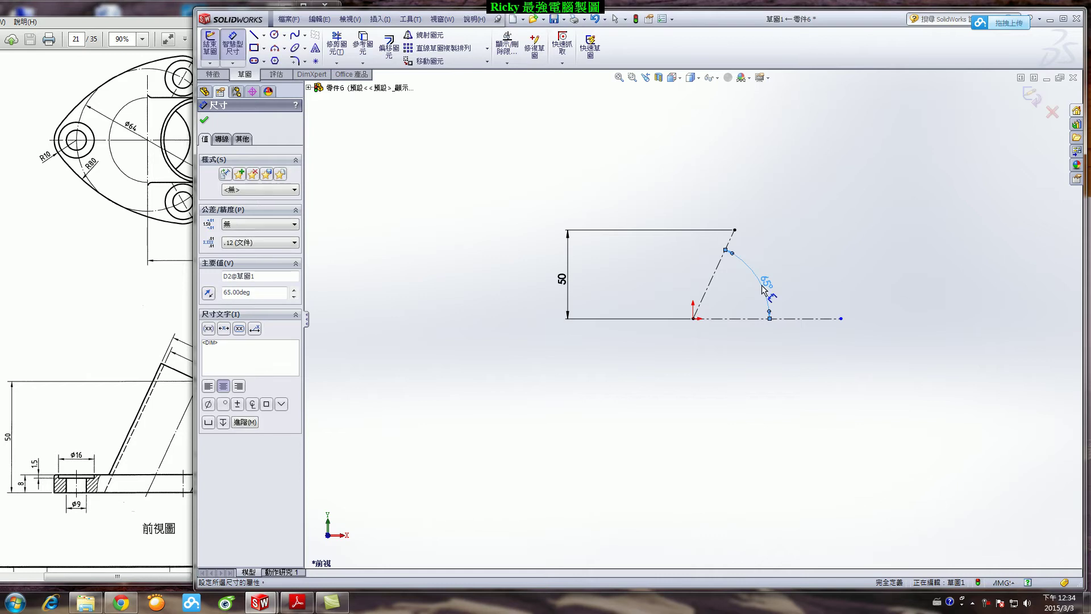
key("Escape")
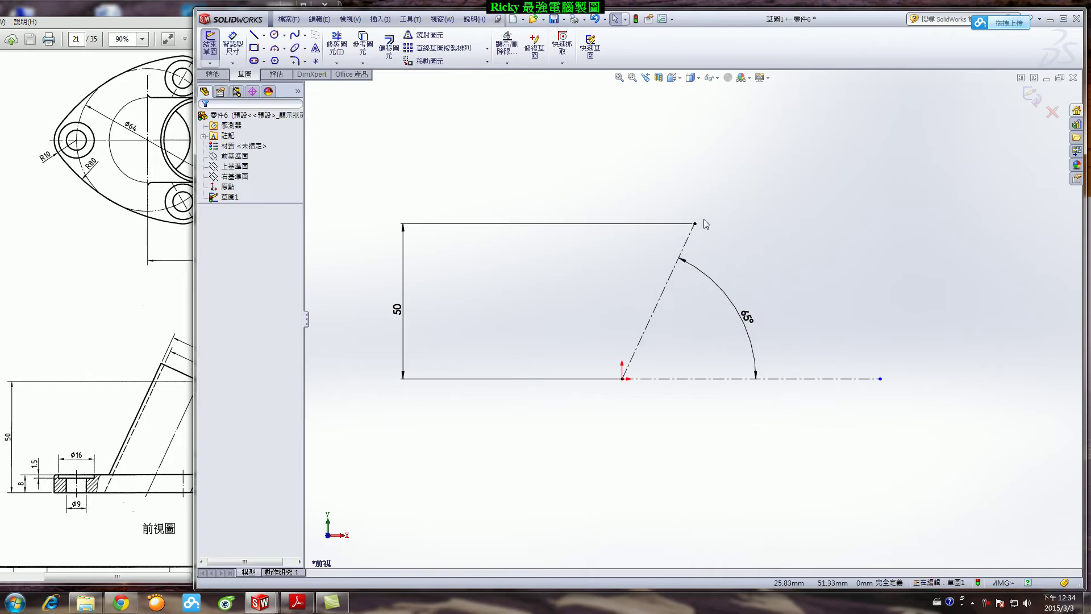
Step: Check the reference drawing's dimensions, then exit the sketch and view it in 3D
left_click(132, 408)
left_click(287, 553)
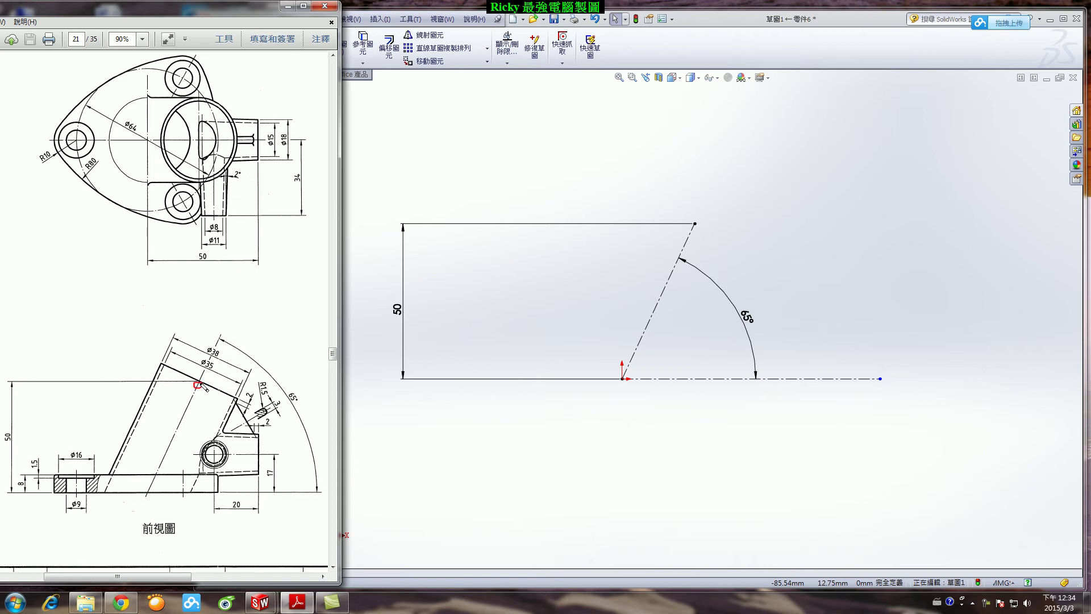
left_click(592, 475)
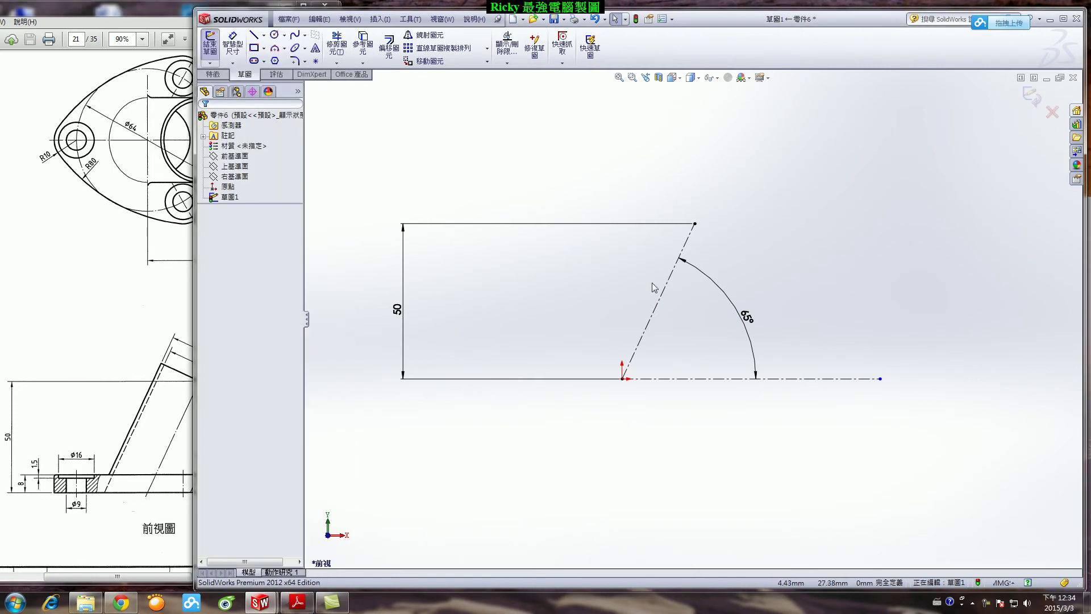
scroll(716, 284, "up", 1)
left_click(1032, 95)
mouse_move(648, 250)
middle_mouse_down()
mouse_move(624, 283)
mouse_move(653, 307)
middle_mouse_up()
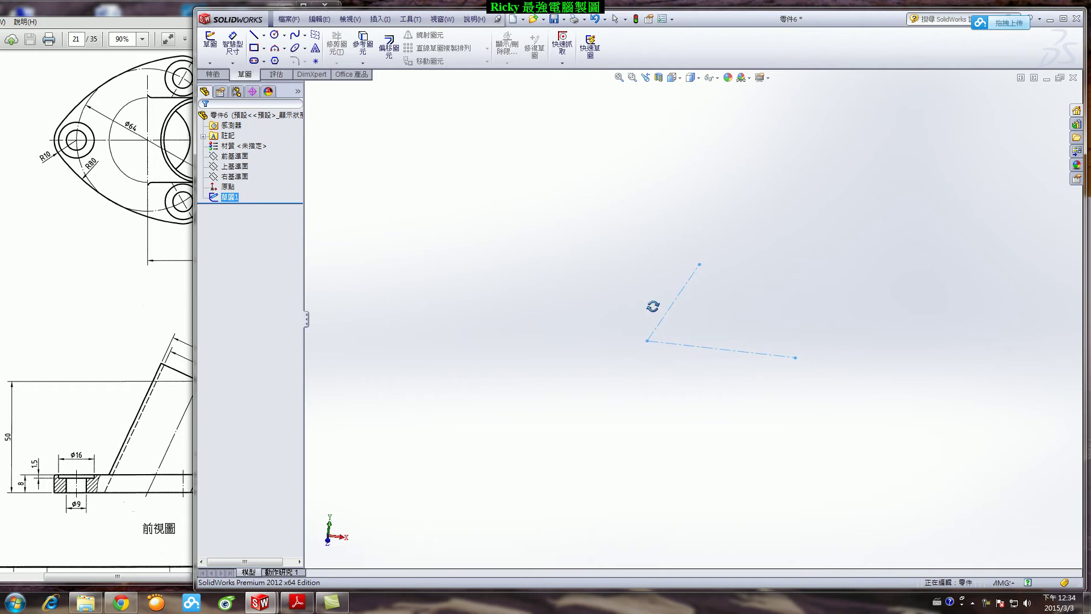
Step: Create Plane1 through the angled centerline's top endpoint, perpendicular to that line
left_click(207, 75)
left_click(604, 61)
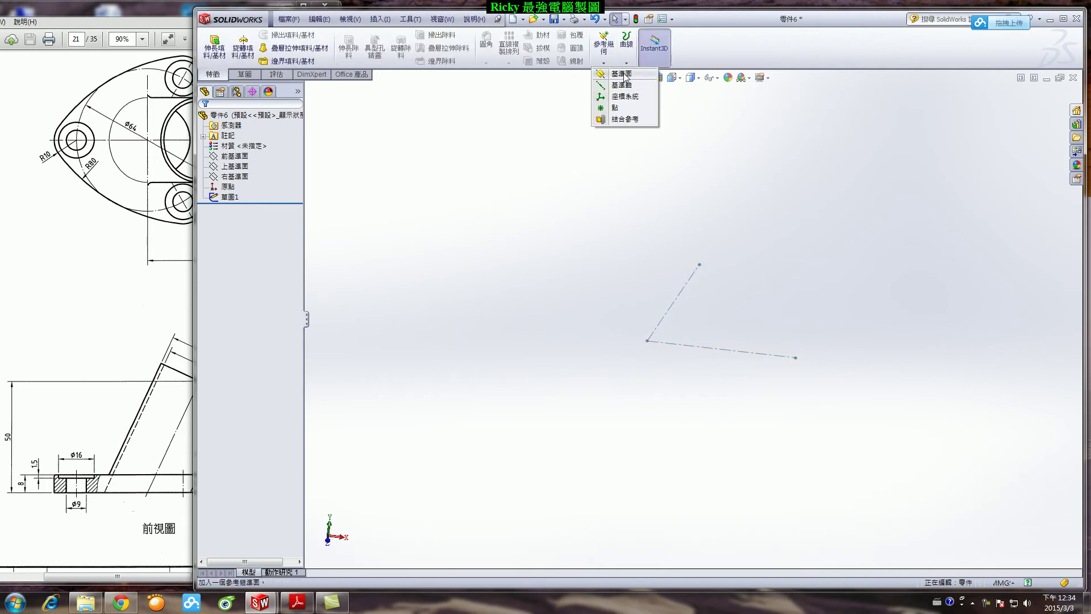
left_click(624, 75)
scroll(735, 284, "down", 3)
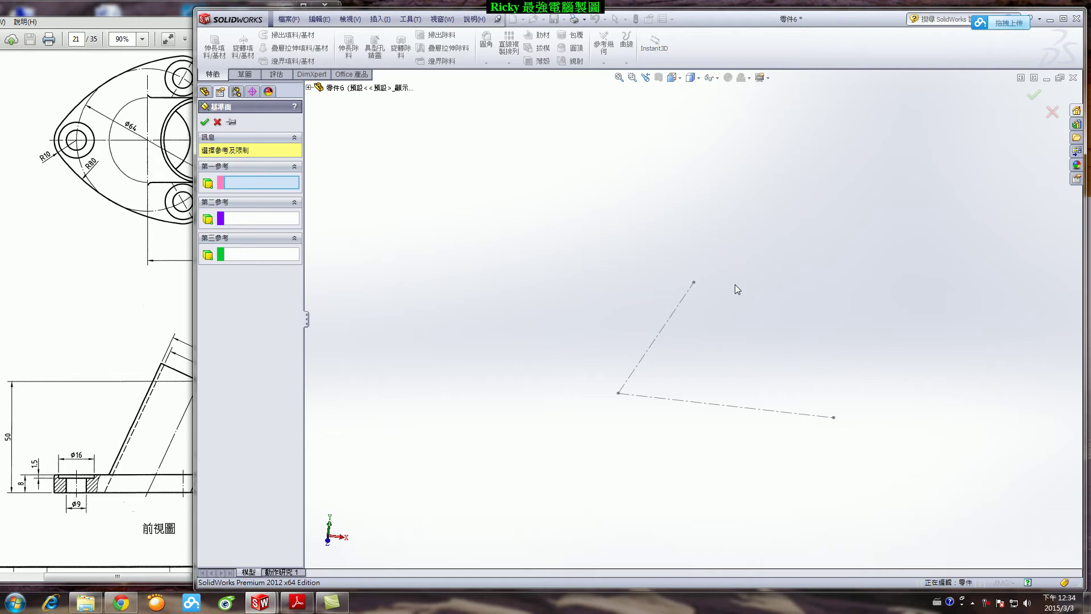
left_click(695, 283)
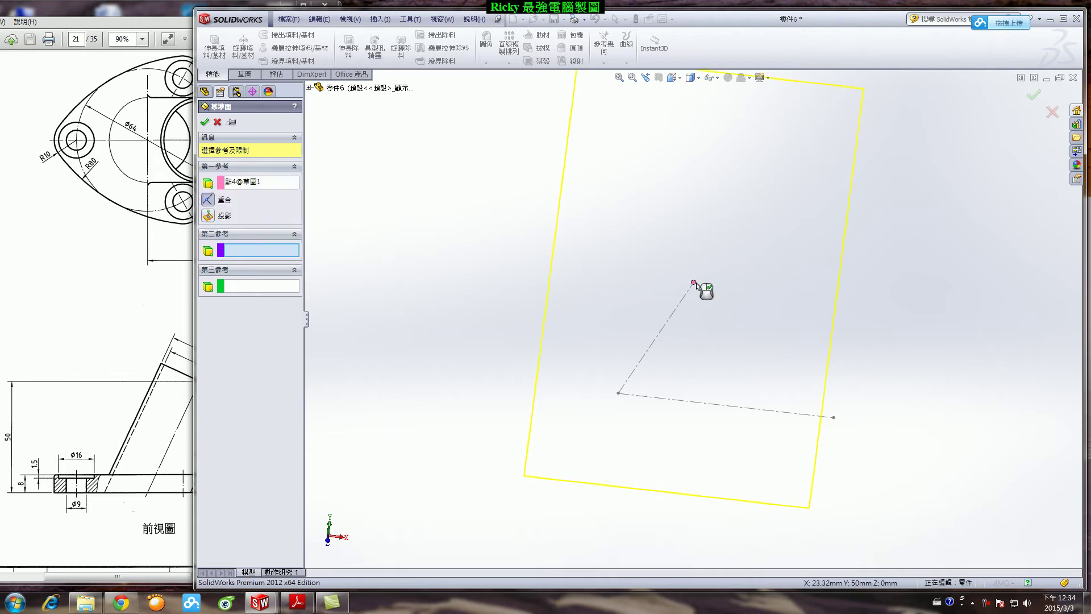
left_click(676, 317)
middle_click_drag(676, 317, 594, 344)
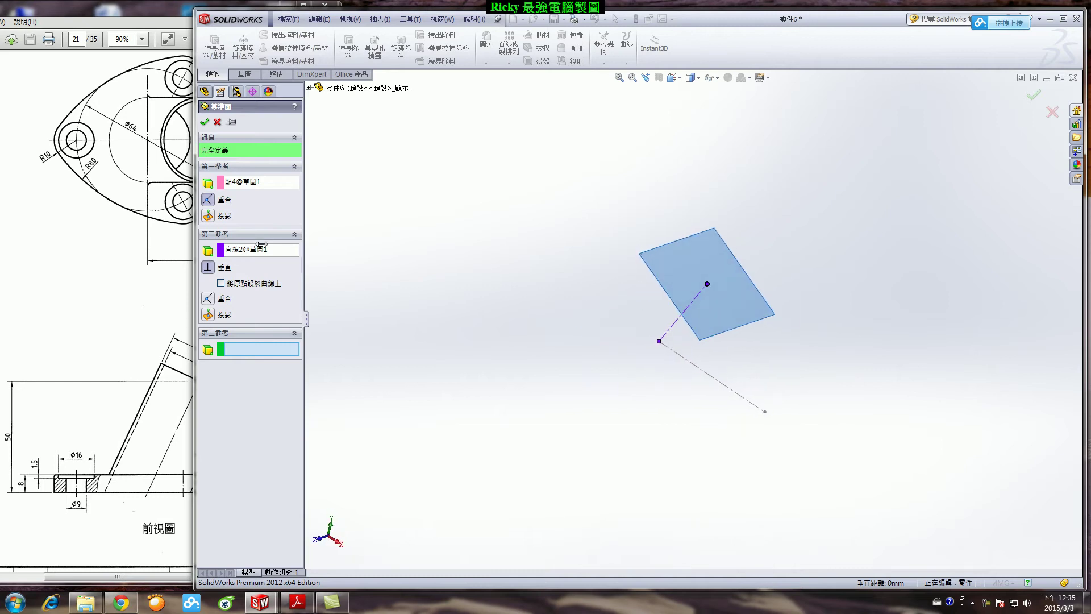
left_click(205, 122)
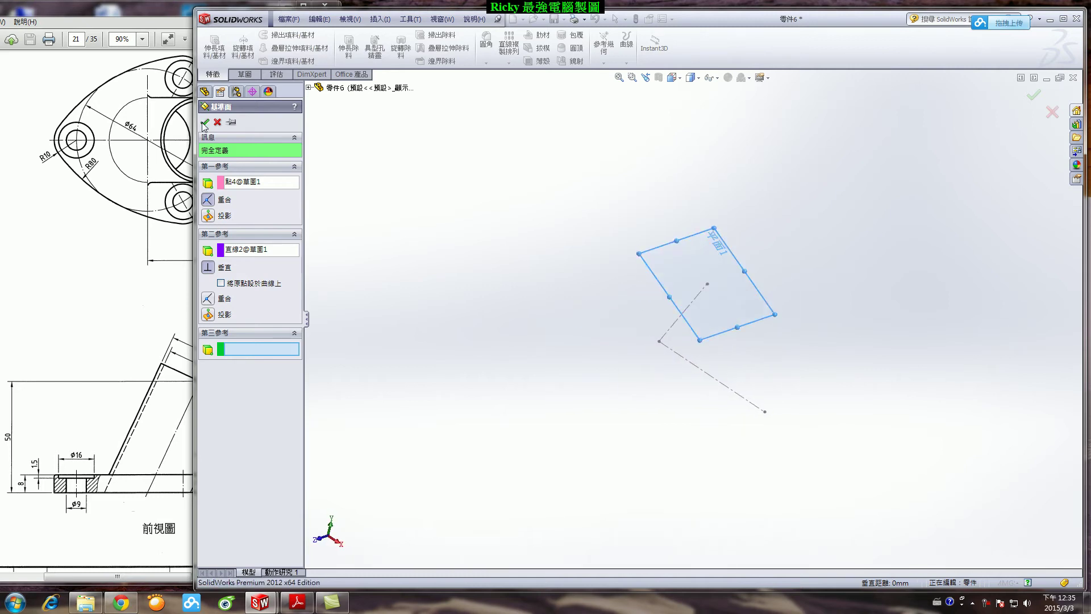
left_click(245, 74)
Step: Start a sketch on 平面1 and draw a circle centred on its origin, checking the ø38 on the drawing
left_click(209, 44)
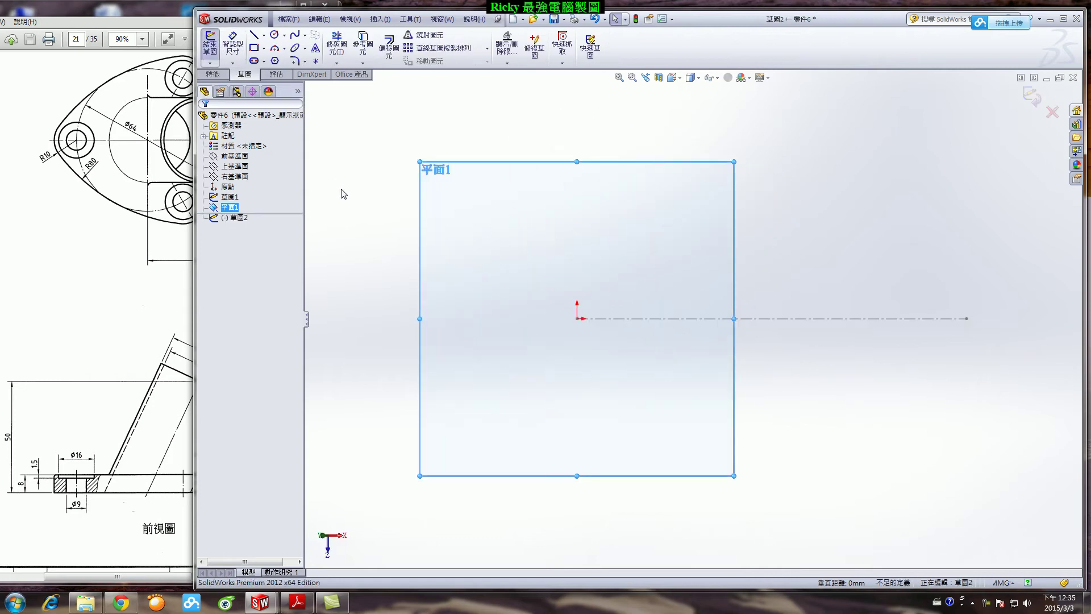
left_click(275, 34)
mouse_move(529, 321)
middle_mouse_down()
mouse_move(555, 222)
mouse_move(563, 229)
middle_mouse_up()
left_click(620, 280)
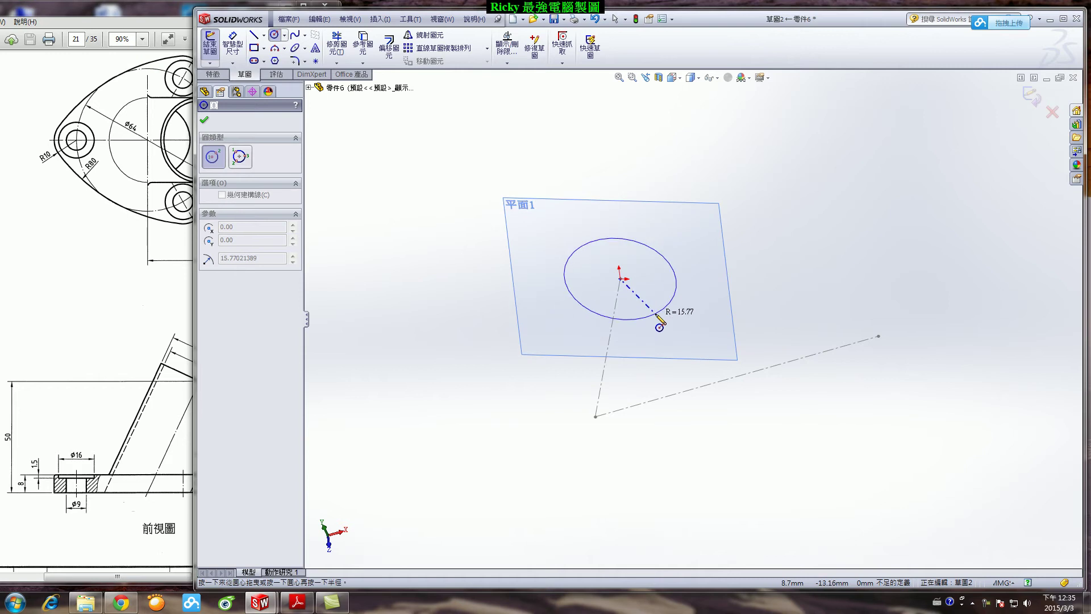
left_click(672, 340)
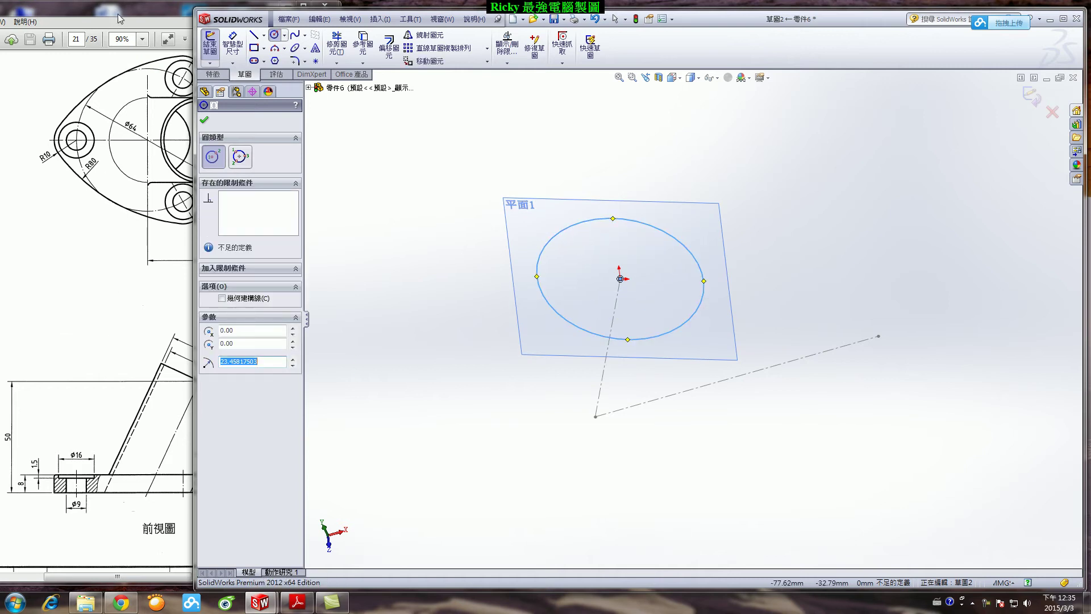
left_click(120, 19)
left_click_drag(223, 364, 229, 352)
left_click(509, 366)
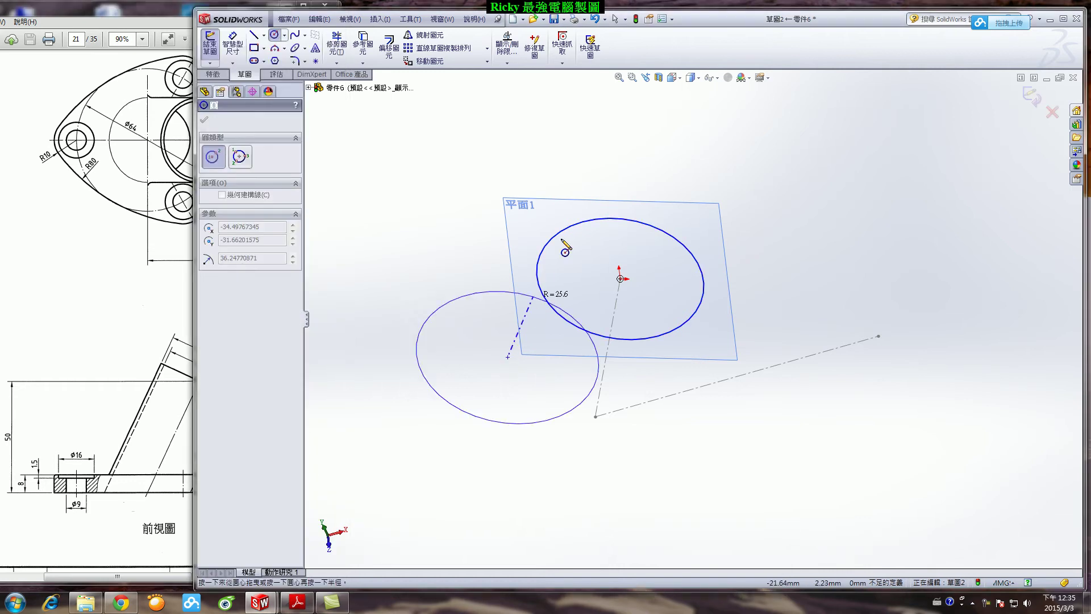
key("Escape")
Step: Dimension the circle to 38 mm diameter and exit the sketch
left_click(233, 46)
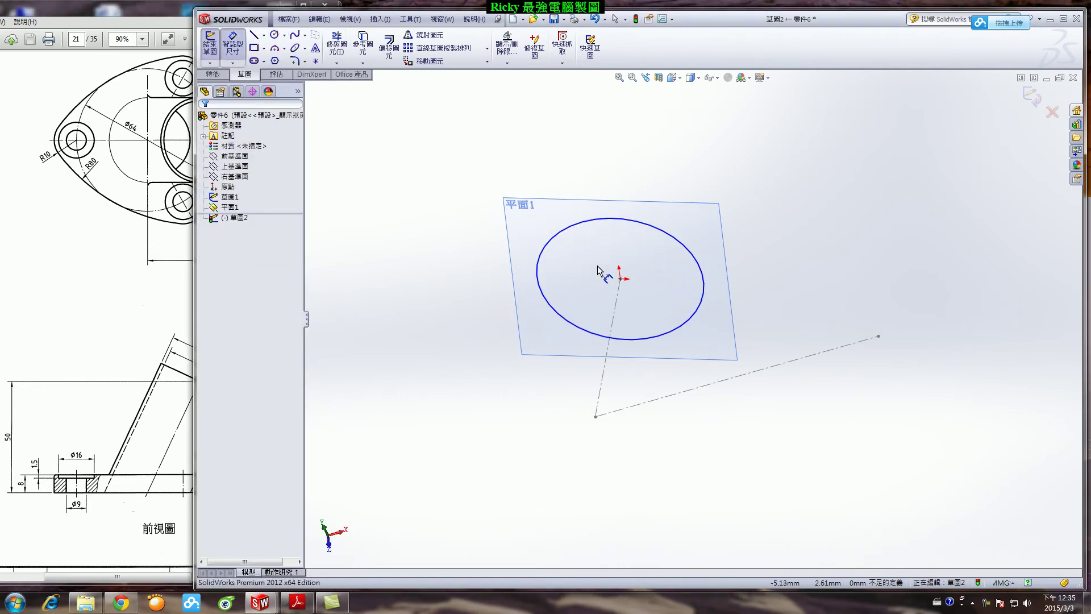
left_click(567, 232)
left_click(470, 190)
type("3")
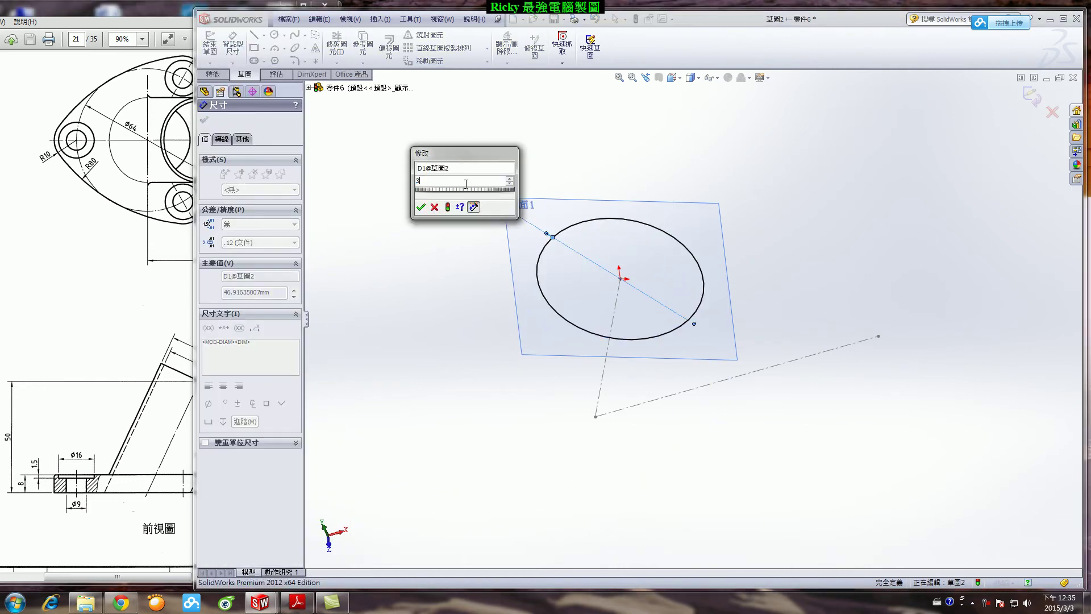
type("8")
key("Return")
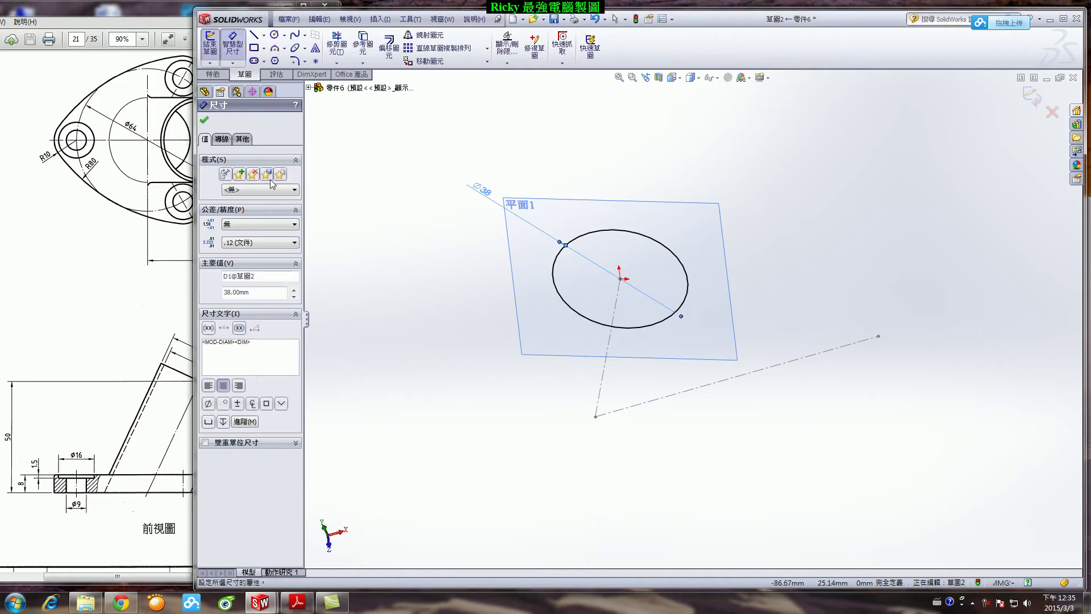
left_click(205, 120)
left_click(209, 45)
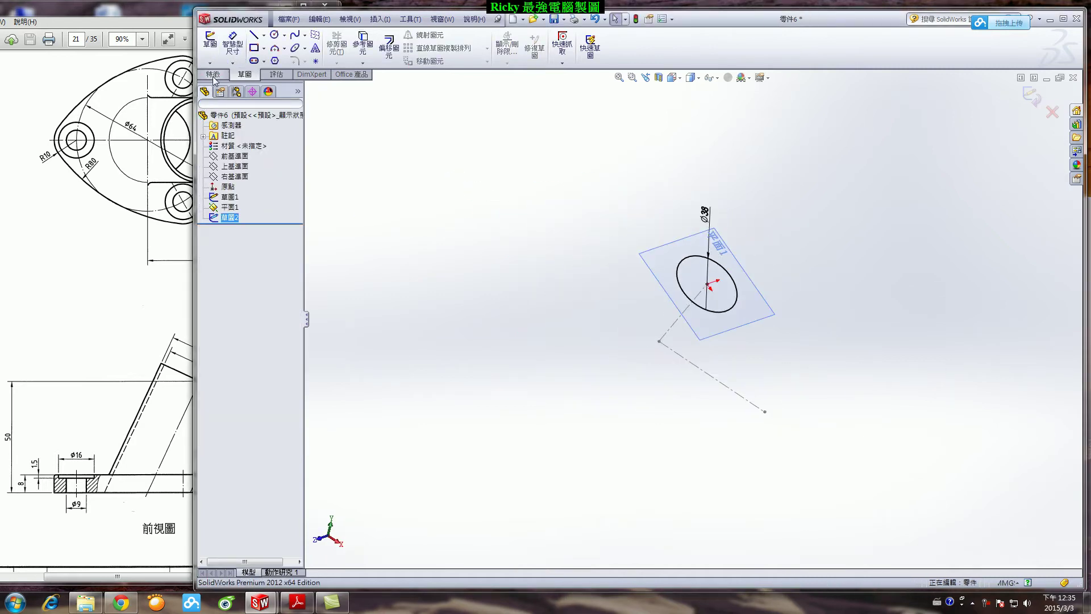
Step: Extrude the Ø38 circle in reverse, Up To Surface, ending at the Top Plane (上基準面)
left_click(214, 75)
left_click(214, 46)
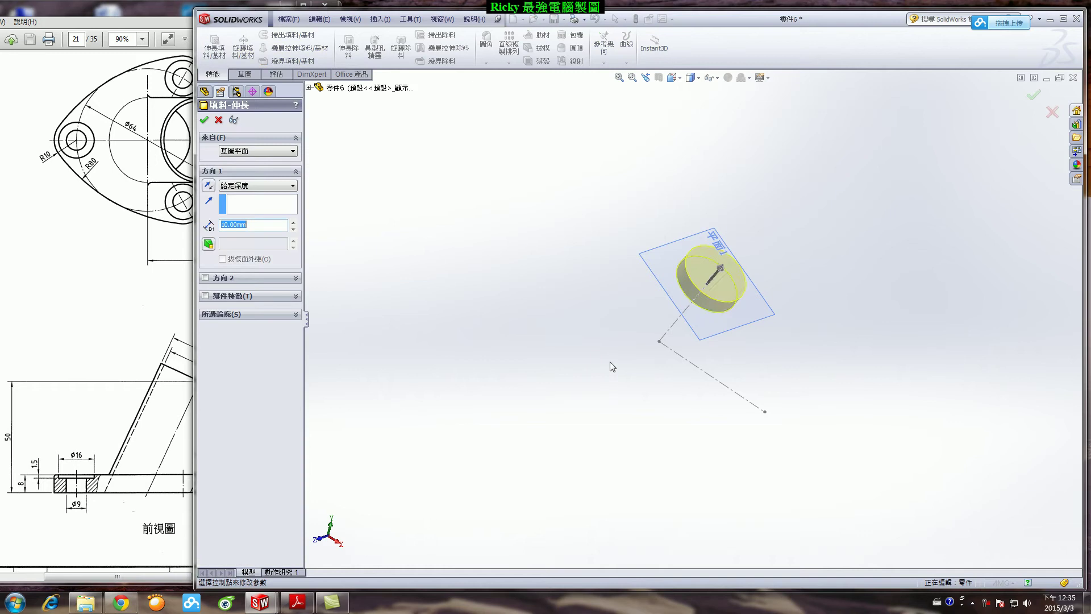
left_click(209, 186)
left_click(293, 186)
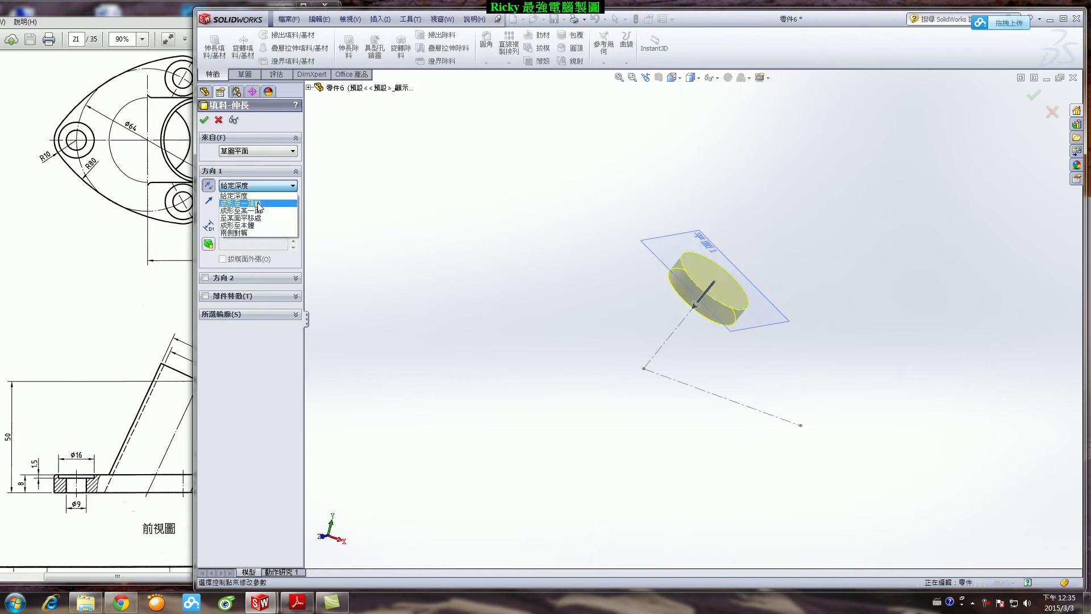
left_click(260, 211)
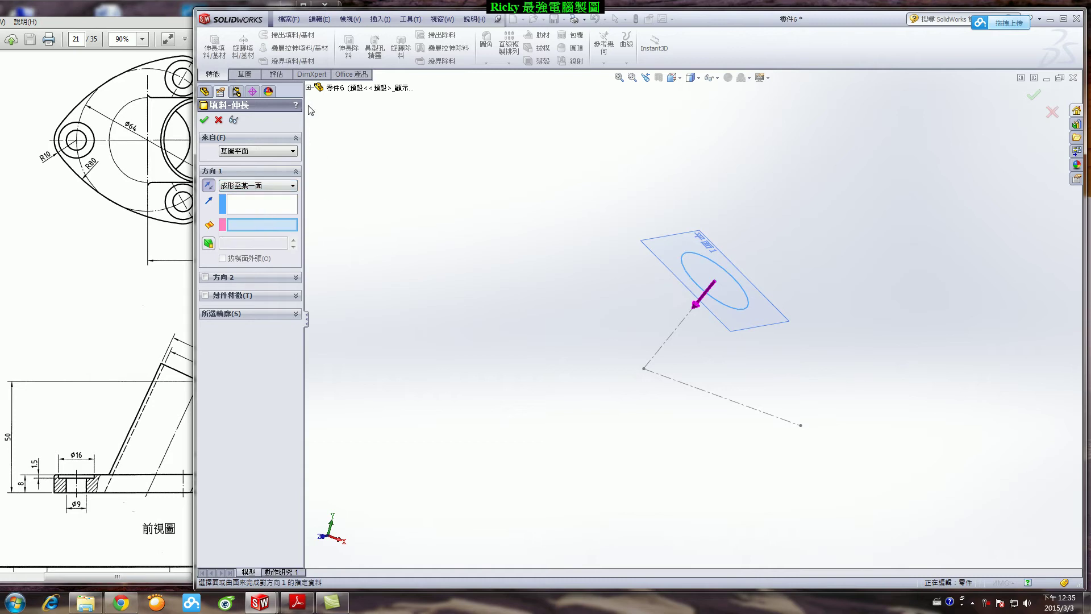
left_click(309, 87)
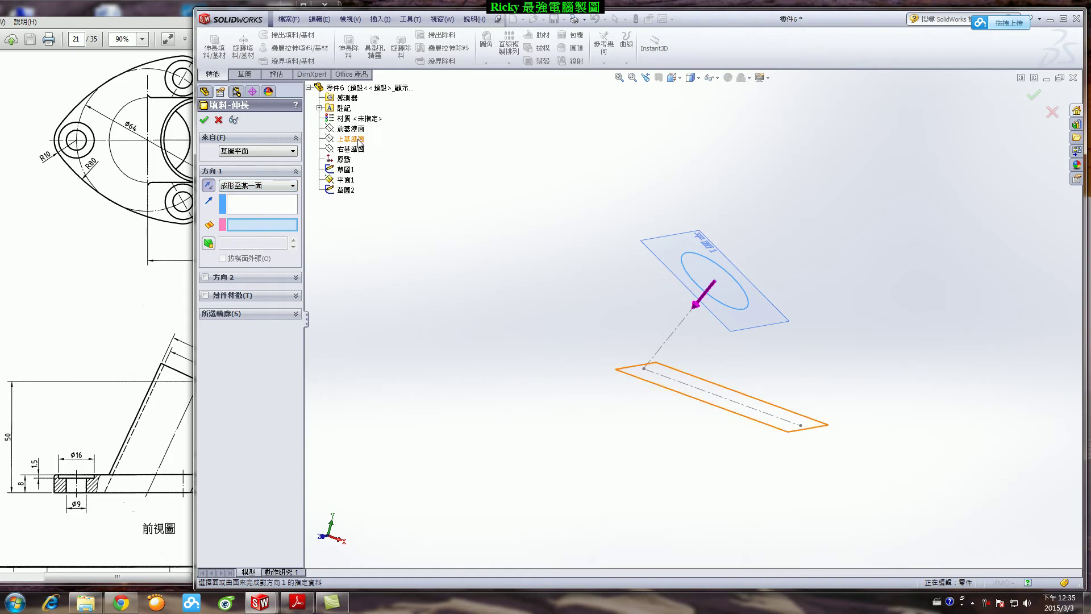
left_click(360, 141)
middle_click_drag(615, 401, 686, 406)
scroll(682, 405, "down", 4)
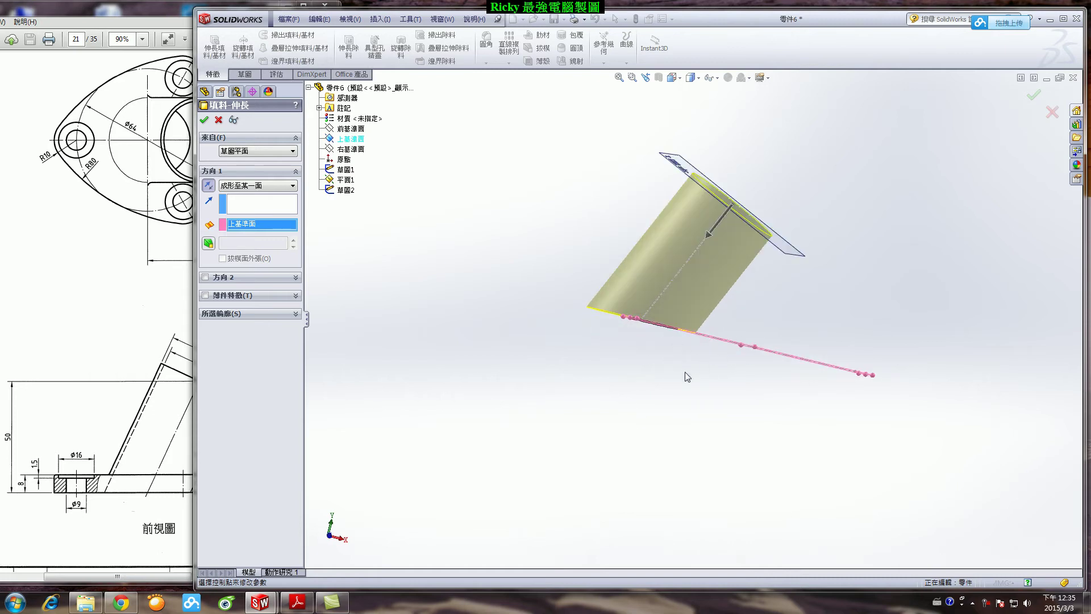
middle_click_drag(684, 372, 594, 389)
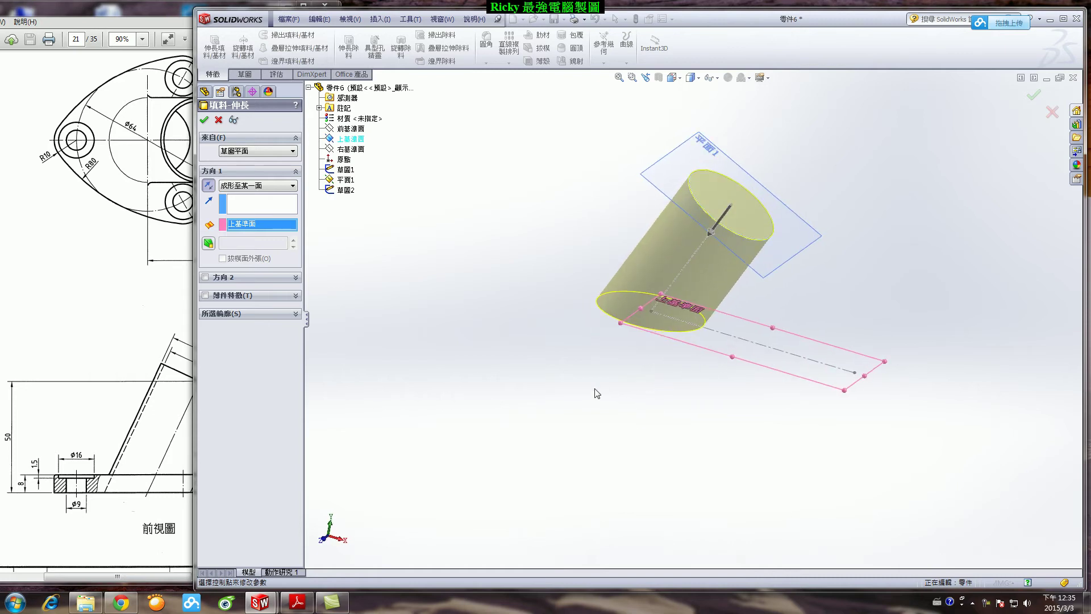
left_click(205, 121)
scroll(622, 349, "up", 3)
scroll(622, 349, "down", 2)
scroll(909, 251, "down", 2)
Step: Hide 平面1 from the view
left_click(230, 208)
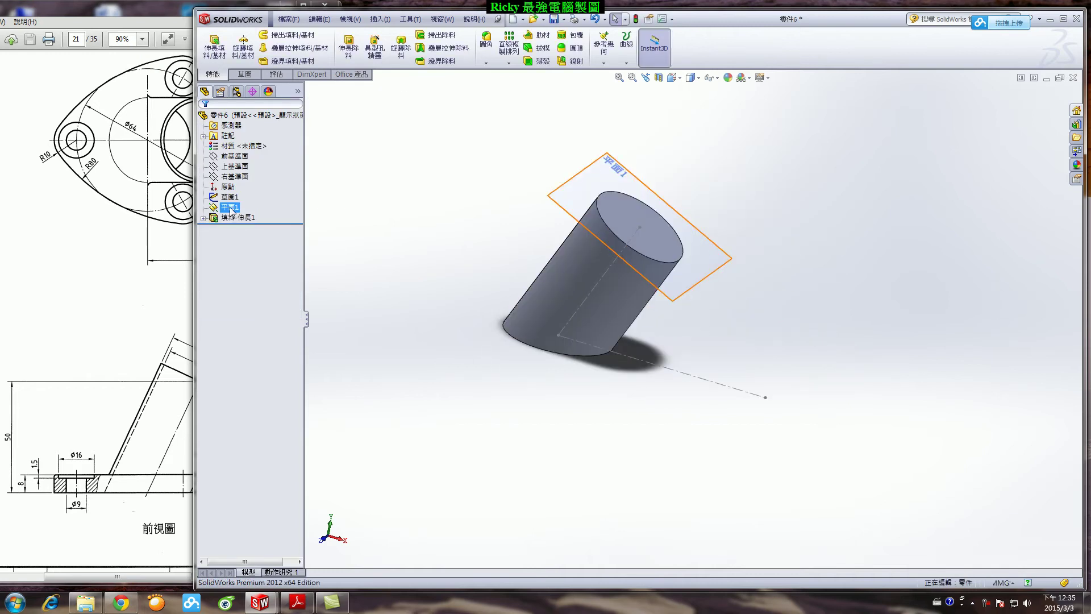
right_click(230, 208)
left_click(242, 186)
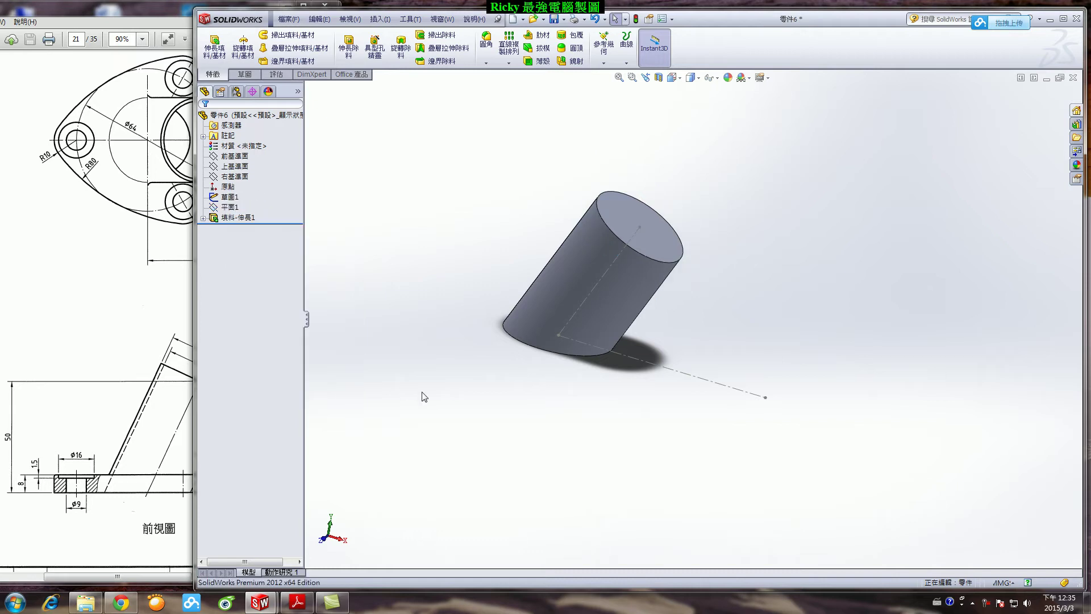
scroll(471, 401, "up", 1)
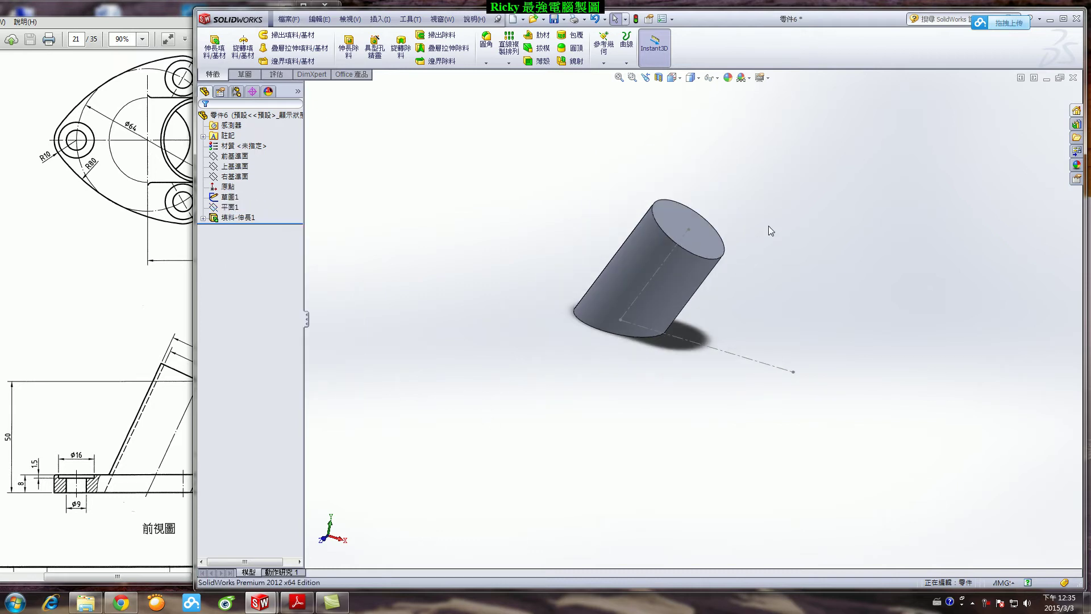
Step: Start a Front Plane sketch with a horizontal centerline from the cylinder's axis to the right
left_click(245, 74)
left_click(210, 40)
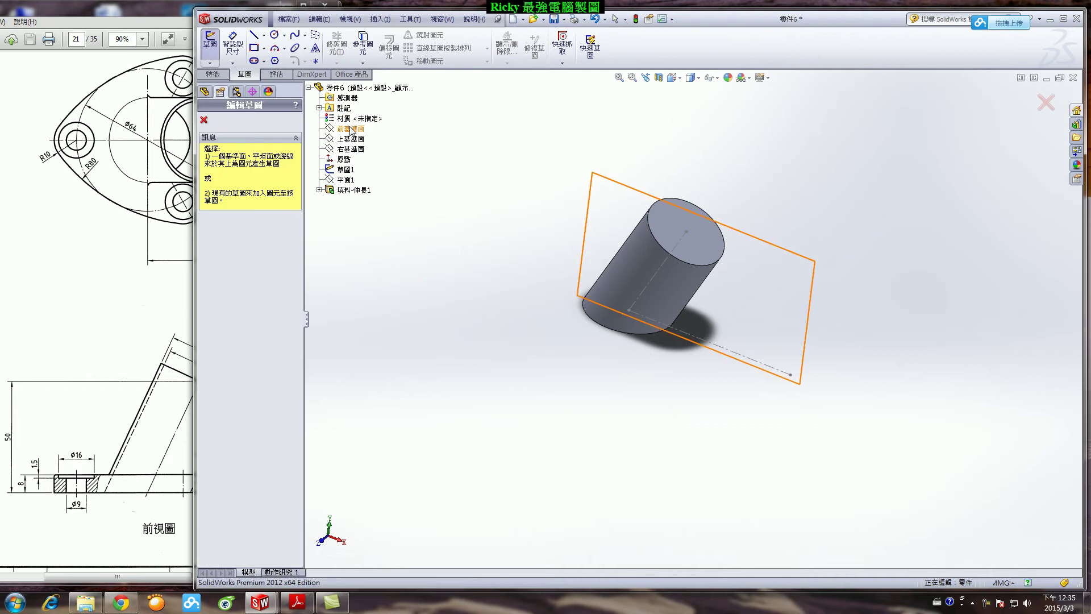
left_click(351, 129)
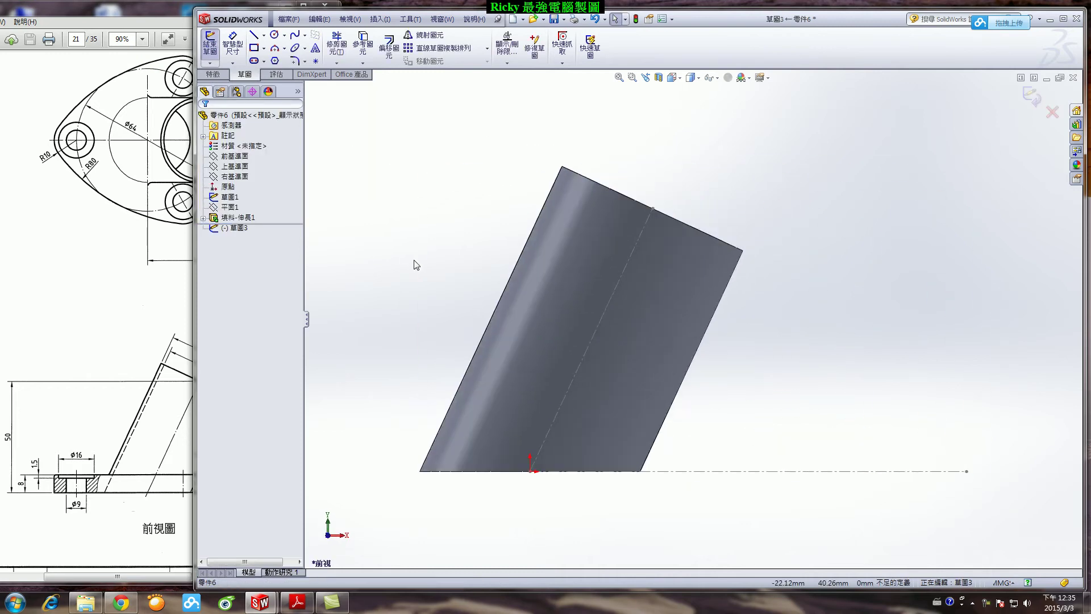
left_click(264, 35)
left_click(281, 59)
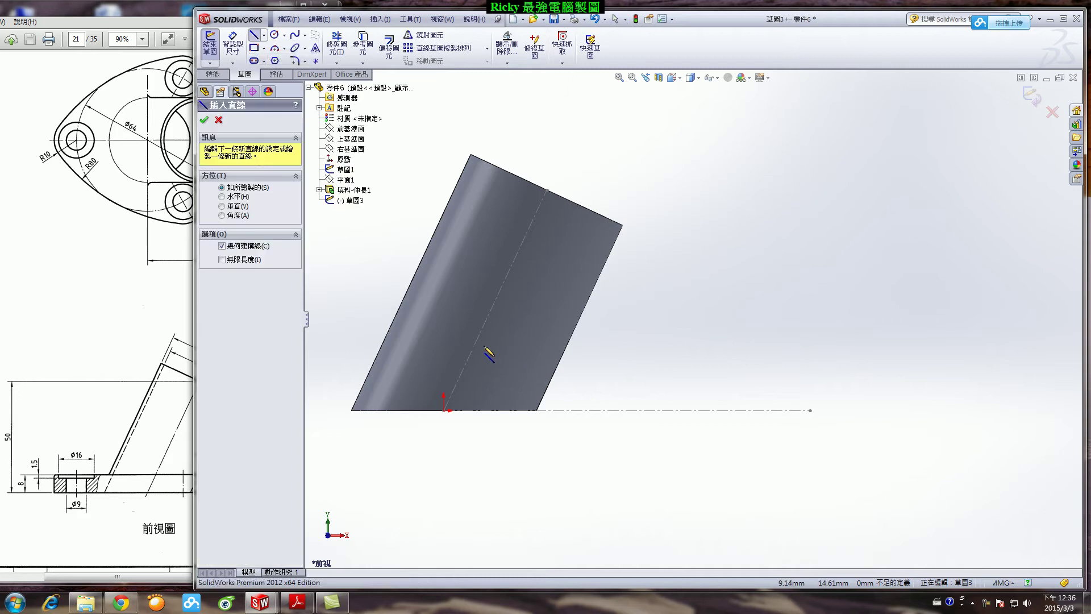
left_click(476, 341)
double_click(825, 341)
key("Escape")
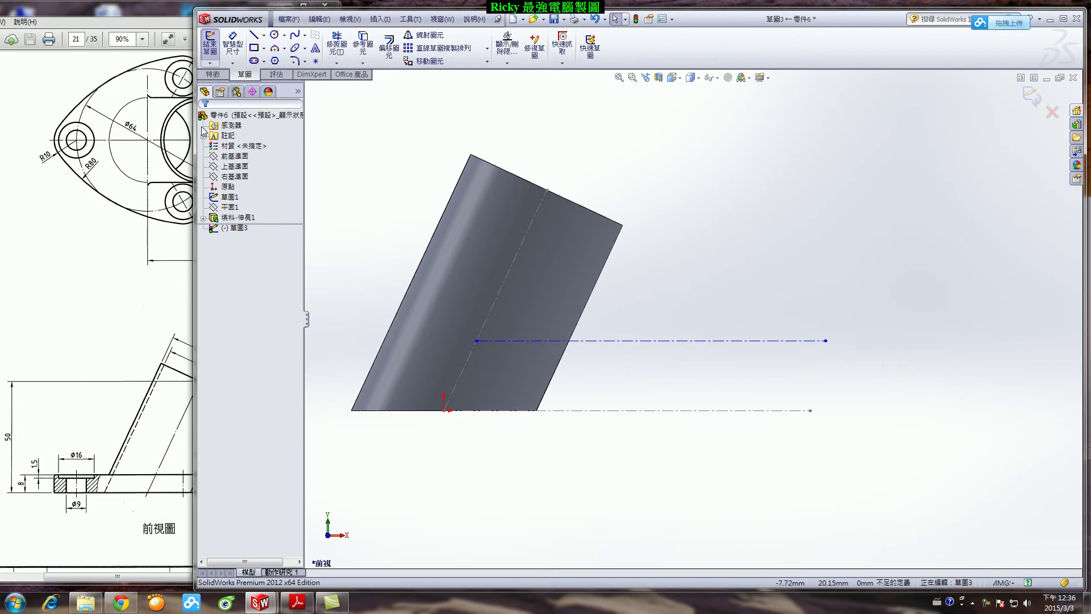
Step: Check the side branch on the reference drawing before drawing lines
left_click(171, 8)
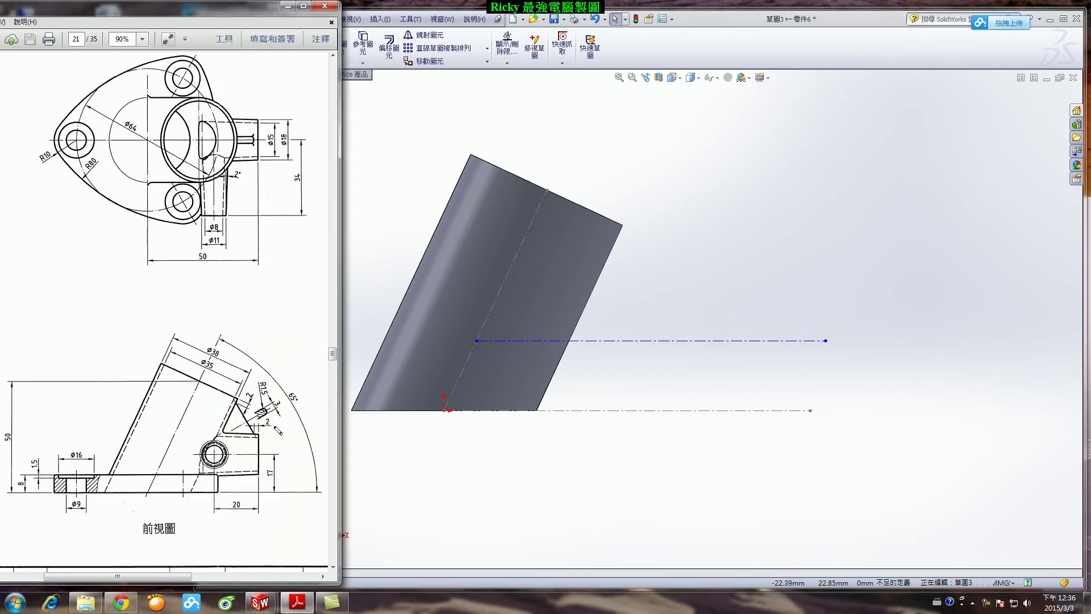
mouse_move(217, 472)
left_mouse_down()
mouse_move(202, 441)
mouse_move(271, 436)
left_mouse_up()
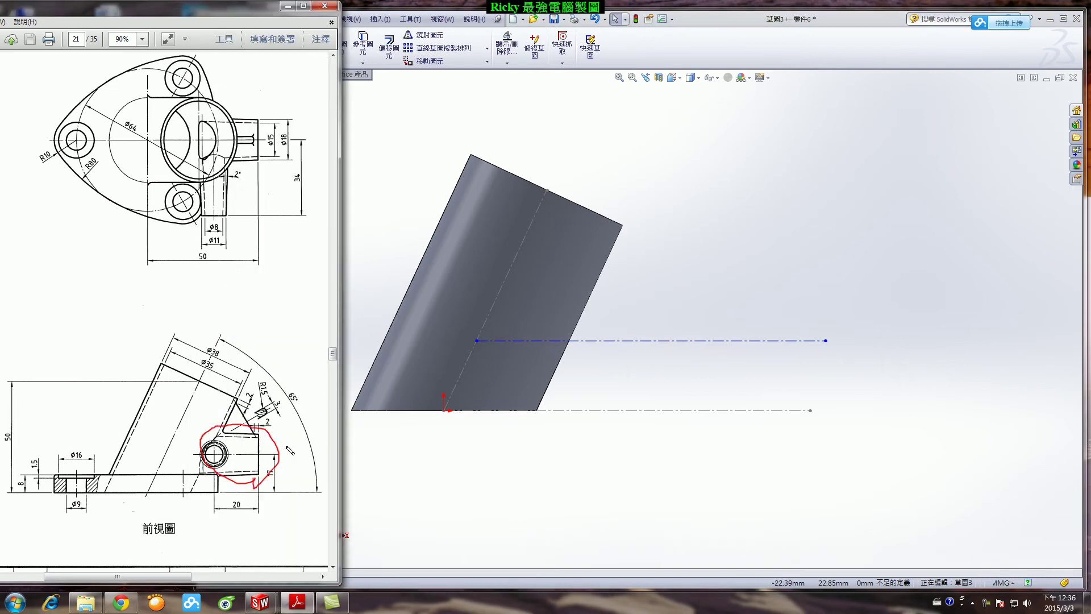
key("Escape")
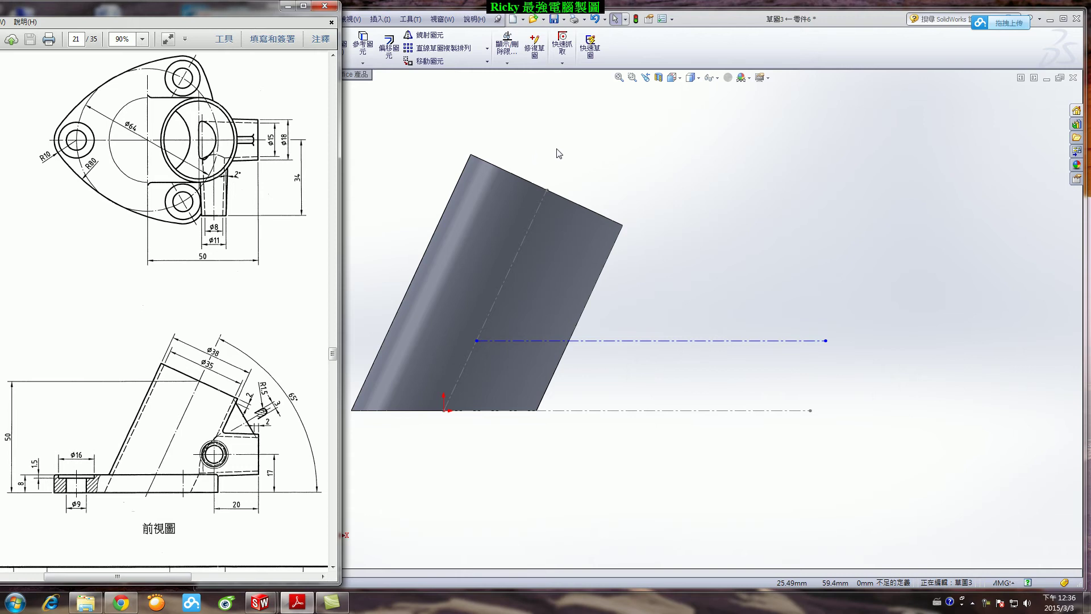
left_click(526, 158)
left_click(254, 35)
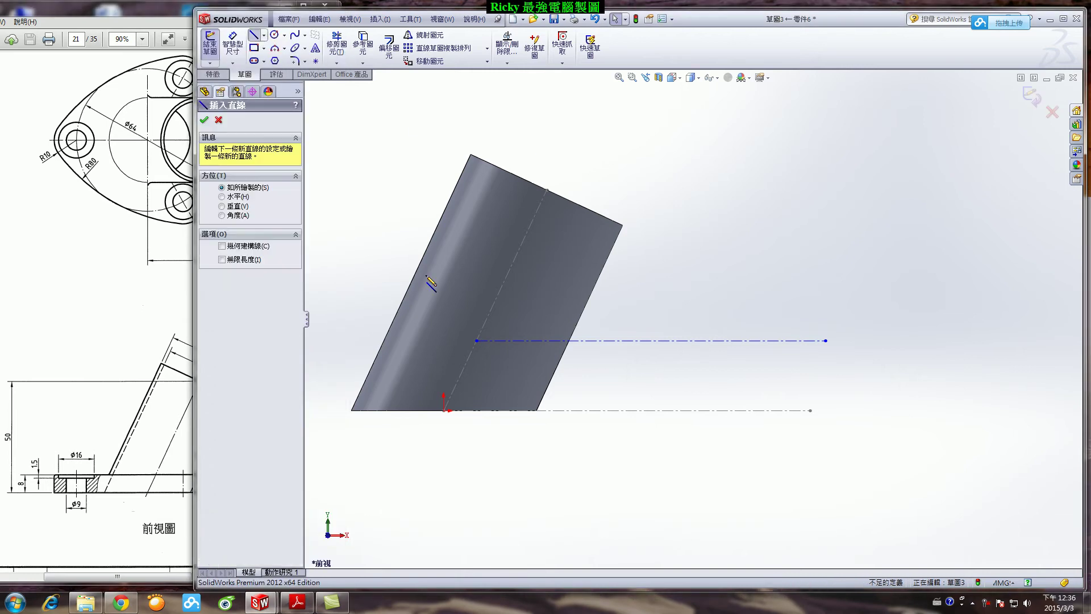
Step: Draw a closed four-sided profile on the centerline with vertical sides and a sloping top edge
left_click(773, 340)
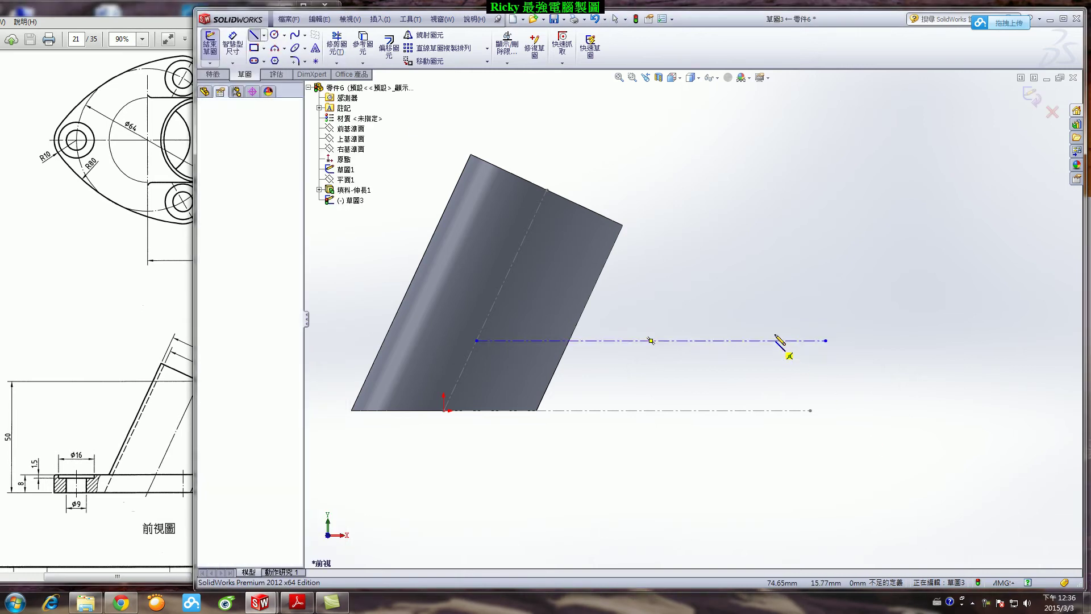
left_click(774, 300)
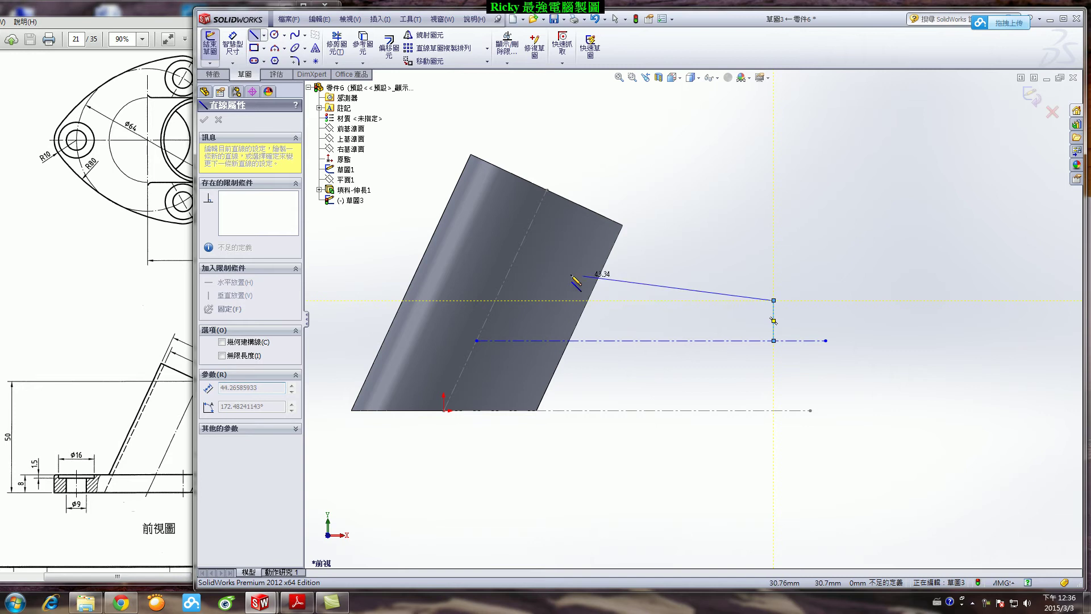
left_click(527, 266)
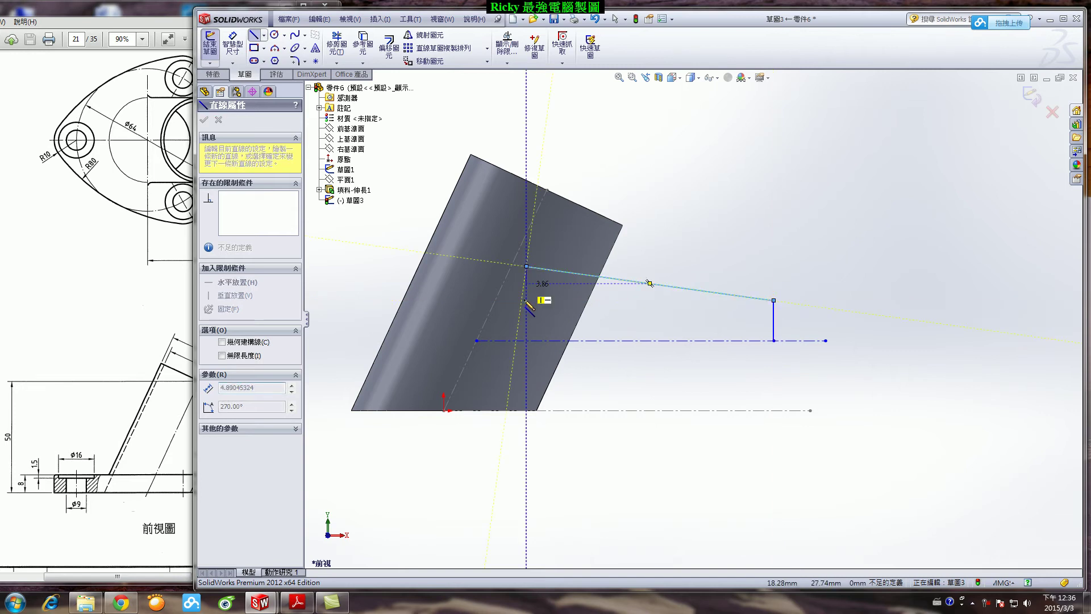
left_click(526, 341)
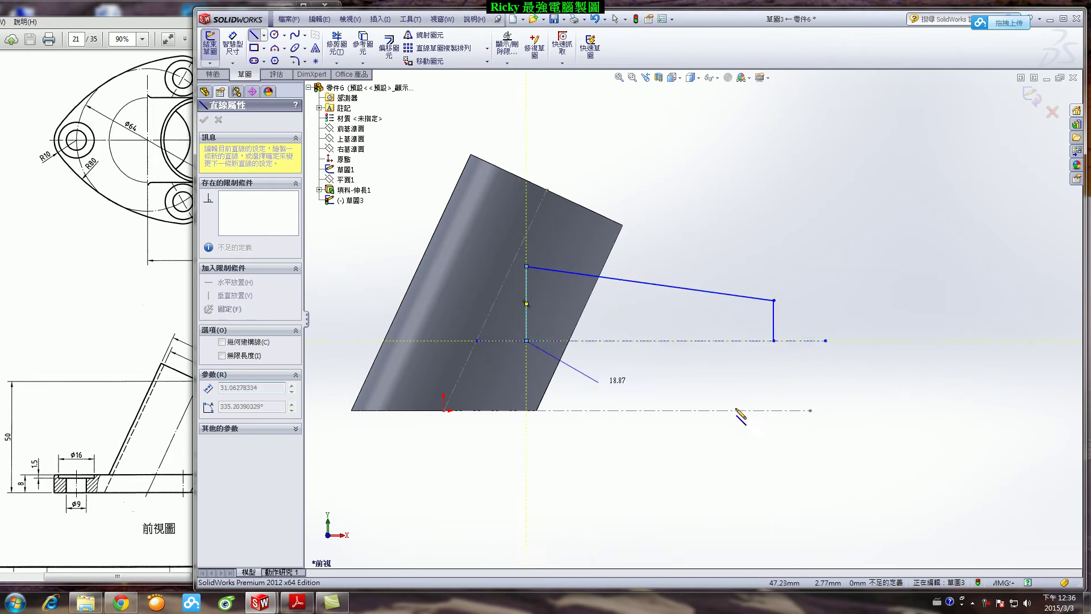
left_click(774, 341)
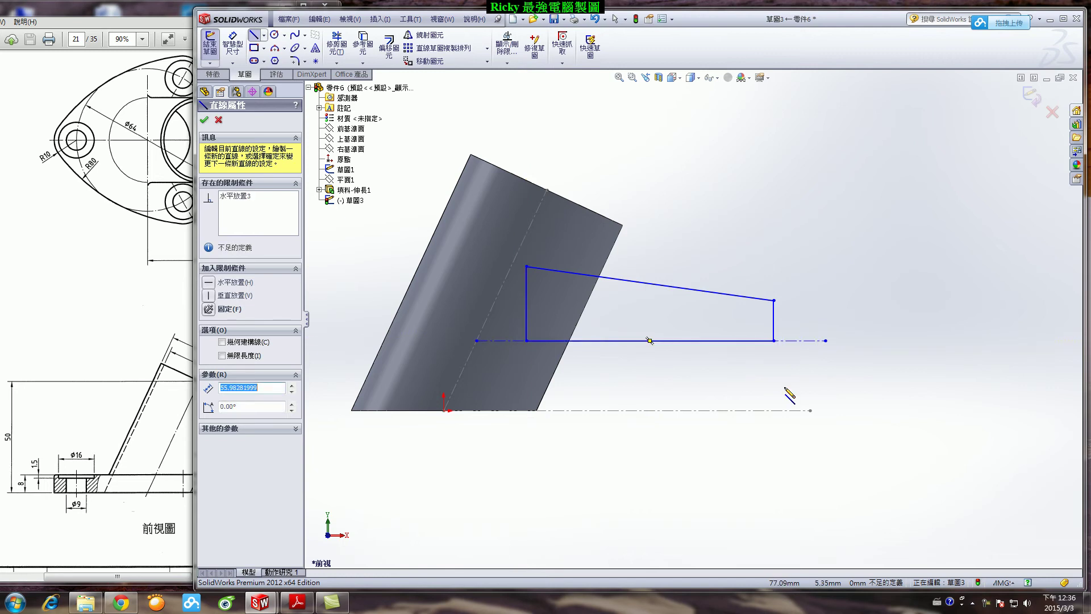
key("Escape")
left_click(166, 24)
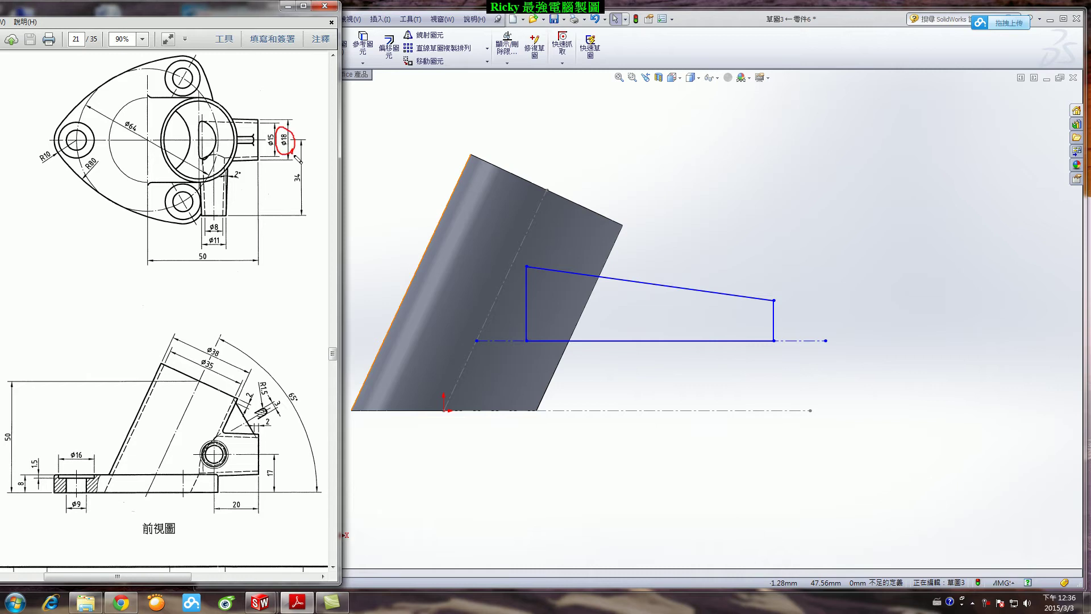
left_click(689, 214)
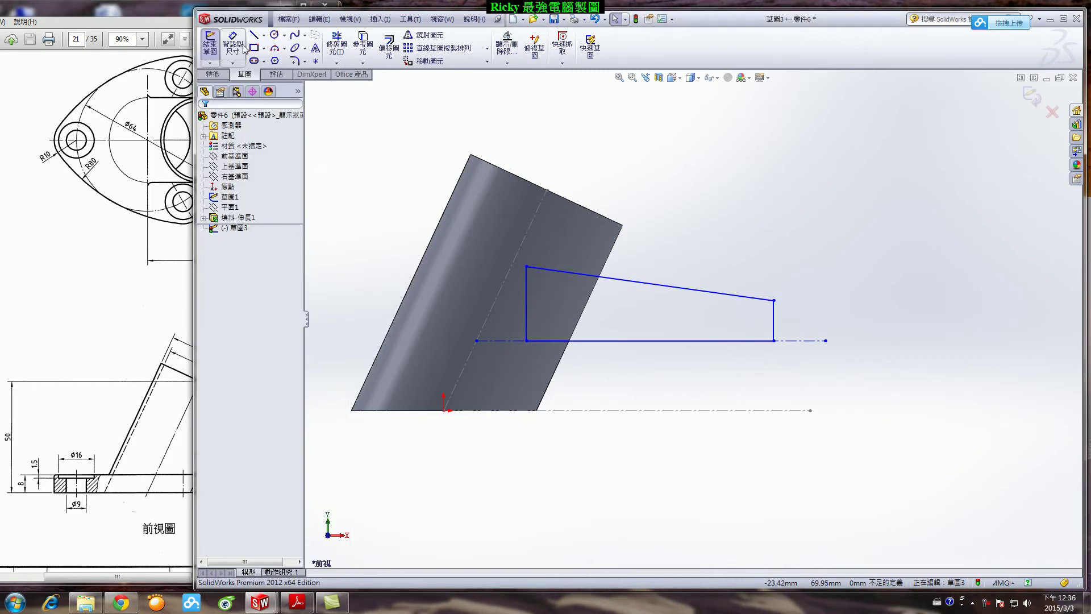
Step: Dimension the profile height to 18 and check the 50 dimension on the drawing
left_click(774, 300)
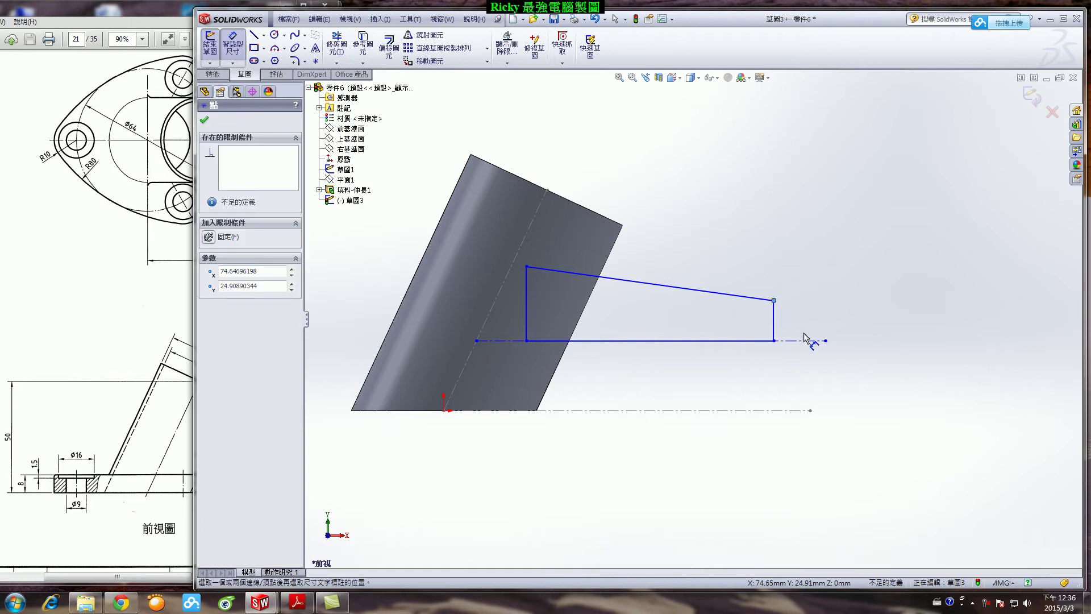
left_click(803, 340)
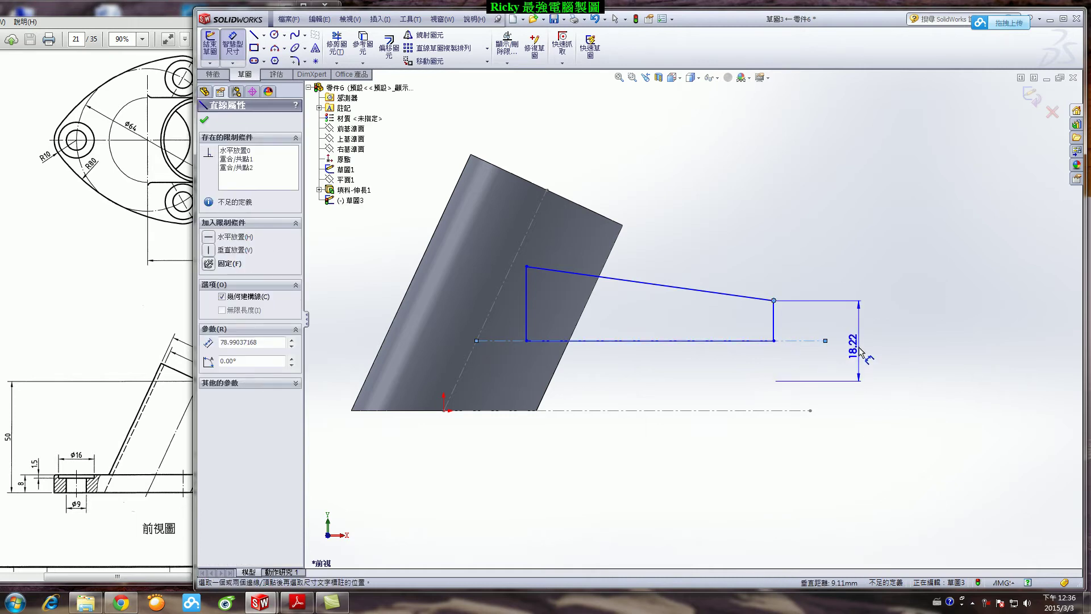
left_click(862, 353)
key("Return")
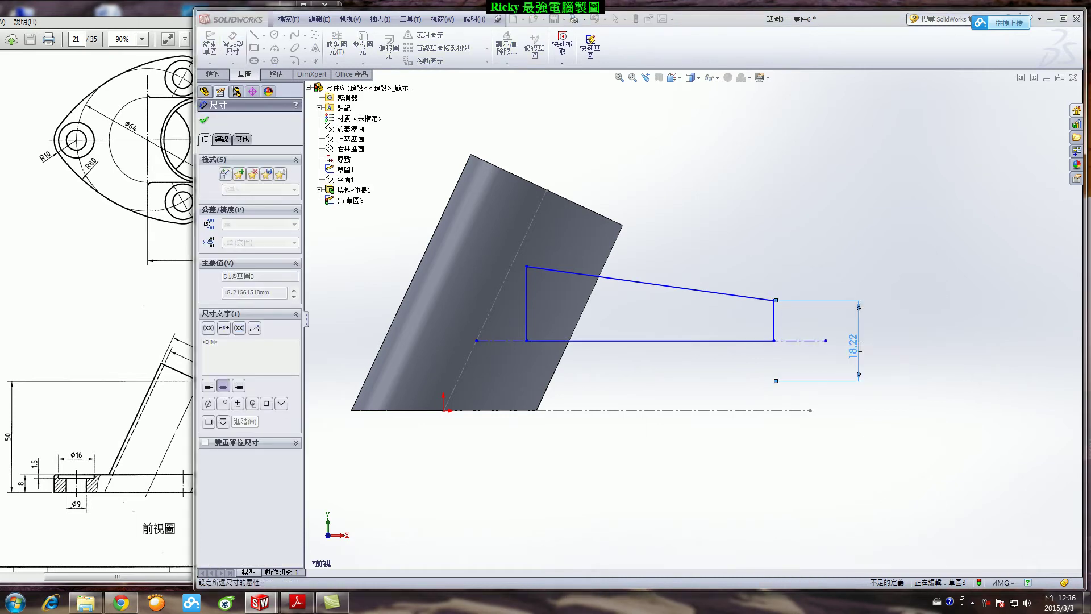
left_click(145, 19)
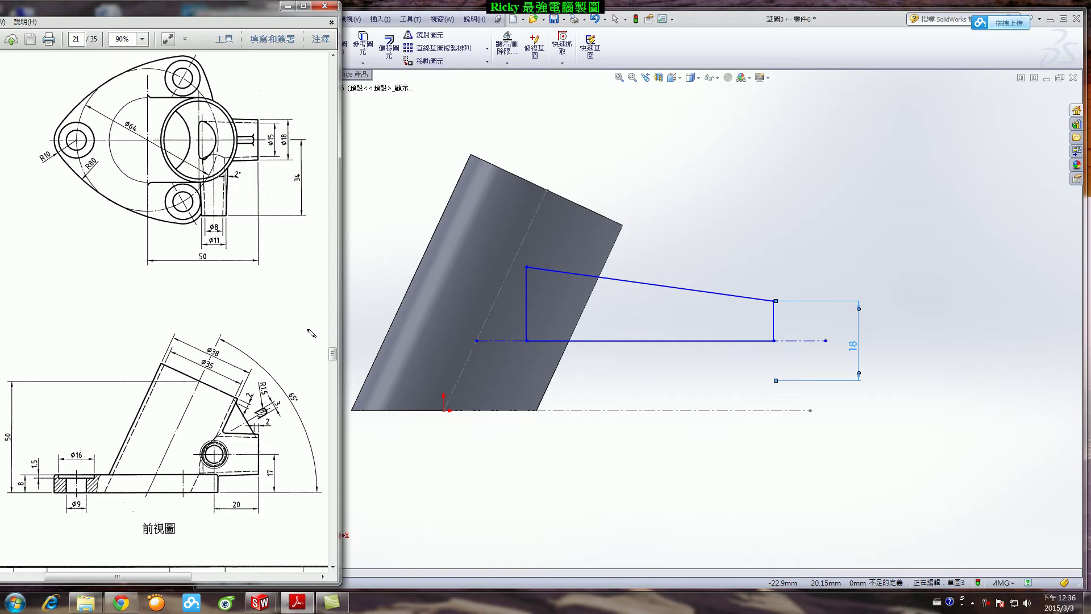
left_click_drag(195, 254, 190, 245)
left_click_drag(256, 121, 257, 159)
key("Escape")
Step: Set the right edge 50 mm from the origin and drag the left corner onto the tube's centerline
left_click(444, 410)
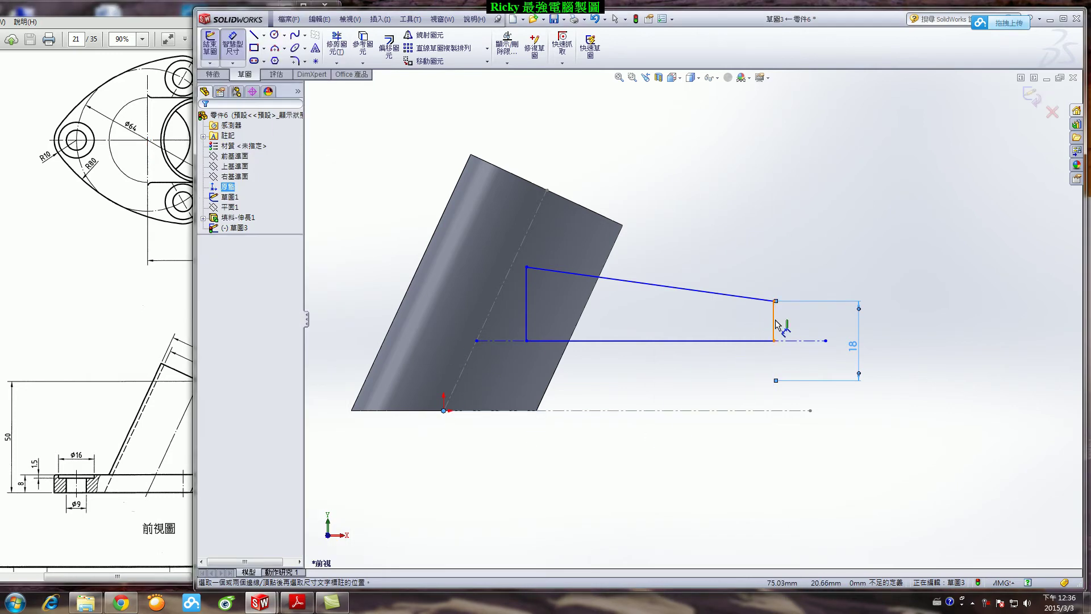
left_click(775, 323)
left_click(591, 481)
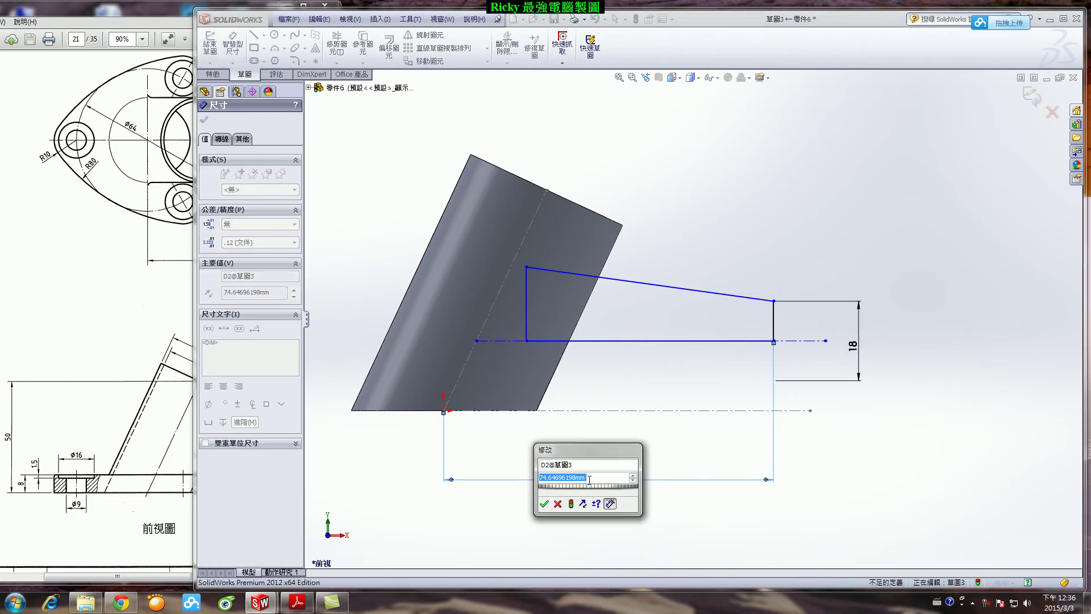
type("50")
key("Return")
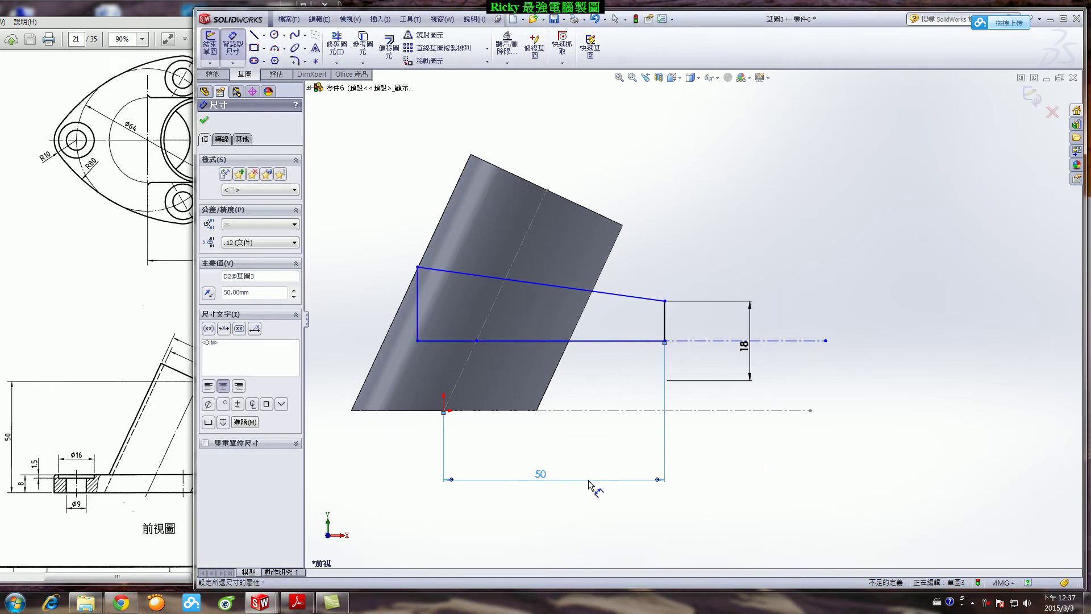
key("Escape")
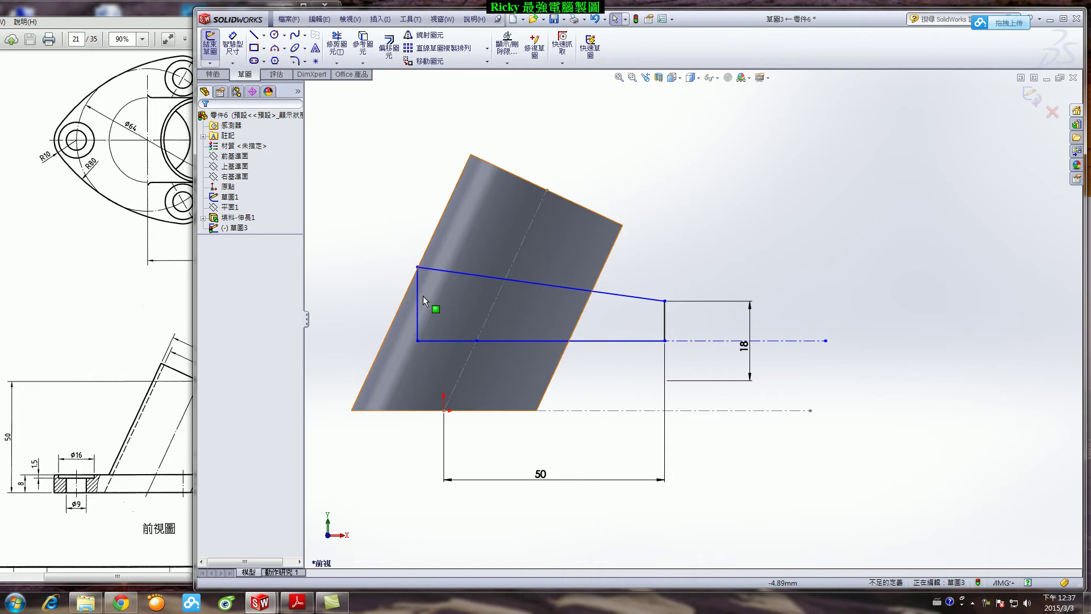
mouse_move(417, 267)
left_mouse_down()
mouse_move(503, 305)
mouse_move(526, 271)
mouse_move(477, 264)
left_mouse_up()
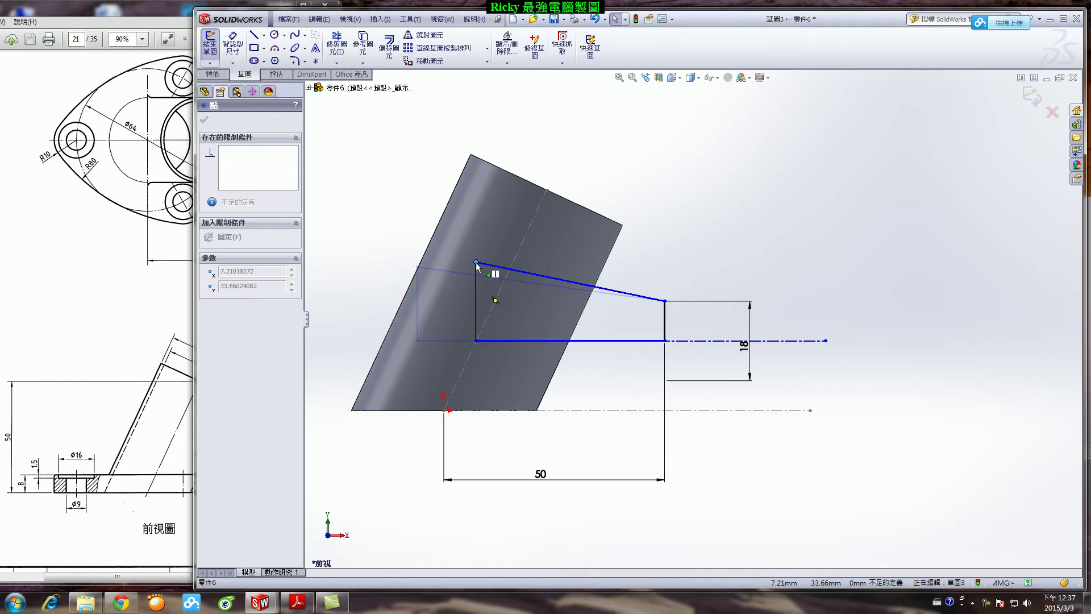
left_click(728, 285)
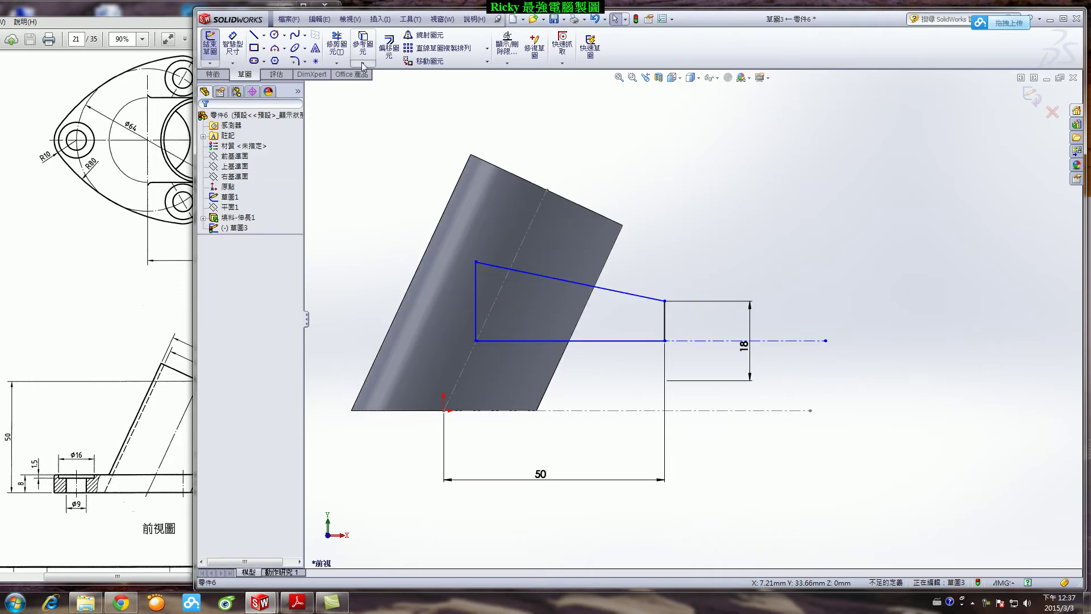
Step: Set the sloping top edge to 2° from the bottom edge
left_click(232, 43)
left_click(637, 341)
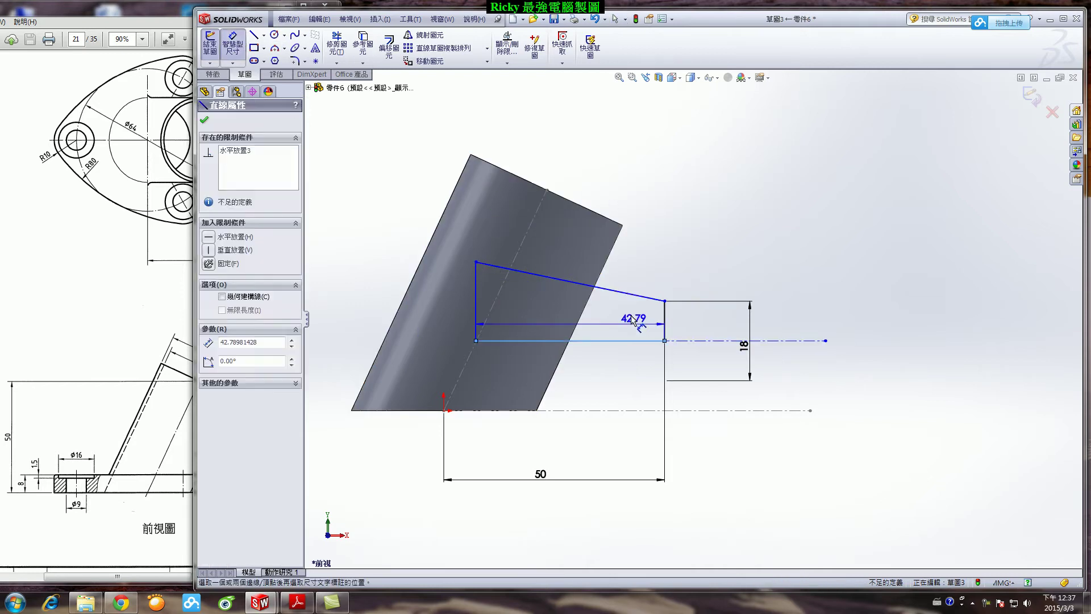
left_click(617, 291)
left_click(626, 318)
type("2")
key("Return")
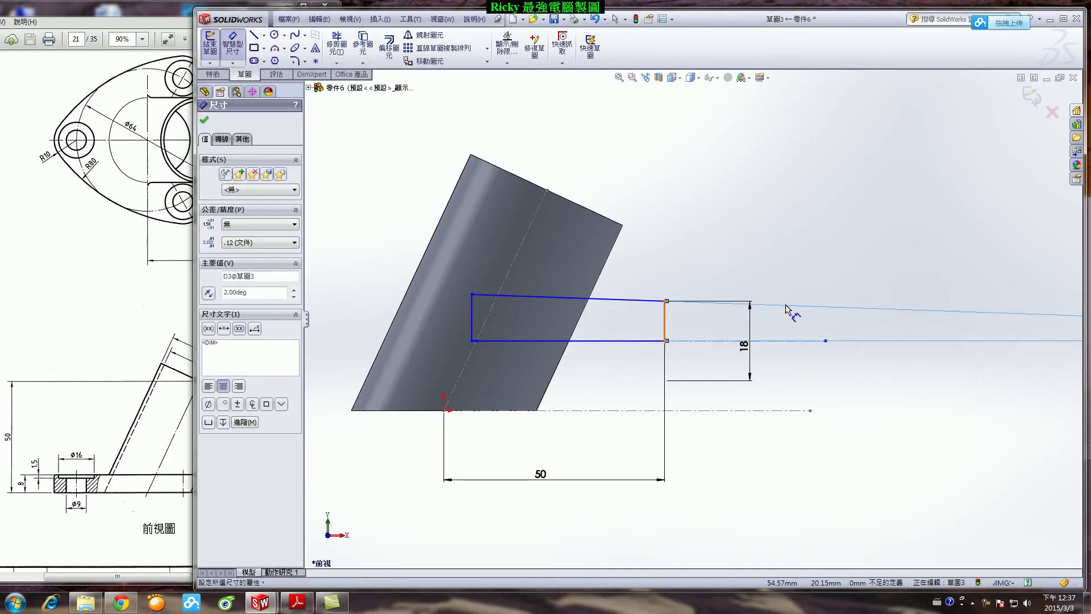
key("Escape")
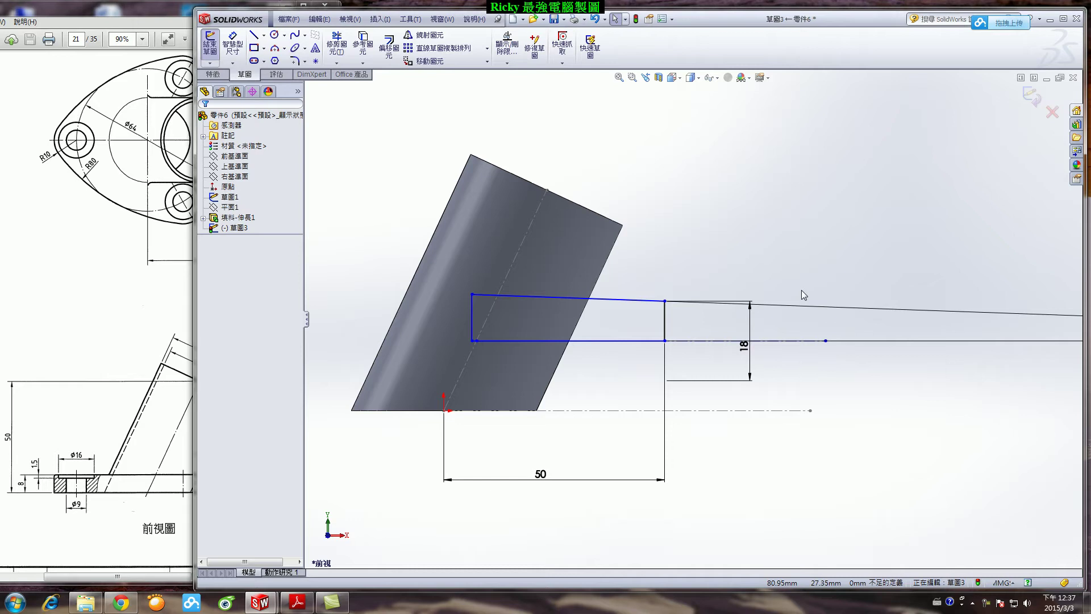
Step: Place the profile's bottom edge 17 mm above the base and exit the sketch
left_click(239, 50)
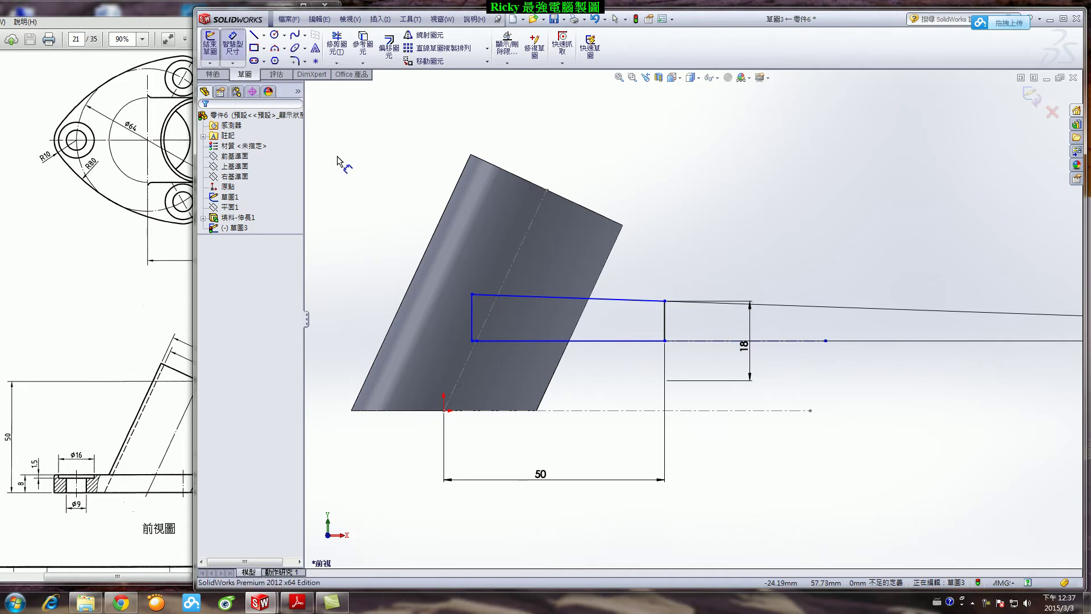
left_click(146, 11)
mouse_move(283, 492)
left_mouse_down()
mouse_move(264, 481)
mouse_move(267, 466)
mouse_move(282, 475)
mouse_move(284, 501)
left_mouse_up()
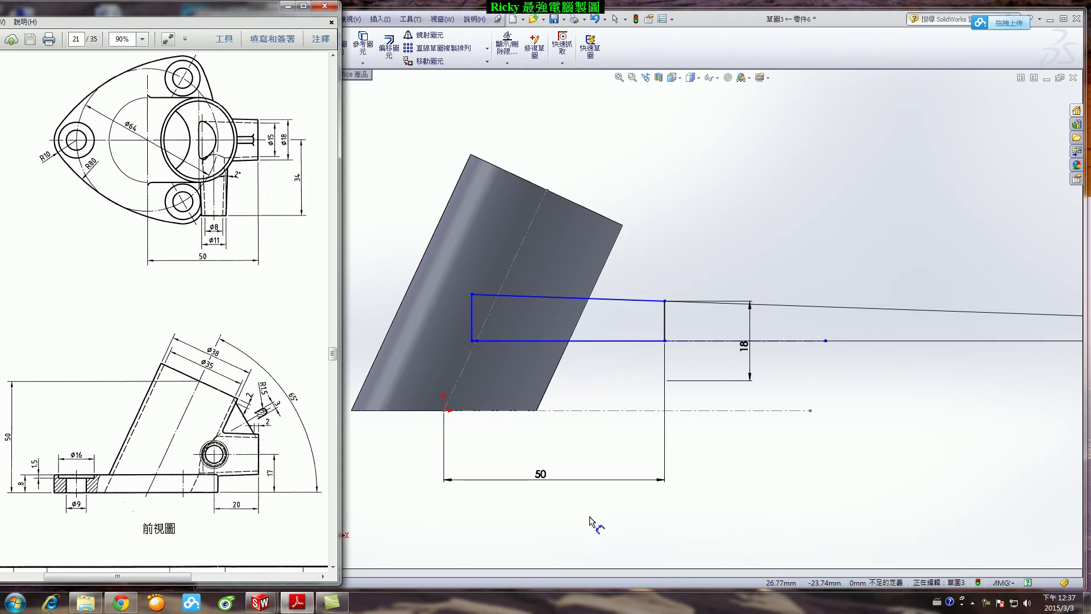
left_click(631, 341)
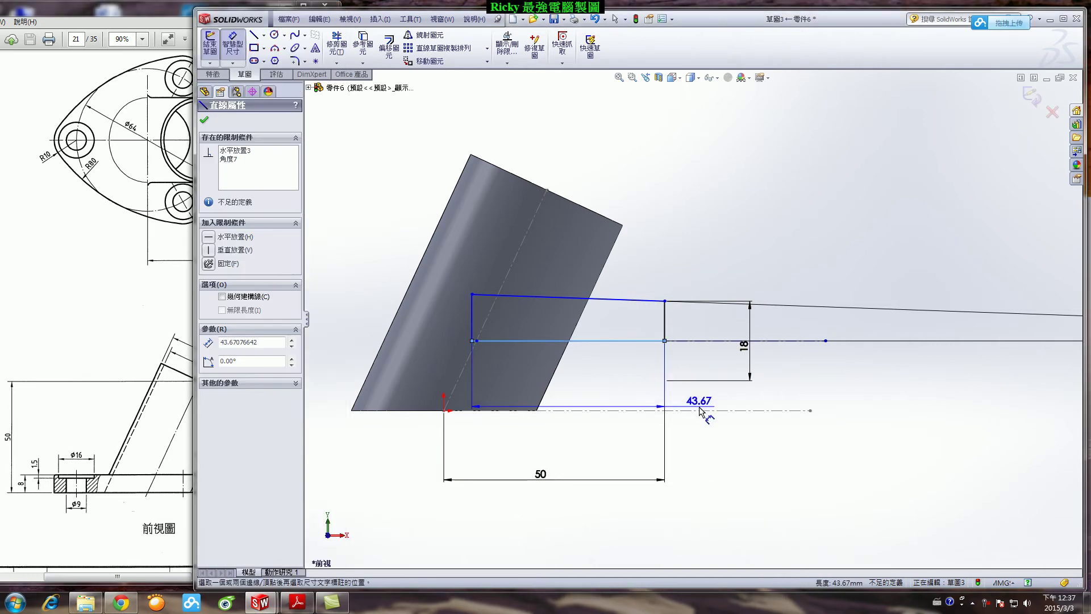
left_click(810, 410)
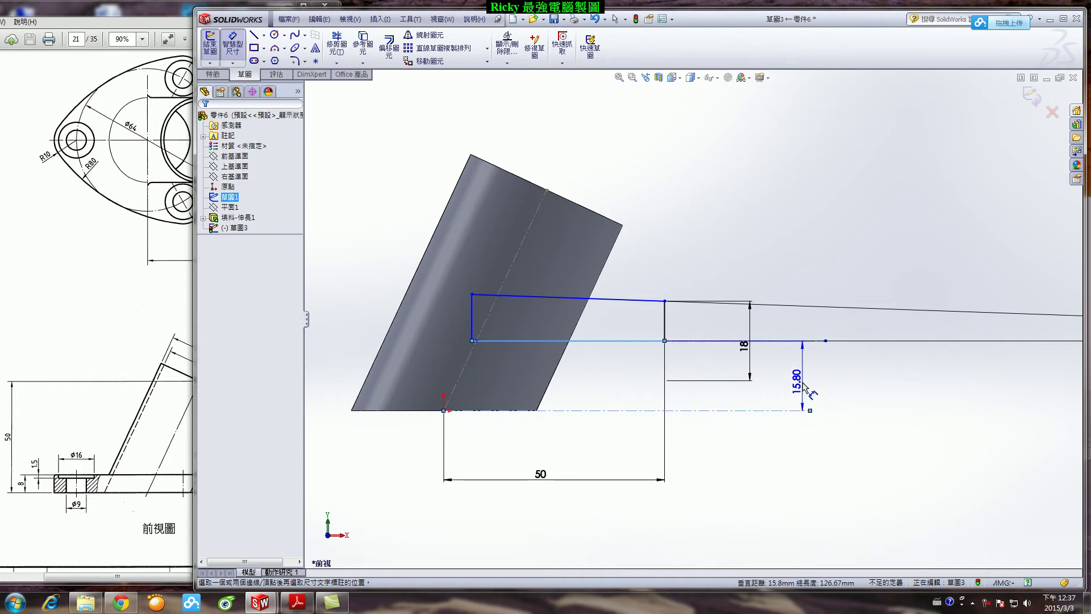
left_click(804, 386)
type("17")
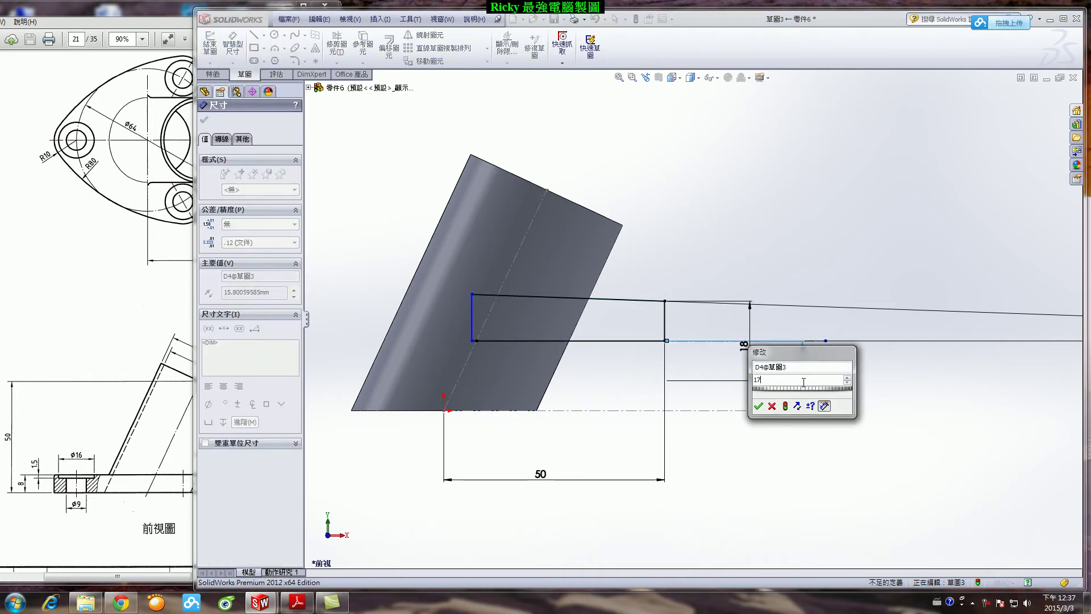
key("Return")
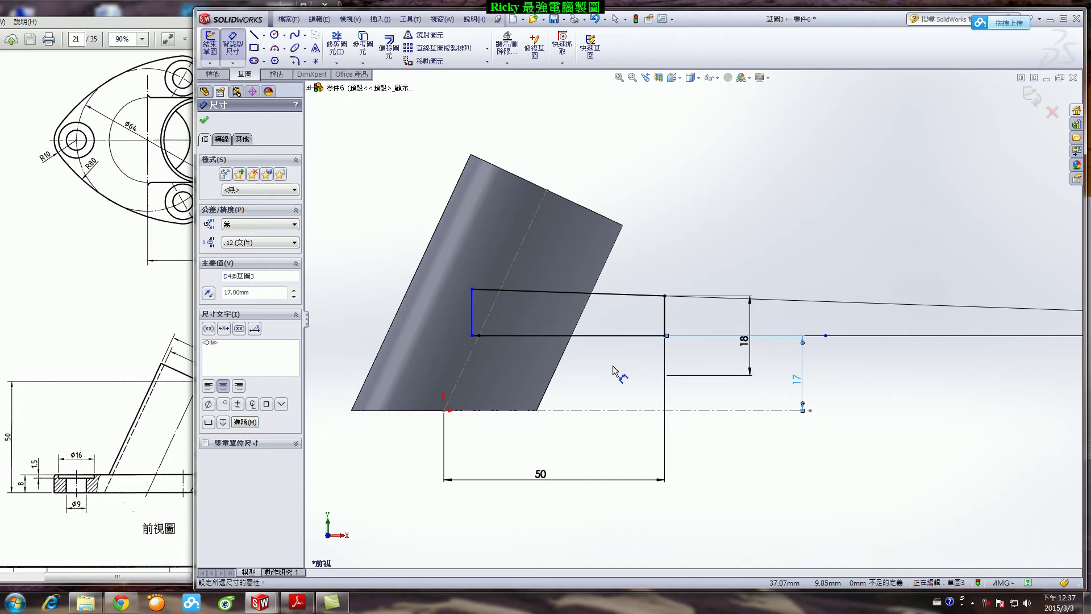
left_click(1029, 96)
Step: Revolve the branch profile 360° about its centerline and orbit to view the new branch
left_click(212, 74)
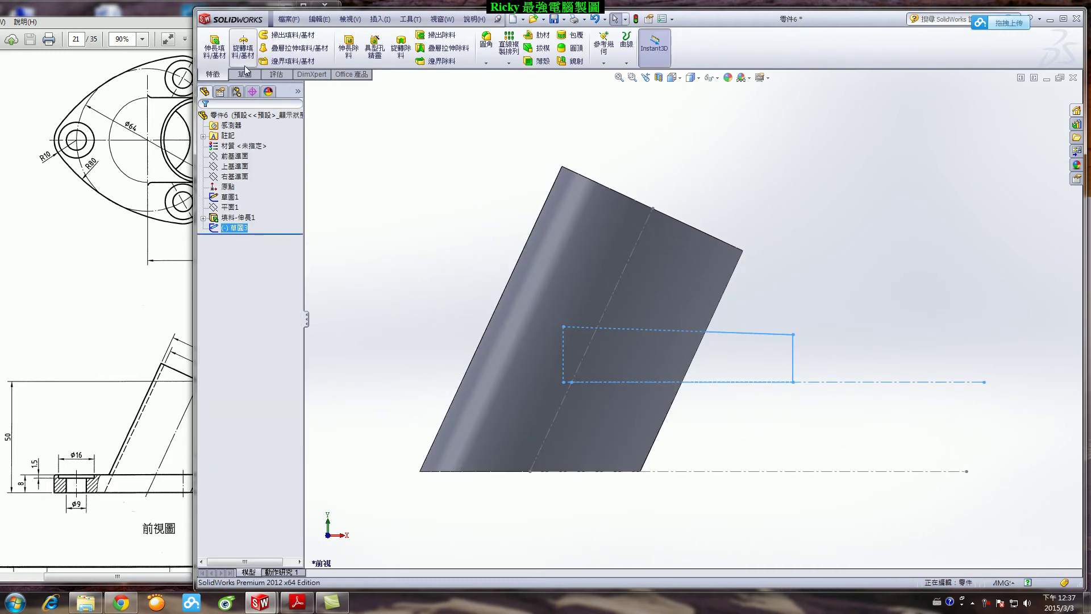
left_click(245, 46)
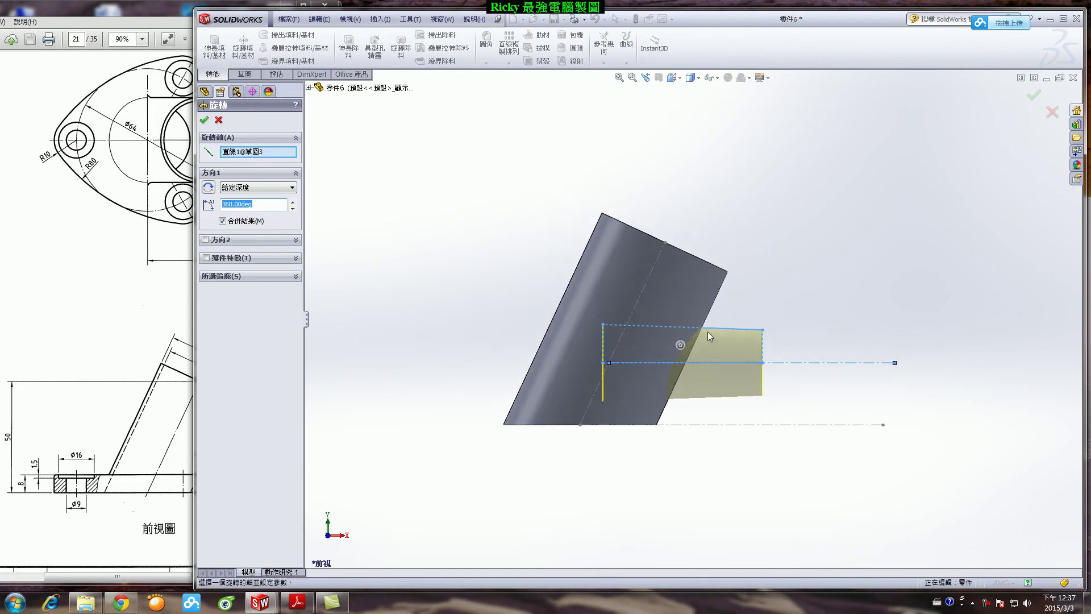
left_click(205, 119)
middle_click_drag(528, 469, 657, 475)
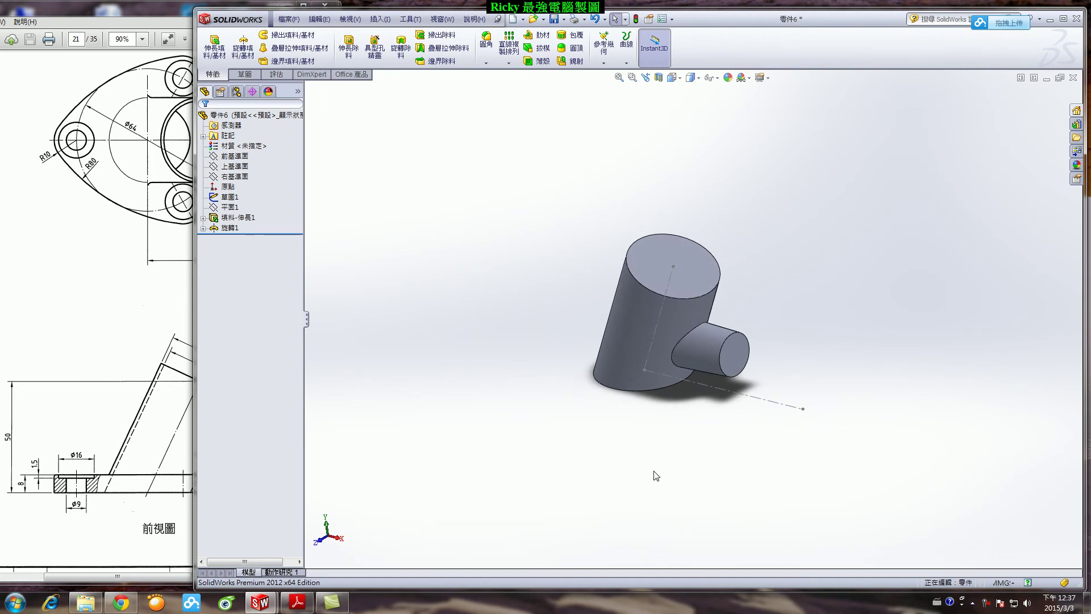
scroll(616, 432, "down", 2)
scroll(625, 432, "up", 3)
scroll(791, 319, "down", 4)
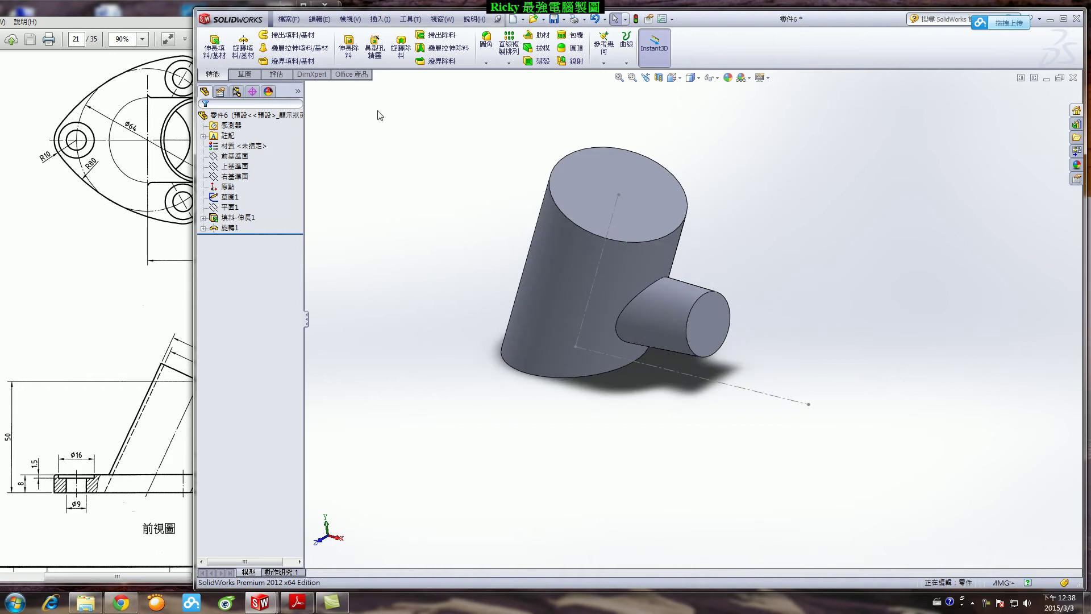
Step: Create Plane2 offset 34 mm from the Front Plane and start a new sketch on it
left_click(604, 57)
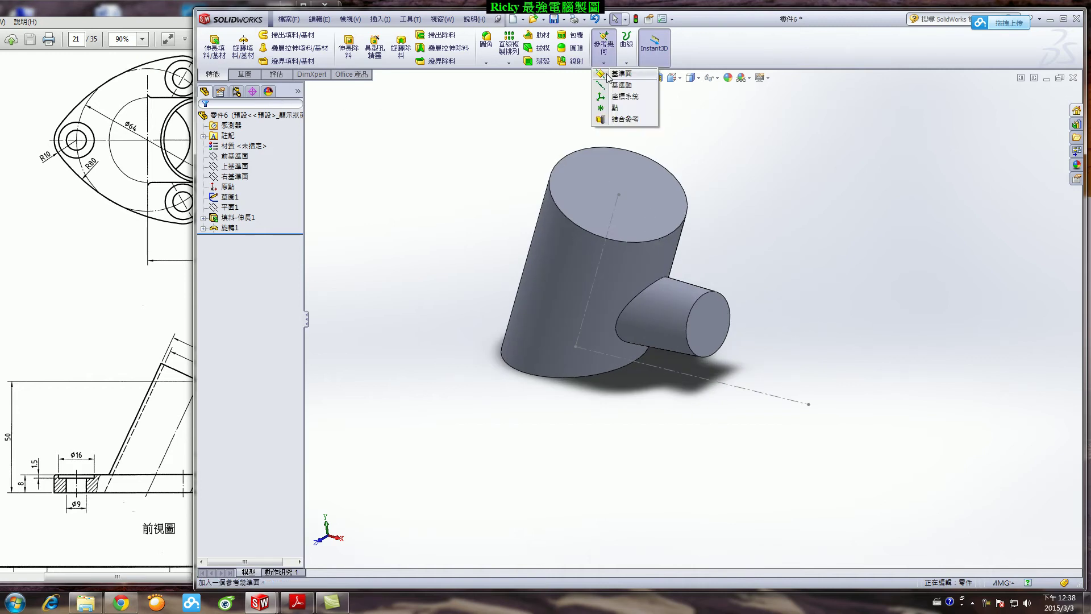
left_click(611, 76)
left_click(308, 88)
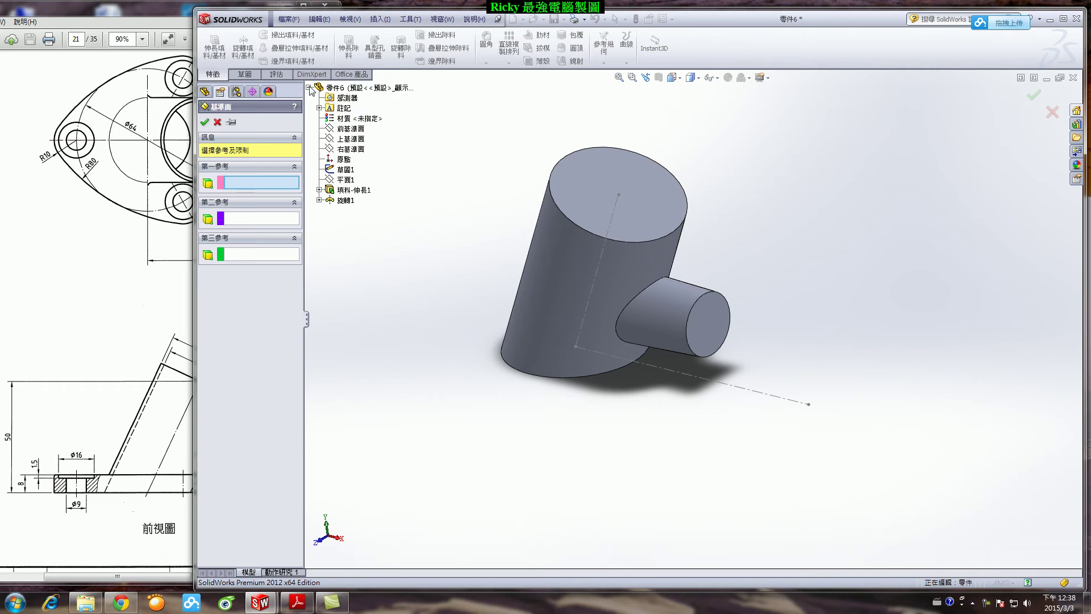
left_click(361, 134)
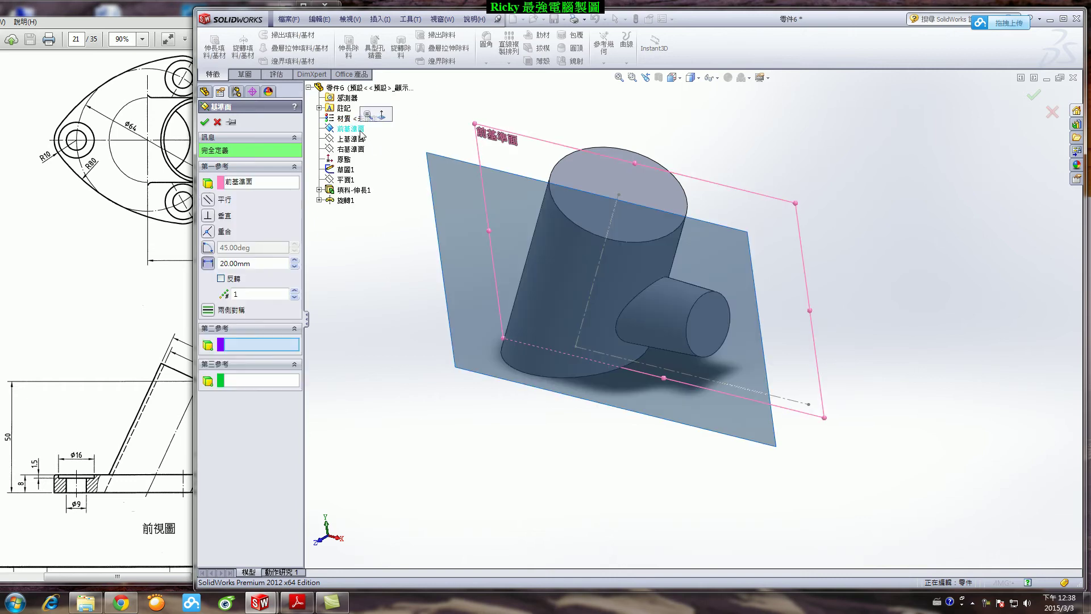
left_click(254, 264)
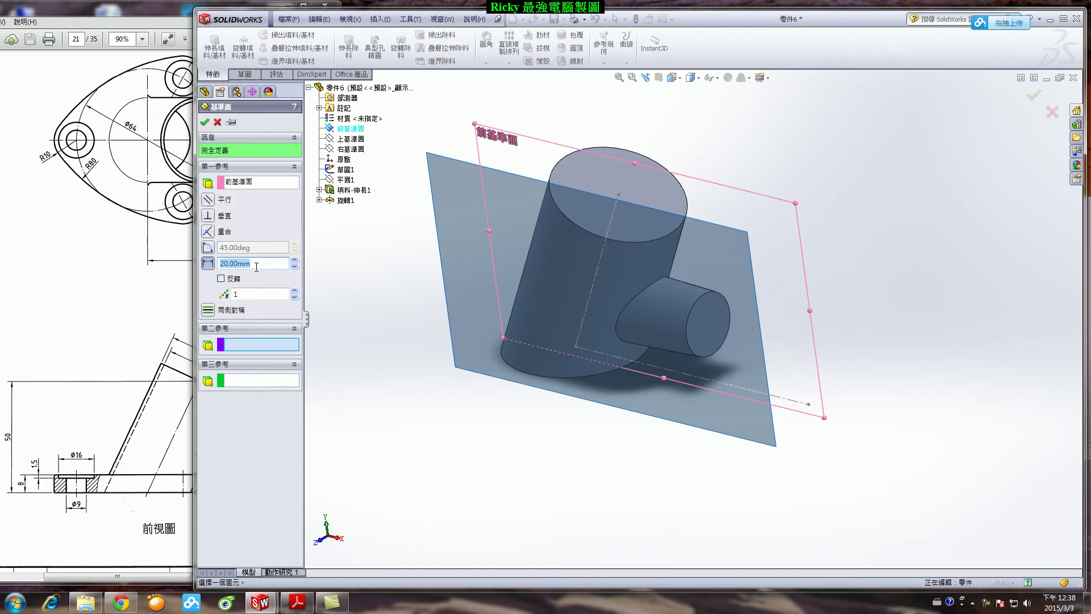
type("34")
key("Return")
middle_click_drag(719, 400, 693, 403)
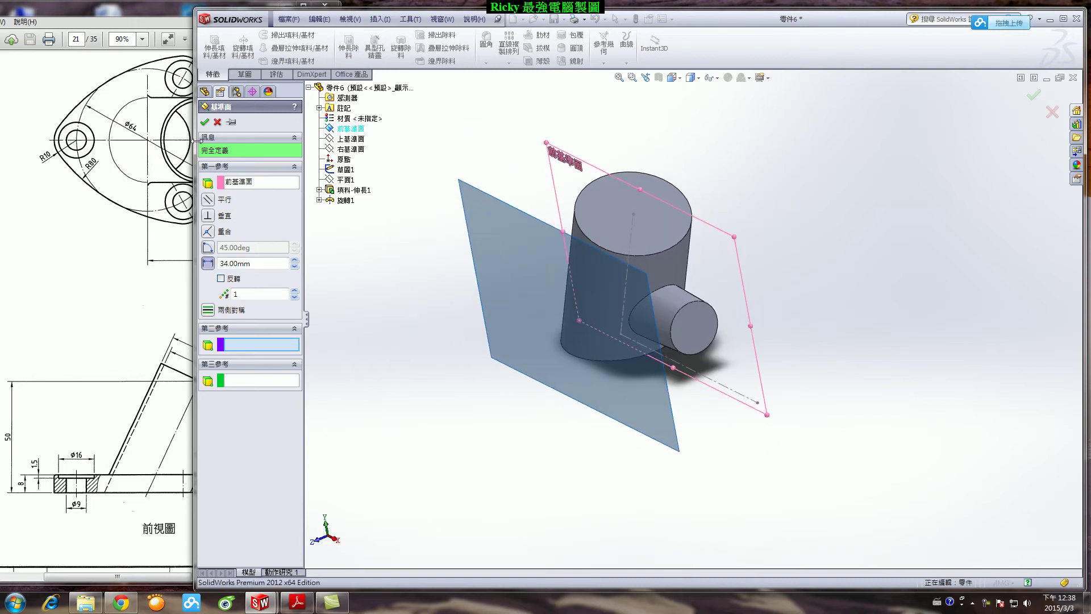
left_click(204, 122)
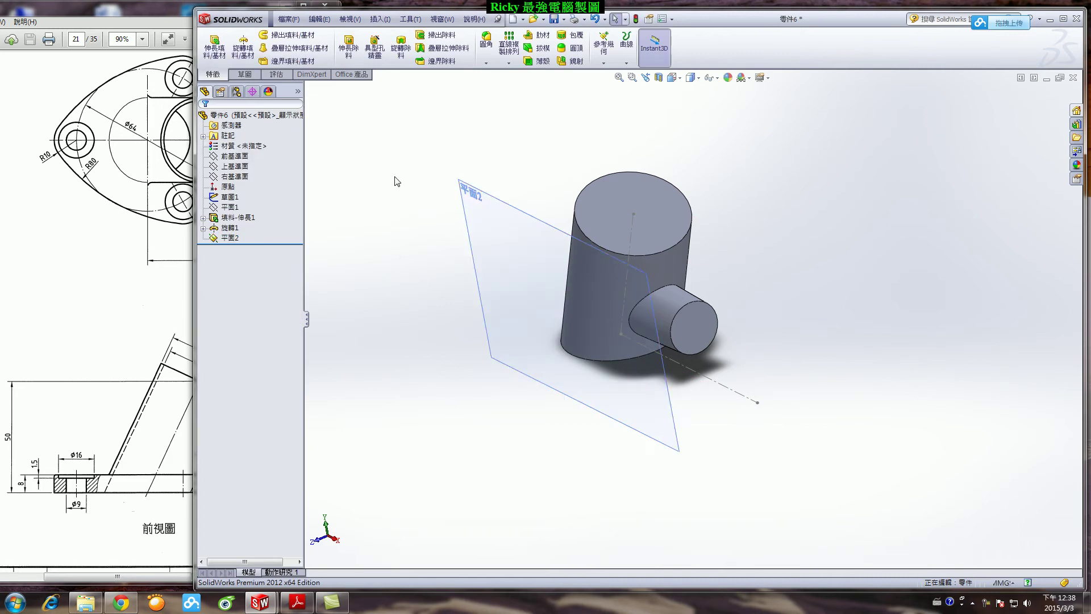
left_click(239, 75)
left_click(211, 41)
Step: Draw a circle on Plane2 and dimension its diameter to 11 mm
left_click(512, 214)
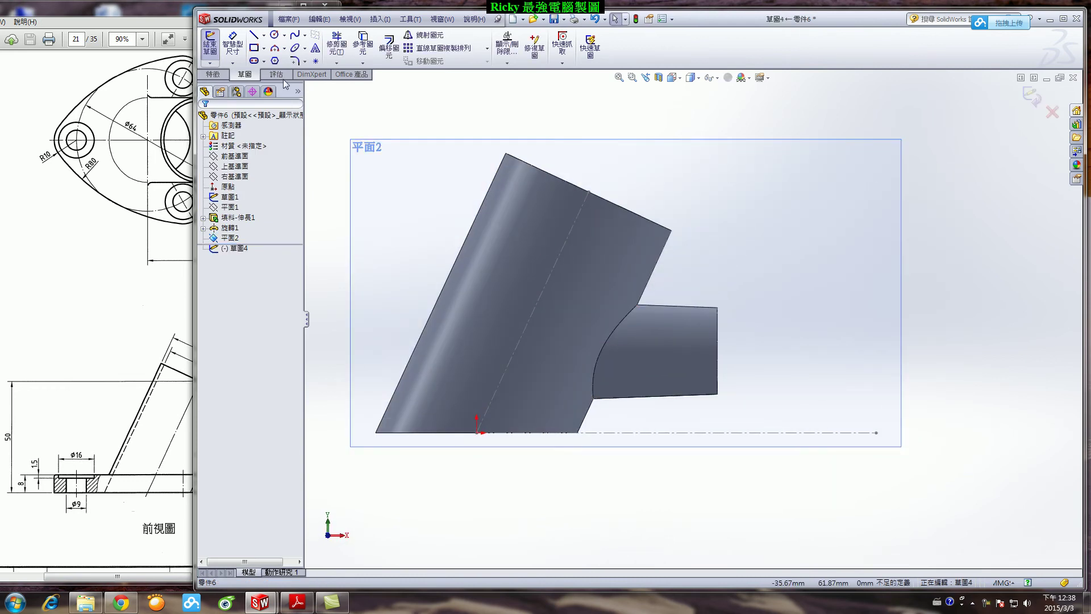
left_click(275, 35)
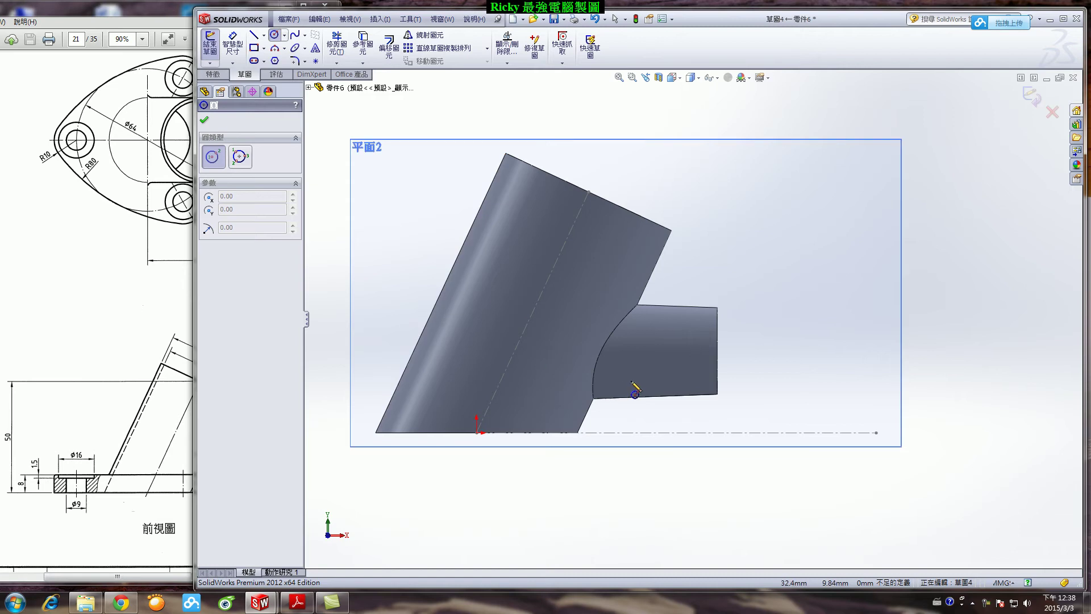
left_click(624, 357)
left_click(641, 372)
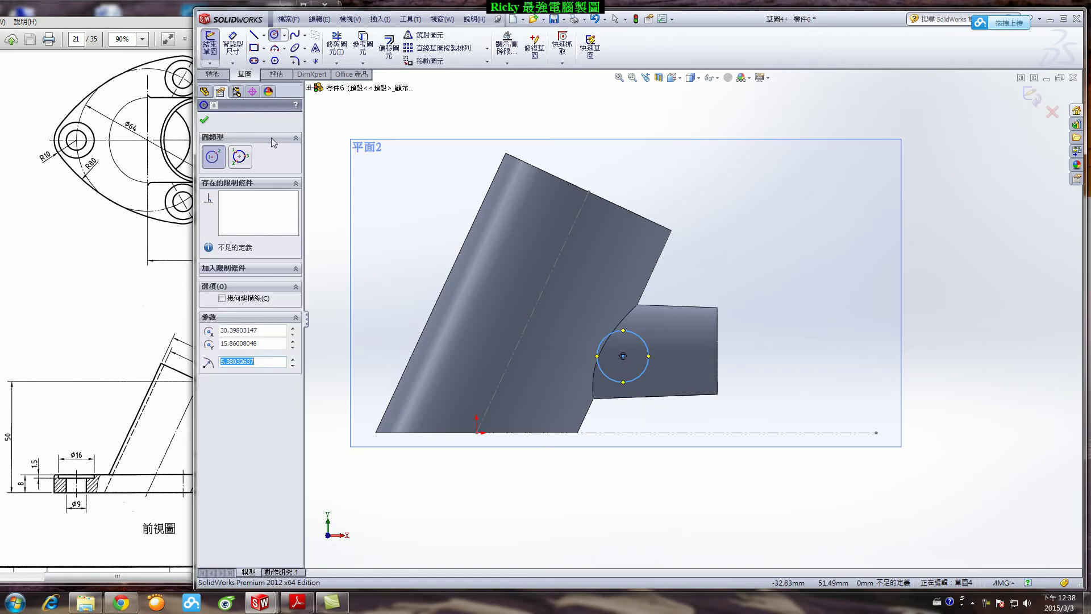
left_click(239, 41)
left_click(239, 41)
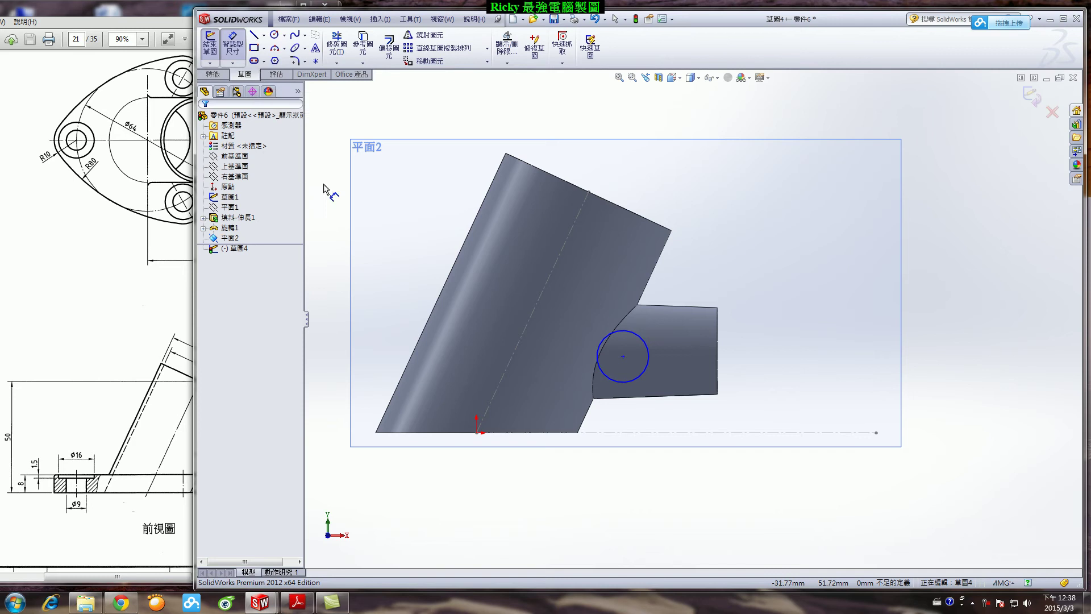
left_click(629, 389)
left_click(536, 376)
type("11")
key("Return")
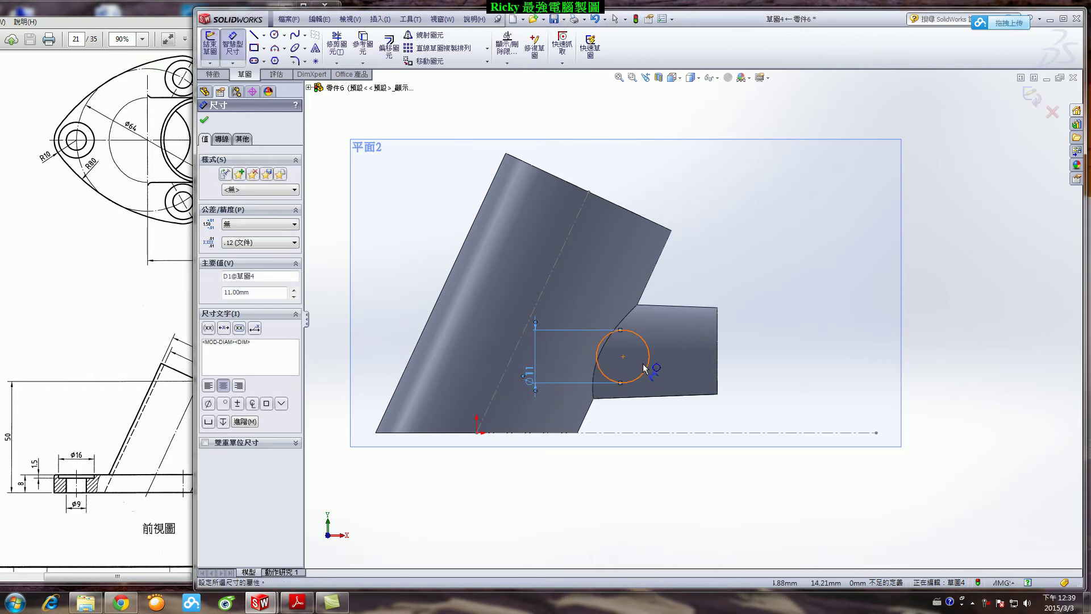
Step: Locate the circle 17 mm above the base centreline and 20 mm from the branch's end
left_click(650, 372)
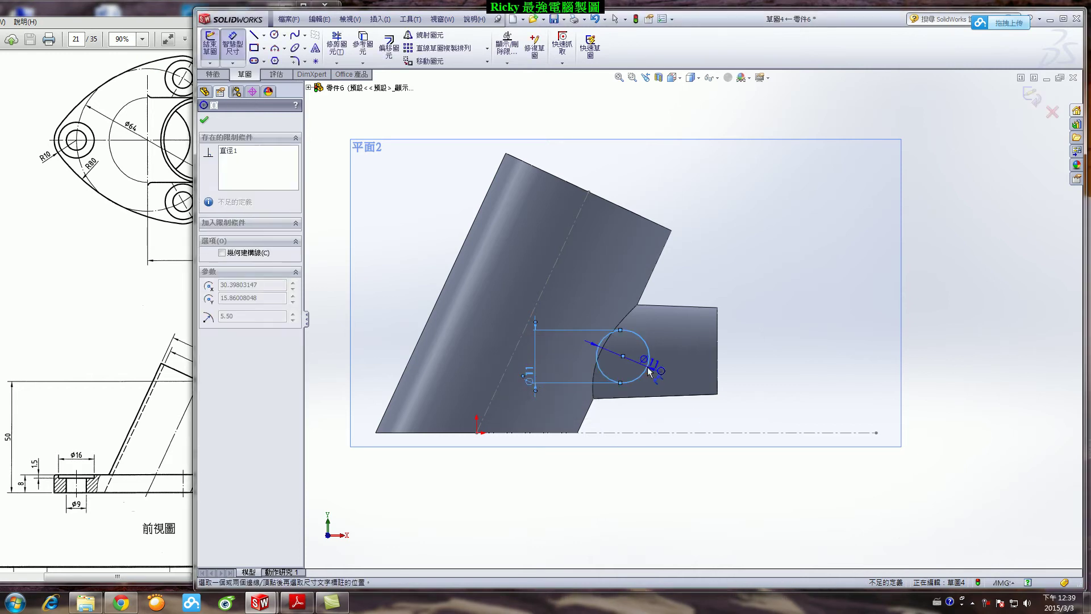
left_click(658, 433)
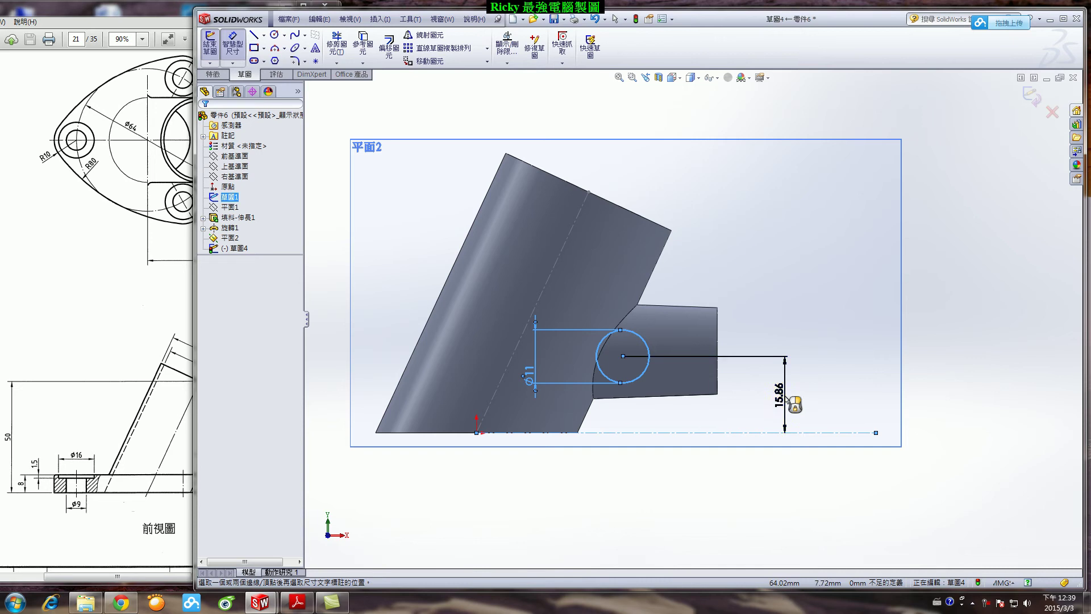
left_click(791, 401)
type("17")
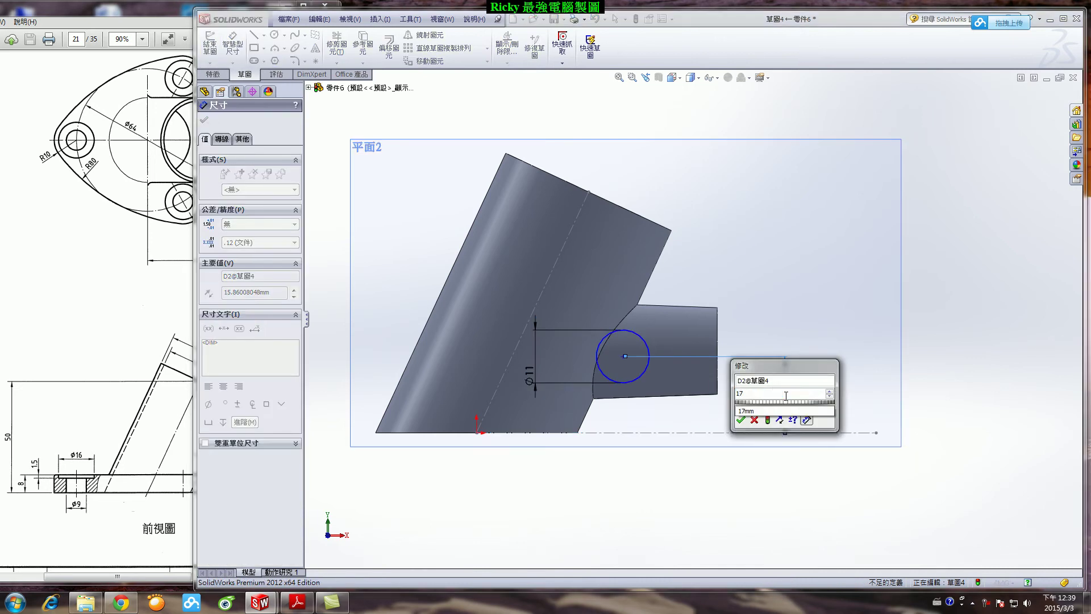
key("Return")
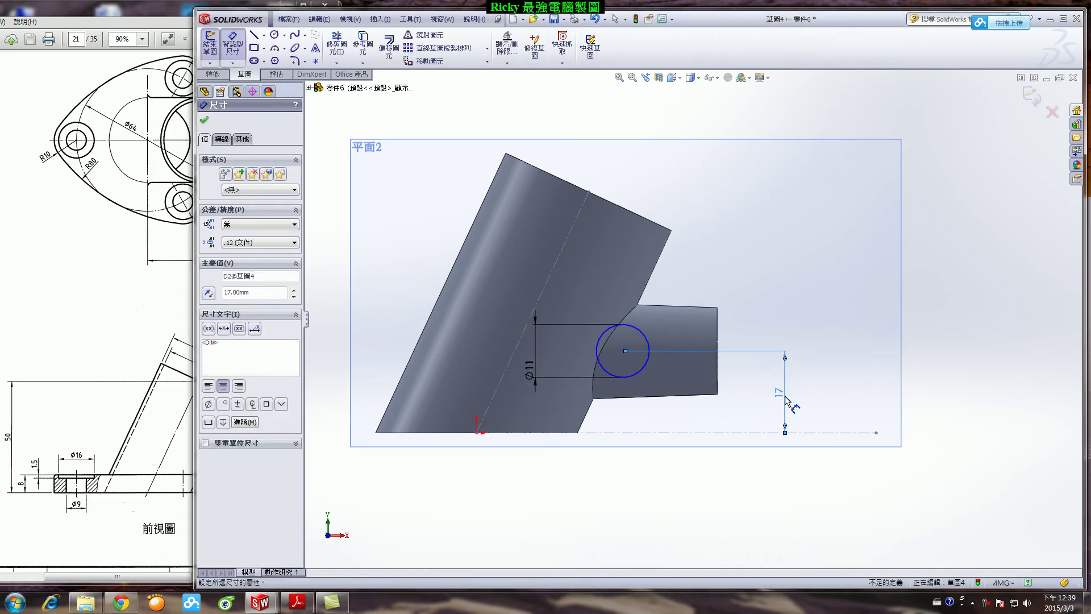
left_click(718, 372)
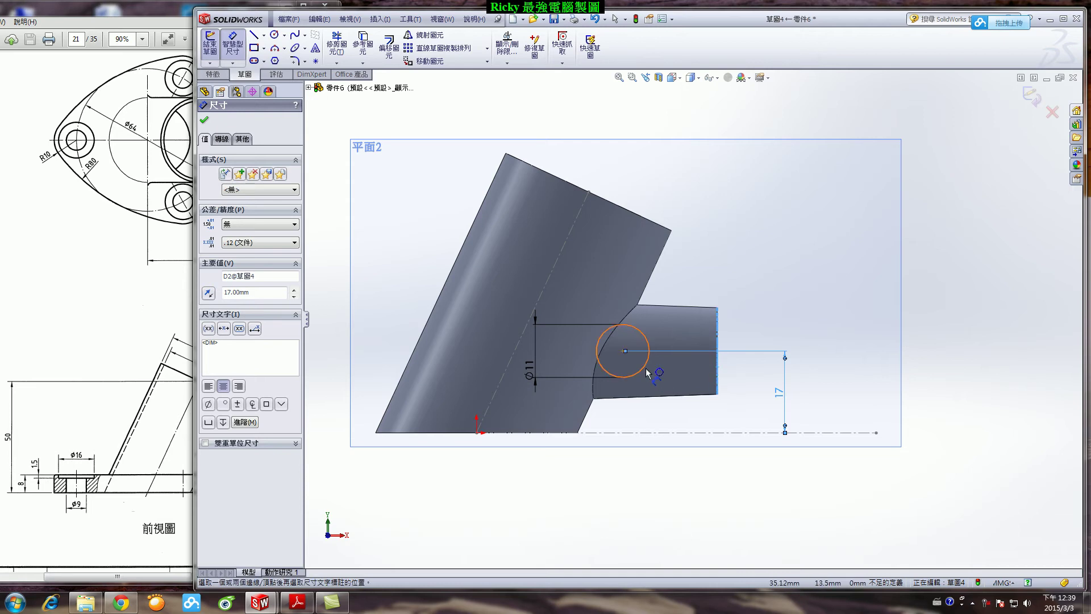
left_click(646, 368)
left_click(661, 475)
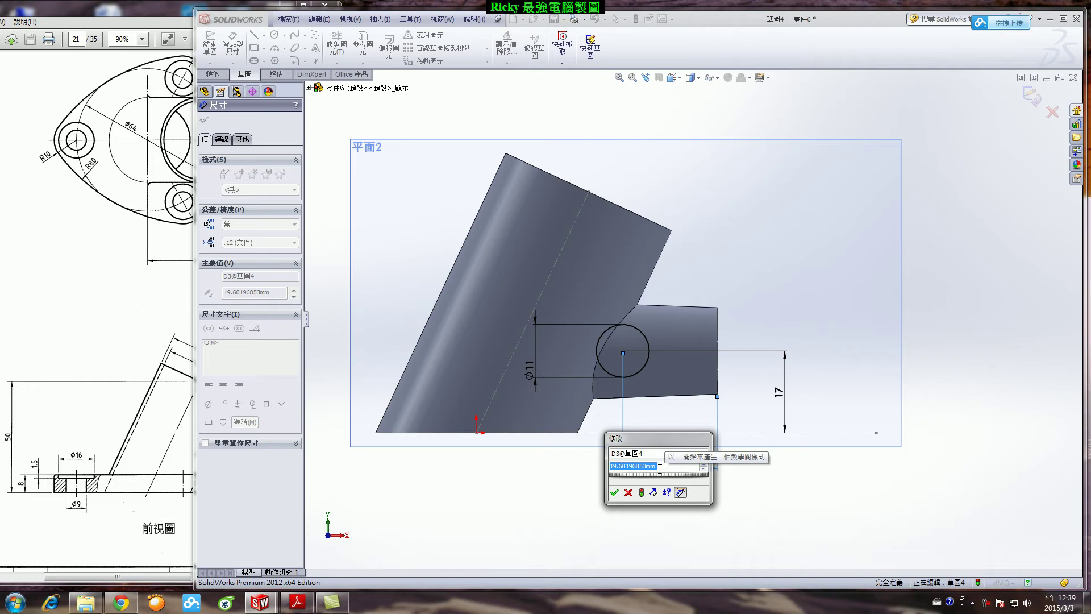
type("20")
key("Return")
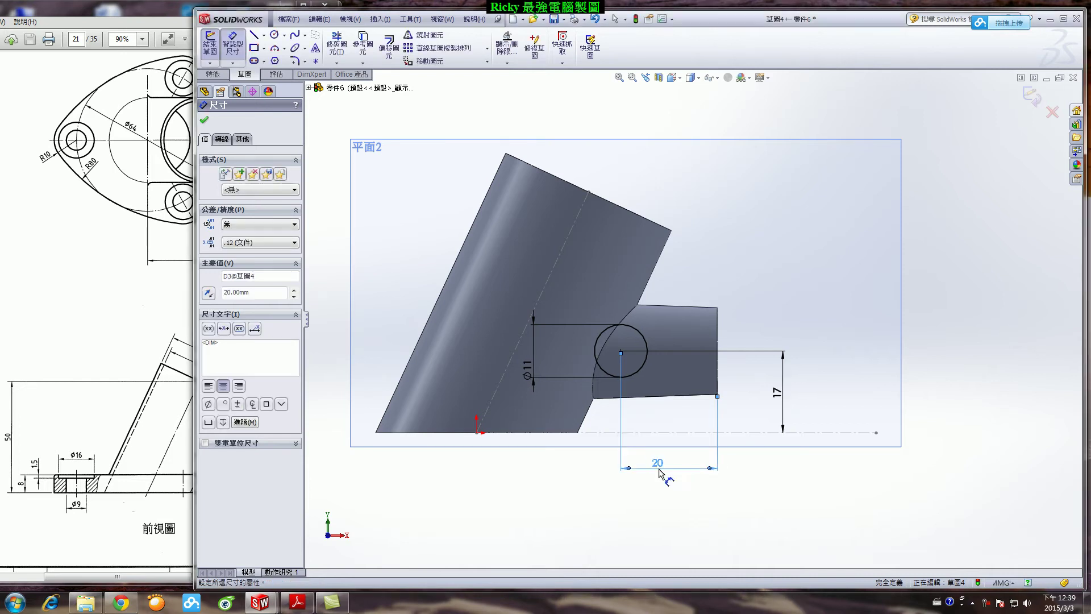
Step: Check the 17, 20 and φ11 dimensions against the reference drawing
left_click(116, 16)
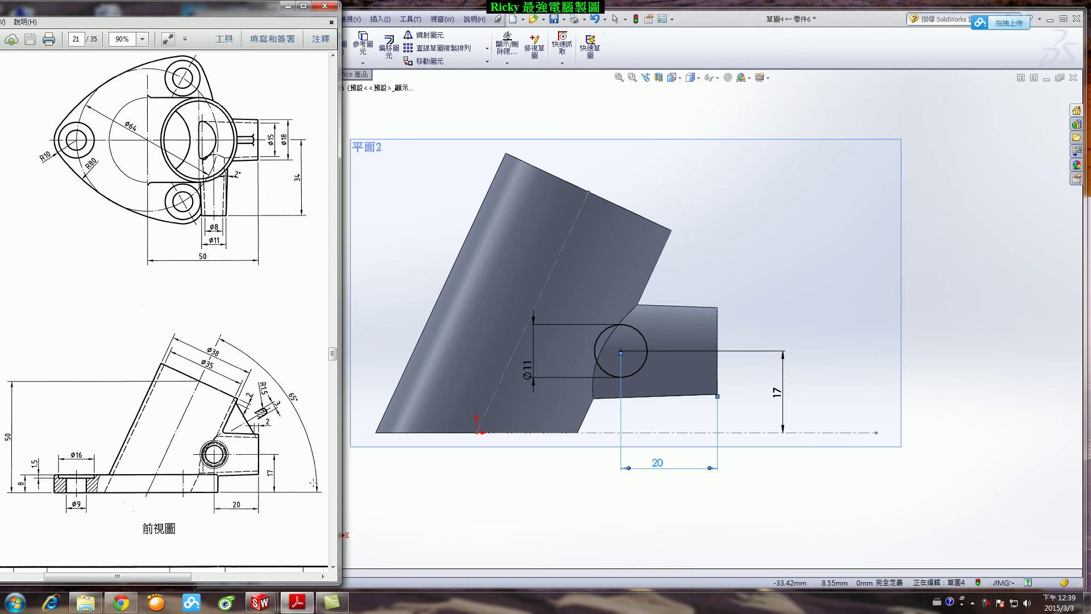
left_click_drag(265, 484, 277, 485)
mouse_move(241, 518)
left_mouse_down()
mouse_move(224, 503)
mouse_move(241, 496)
left_mouse_up()
mouse_move(223, 245)
left_mouse_down()
mouse_move(231, 242)
mouse_move(222, 256)
left_mouse_up()
left_click(801, 494)
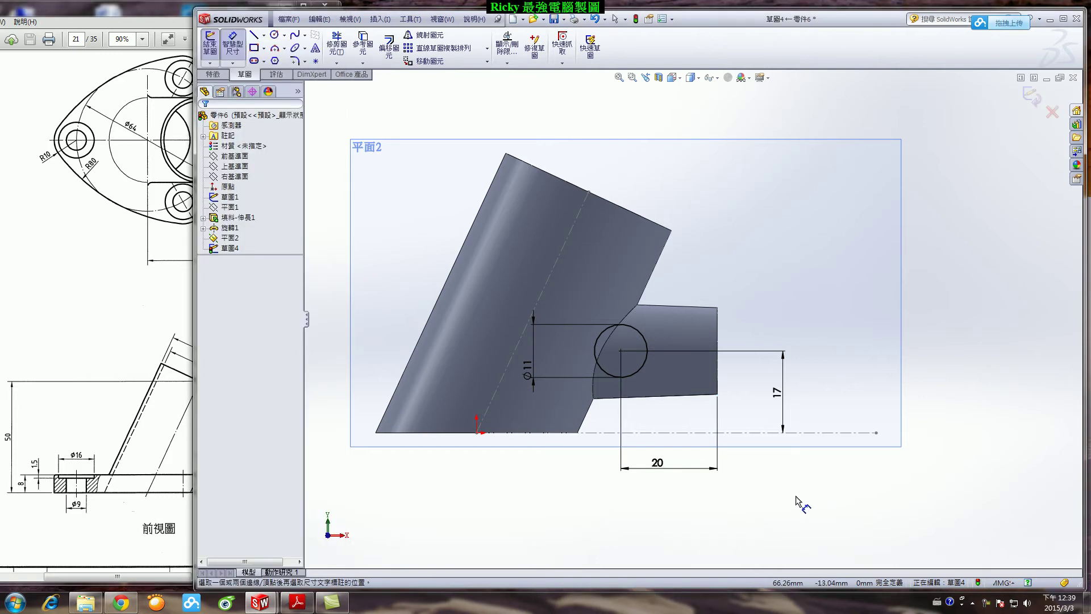
Step: Extrude the Ø11 circle Up To Next toward the main tube with a 2° outward draft
left_click(1036, 98)
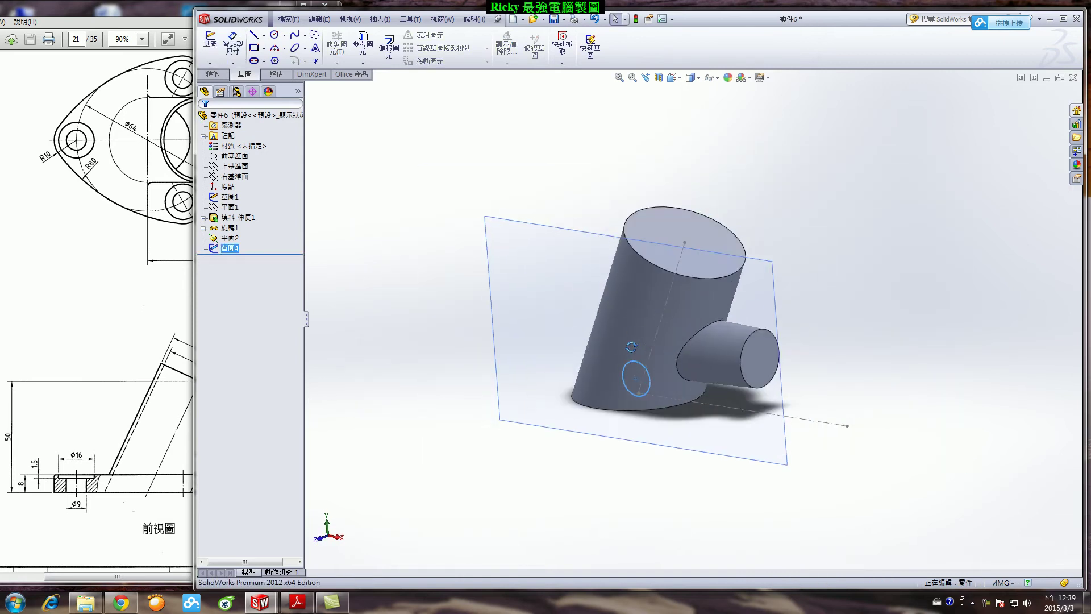
scroll(753, 301, "down", 2)
left_click(212, 74)
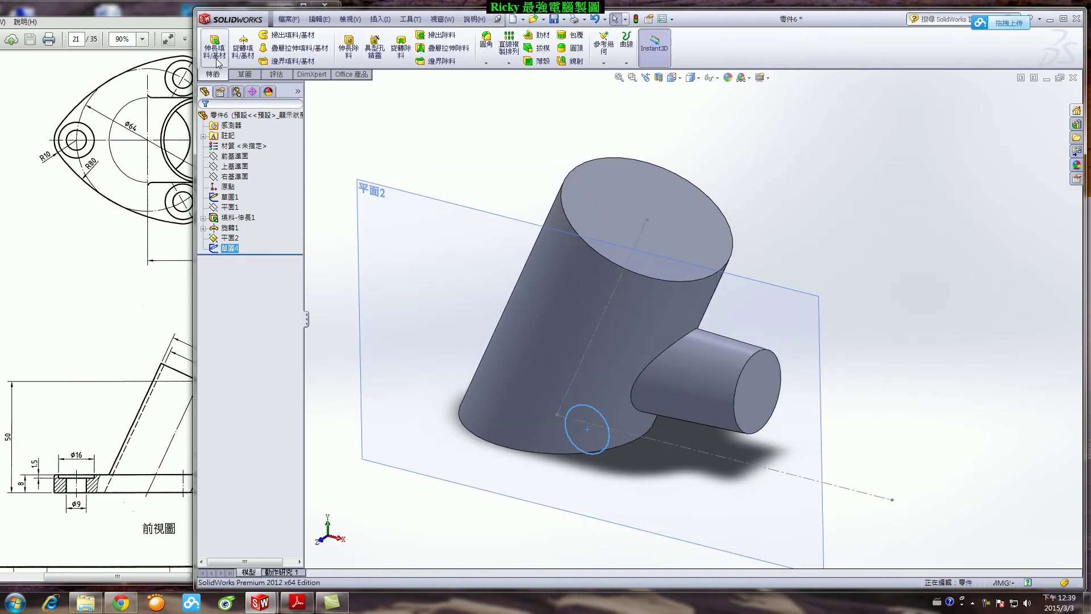
left_click(217, 49)
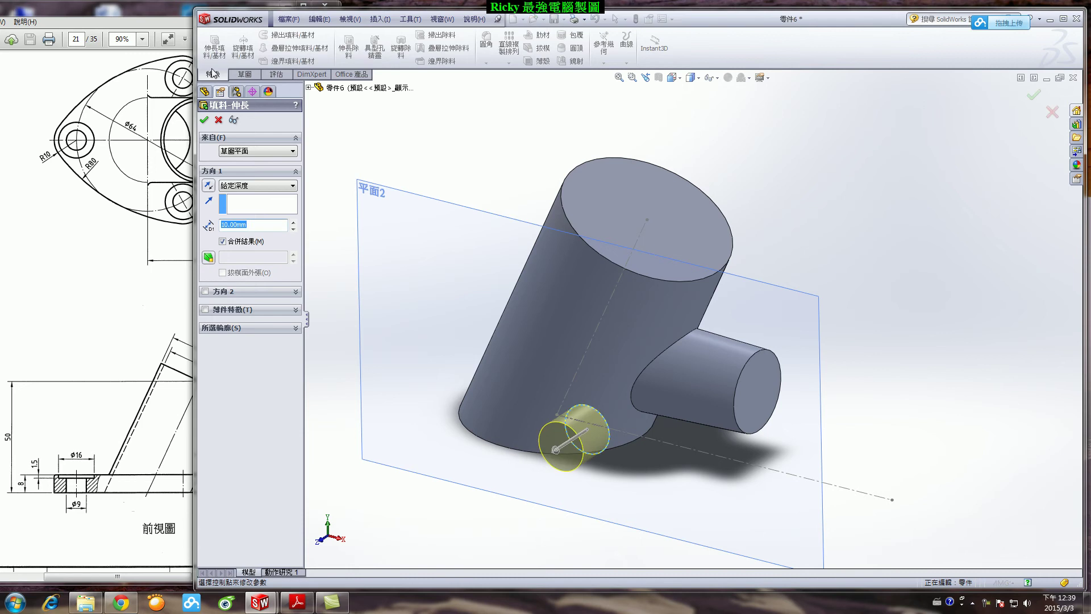
left_click(208, 185)
left_click(291, 186)
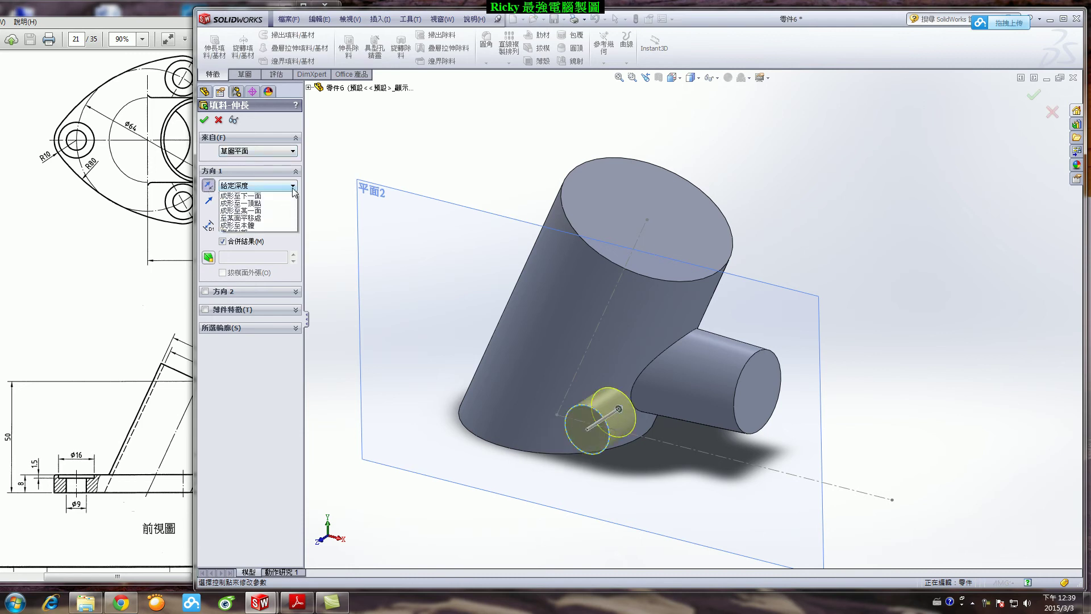
left_click(264, 212)
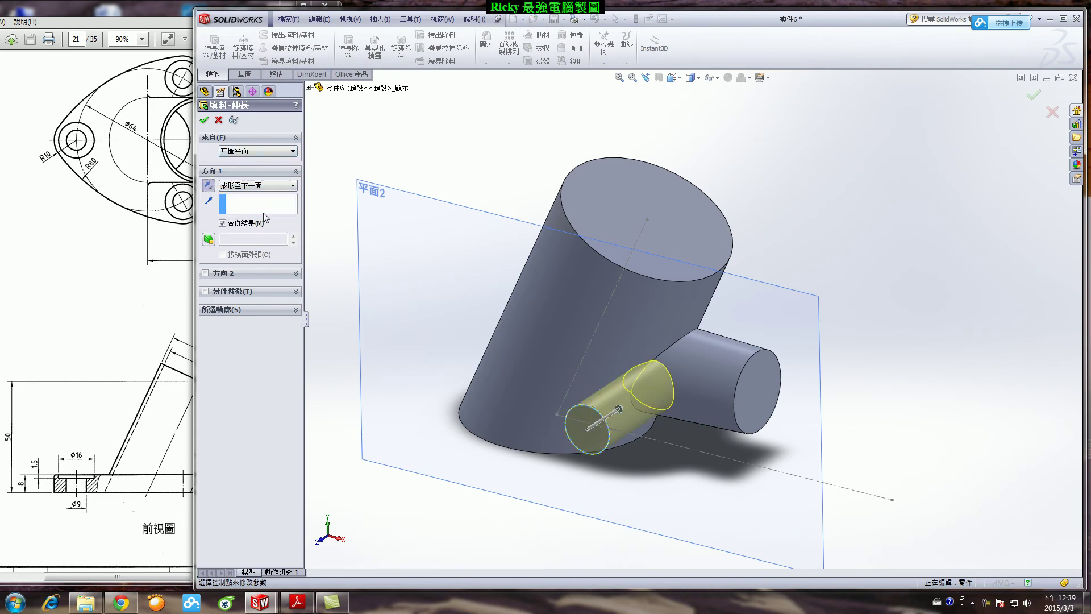
left_click(208, 240)
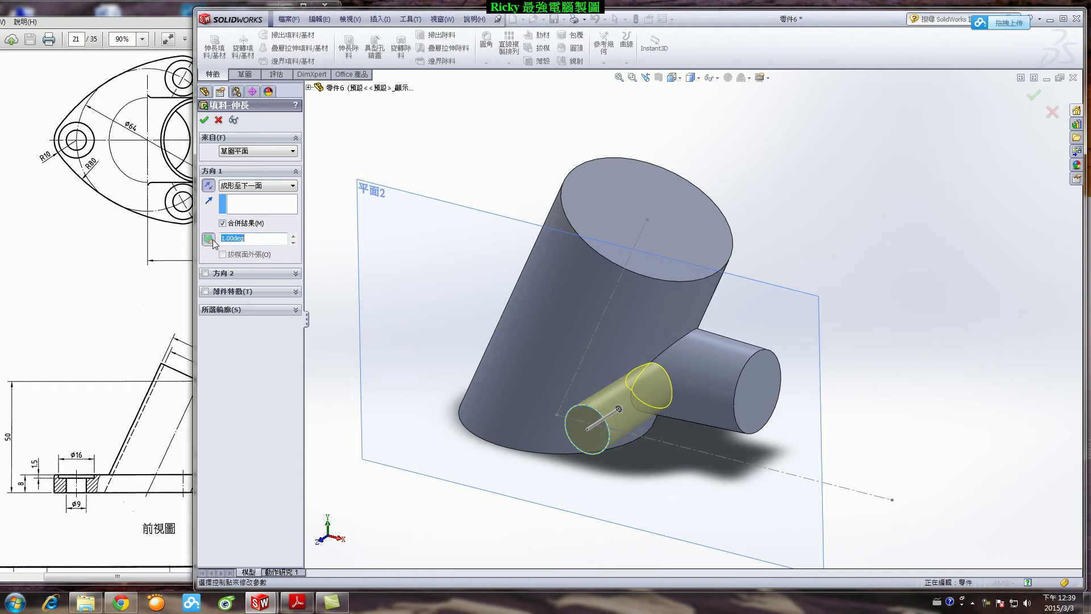
type("2")
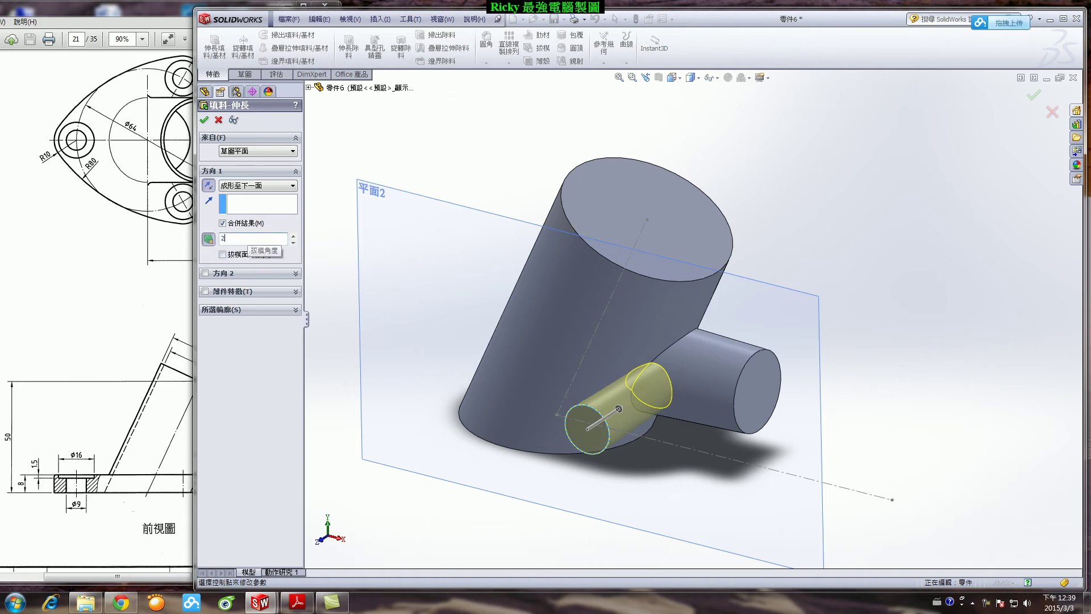
key("Return")
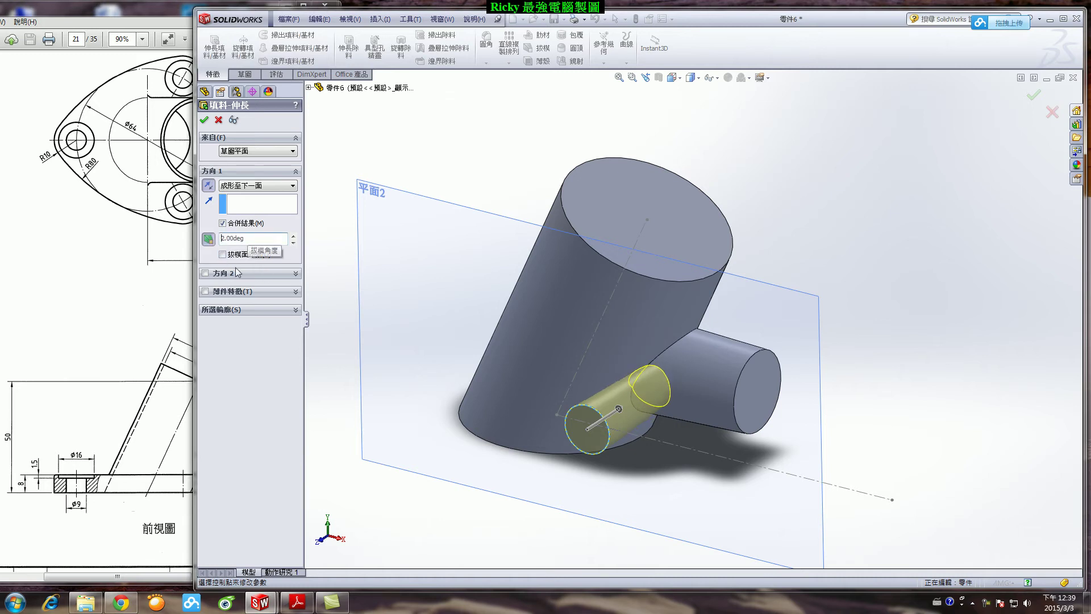
left_click(222, 255)
middle_click_drag(651, 379, 500, 372)
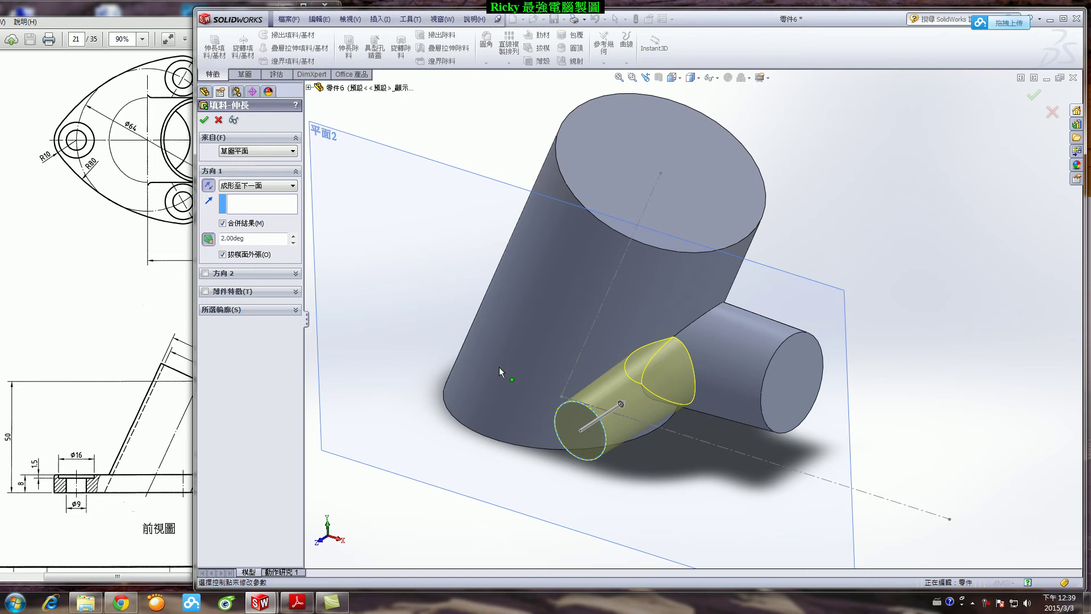
left_click(204, 120)
scroll(616, 394, "up", 3)
middle_click_drag(860, 341, 855, 370)
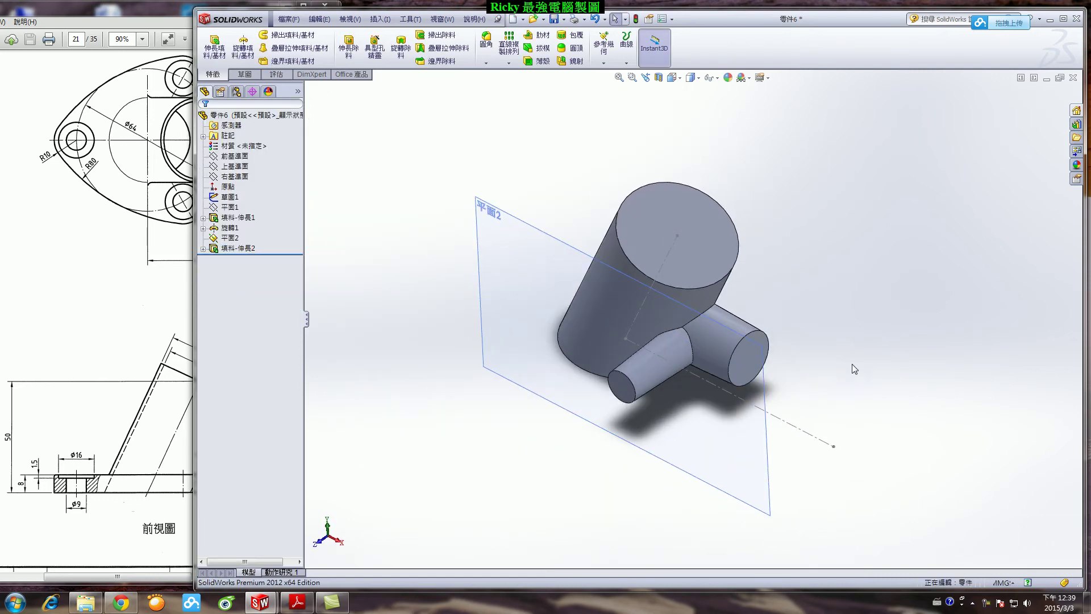
Step: Hide the reference plane 平面2
right_click(231, 238)
left_click(259, 221)
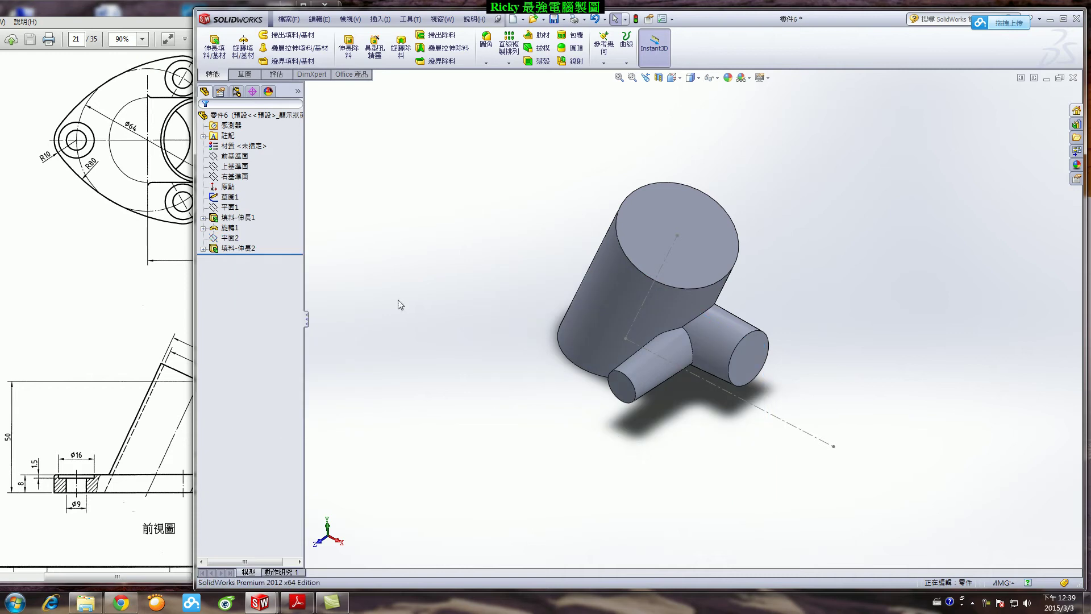
scroll(790, 241, "down", 2)
middle_click_drag(742, 312, 678, 222)
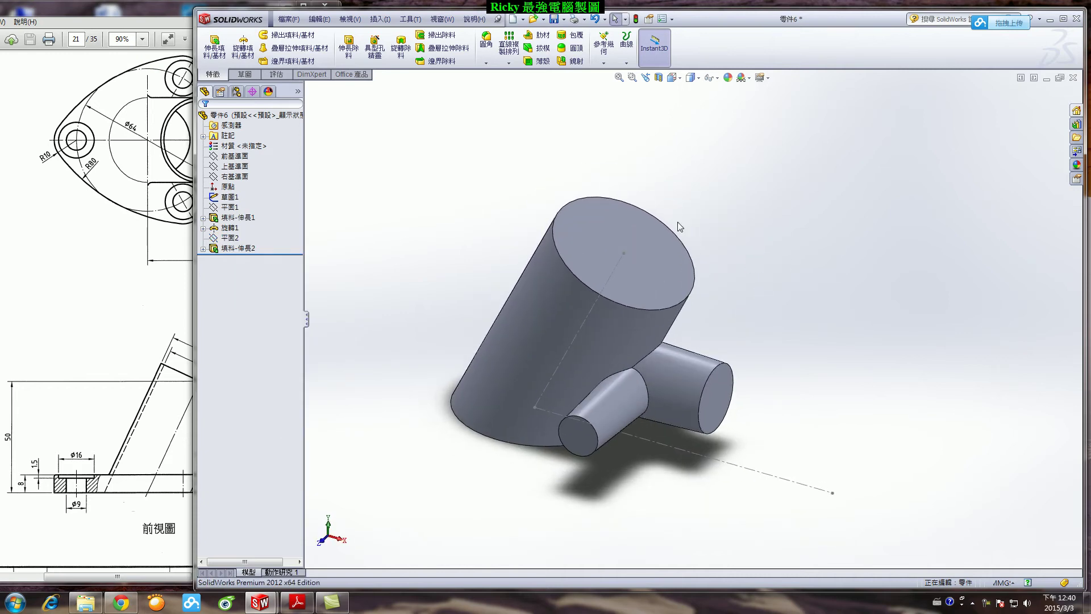
Step: Start a Shell and check the φ18, φ11 and φ38 dimensions on the reference drawing
left_click(540, 62)
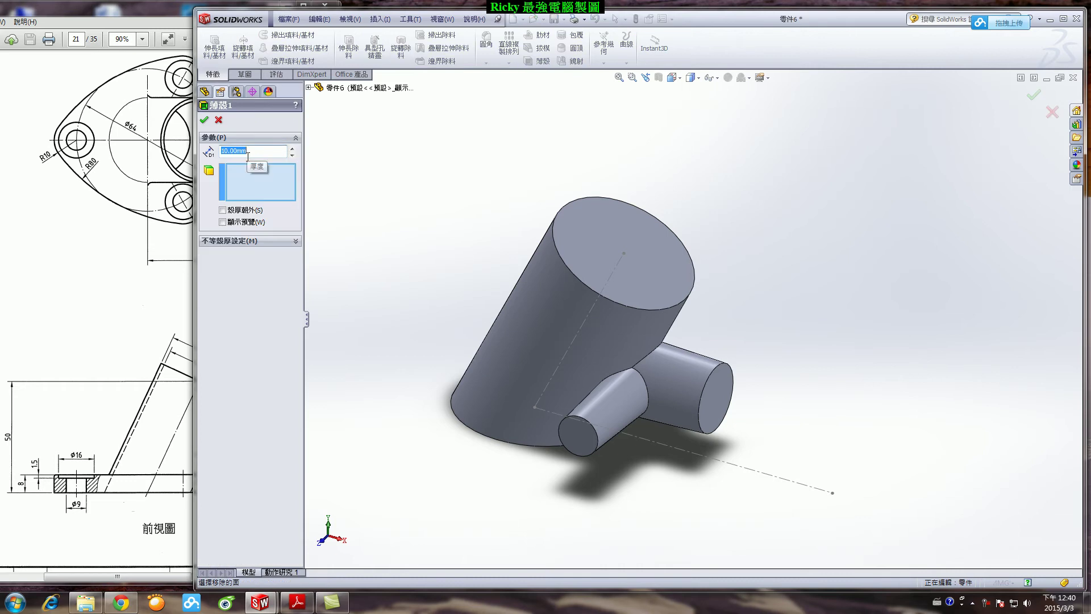
left_click(78, 13)
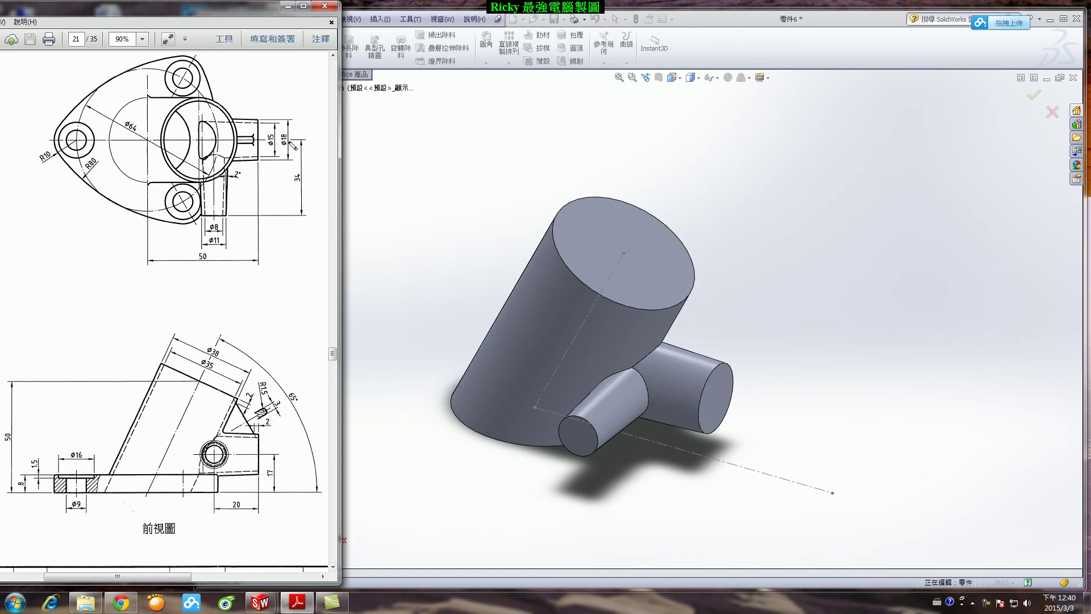
left_click_drag(290, 143, 276, 153)
left_click_drag(222, 247, 222, 226)
mouse_move(225, 363)
left_mouse_down()
mouse_move(218, 353)
mouse_move(215, 373)
left_mouse_up()
left_click(735, 165)
Step: Shell the part 1 mm thick, opening the cylinder's top and bottom, boss end and branch end
double_click(245, 152)
type("1.50mm")
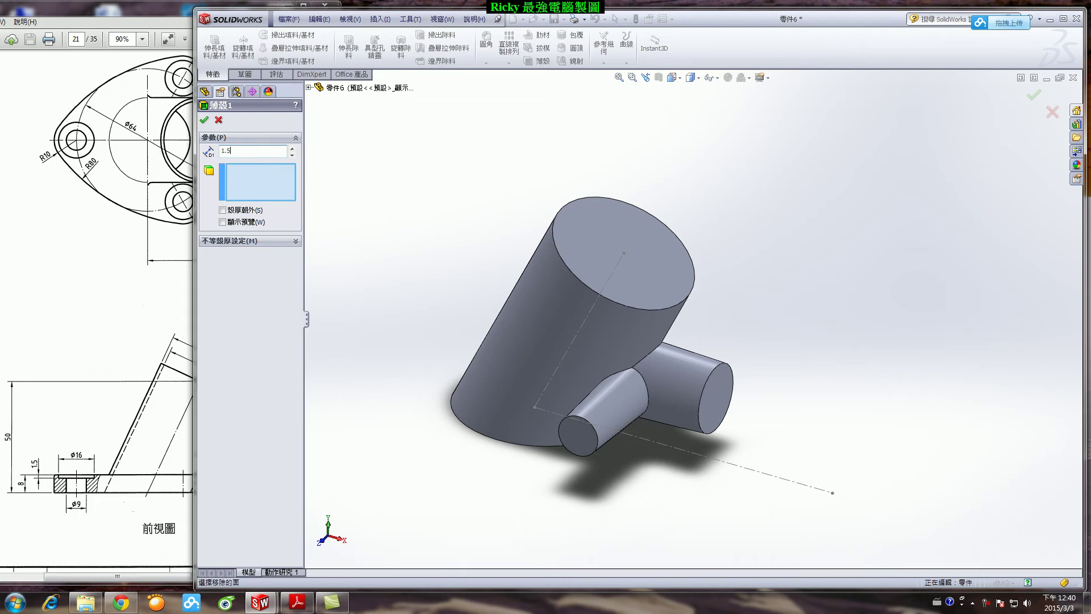
left_click(617, 241)
left_click(222, 222)
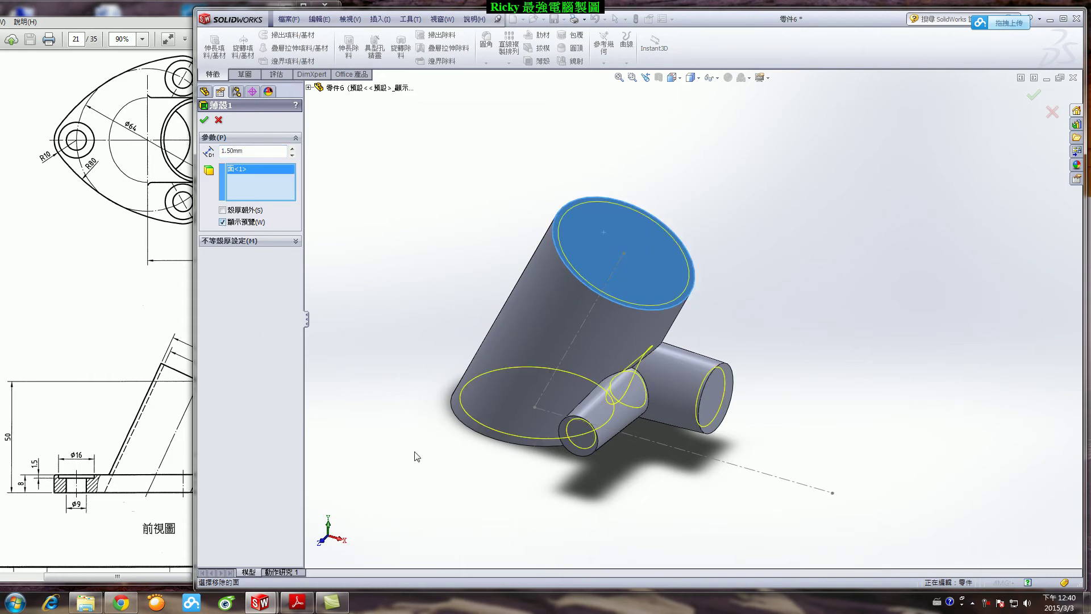
left_click(720, 392)
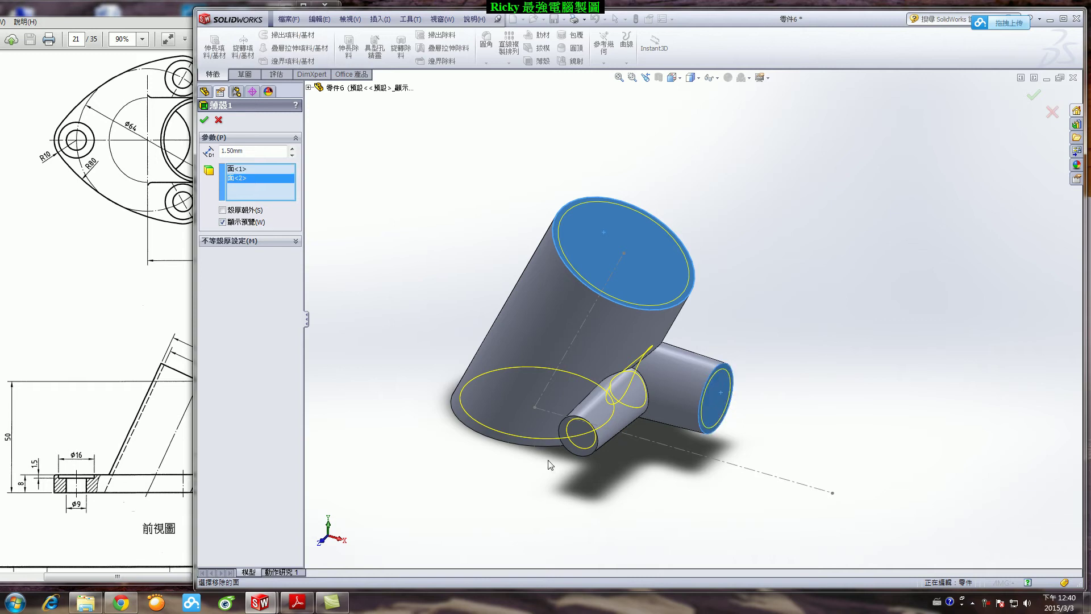
left_click(584, 443)
middle_click_drag(584, 443, 455, 398)
left_click(529, 482)
middle_click_drag(527, 483, 579, 433)
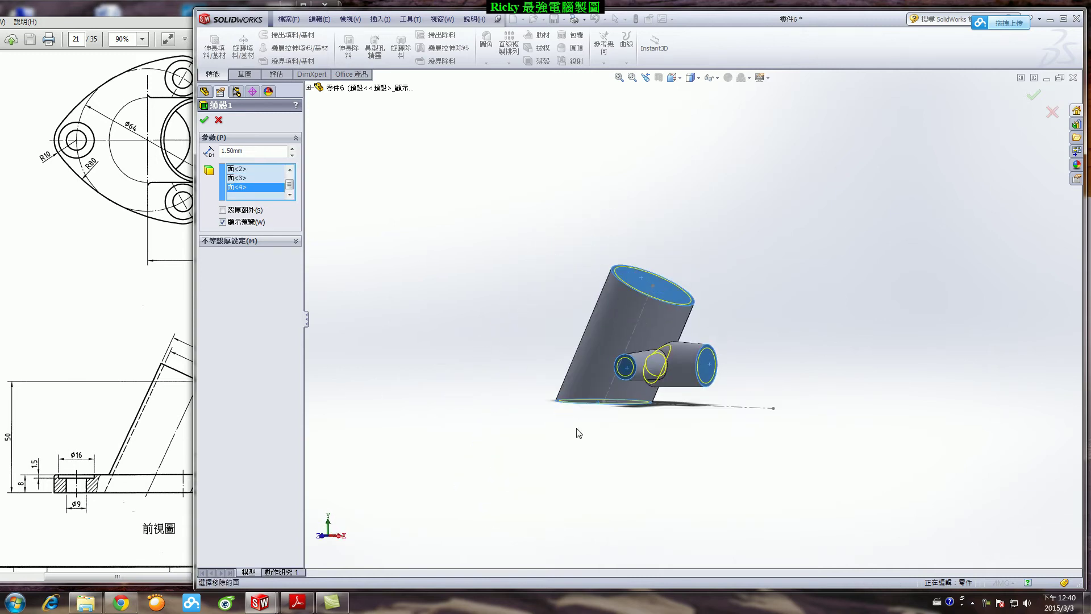
left_click(203, 120)
middle_click_drag(565, 292, 784, 297)
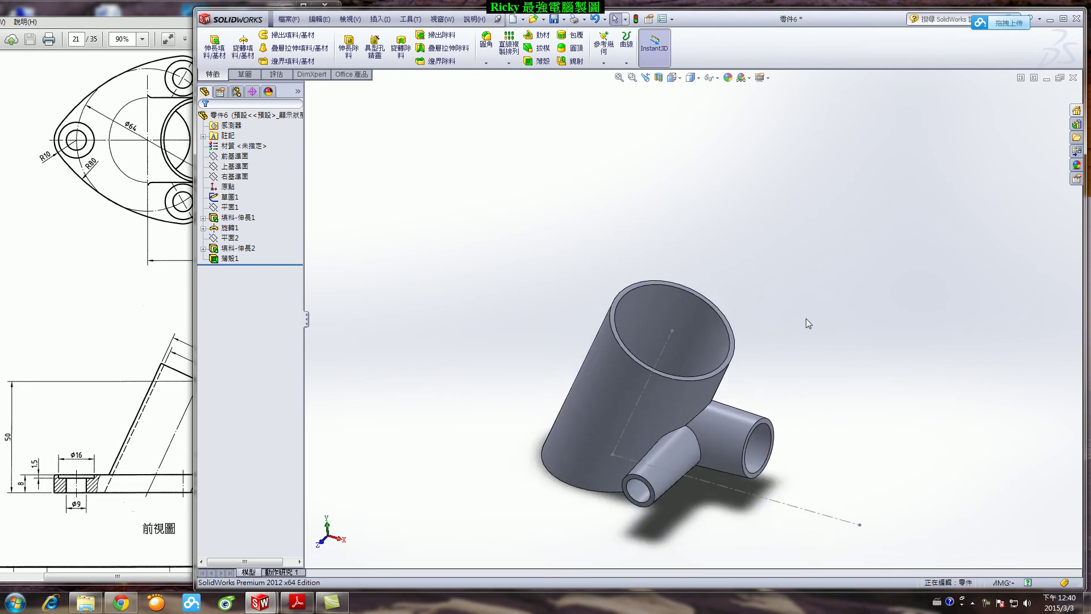
Step: Select Sketch1 to show its dimensions, then rotate the view to another side
left_click(229, 197)
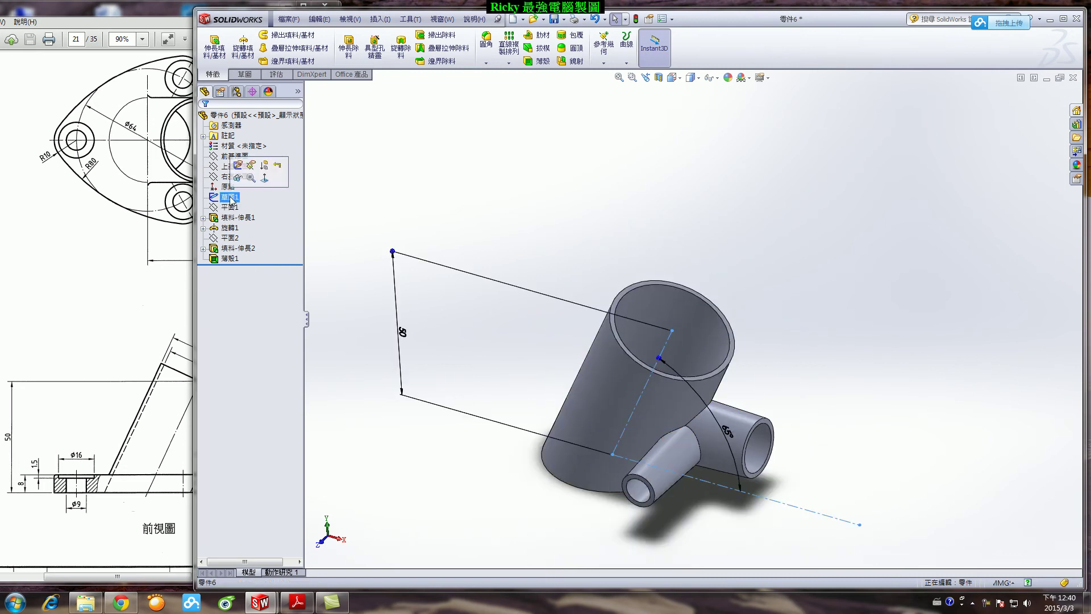
right_click(230, 198)
left_click(388, 276)
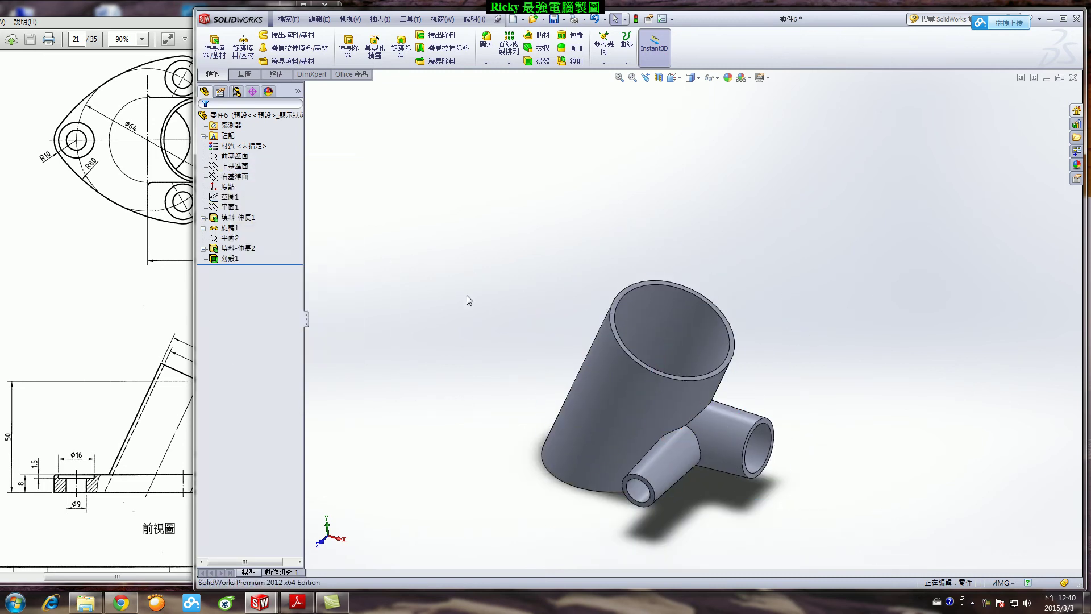
scroll(511, 301, "up", 2)
middle_click_drag(527, 299, 533, 332)
Step: Start a new sketch on the Top Plane
left_click(247, 76)
left_click(210, 41)
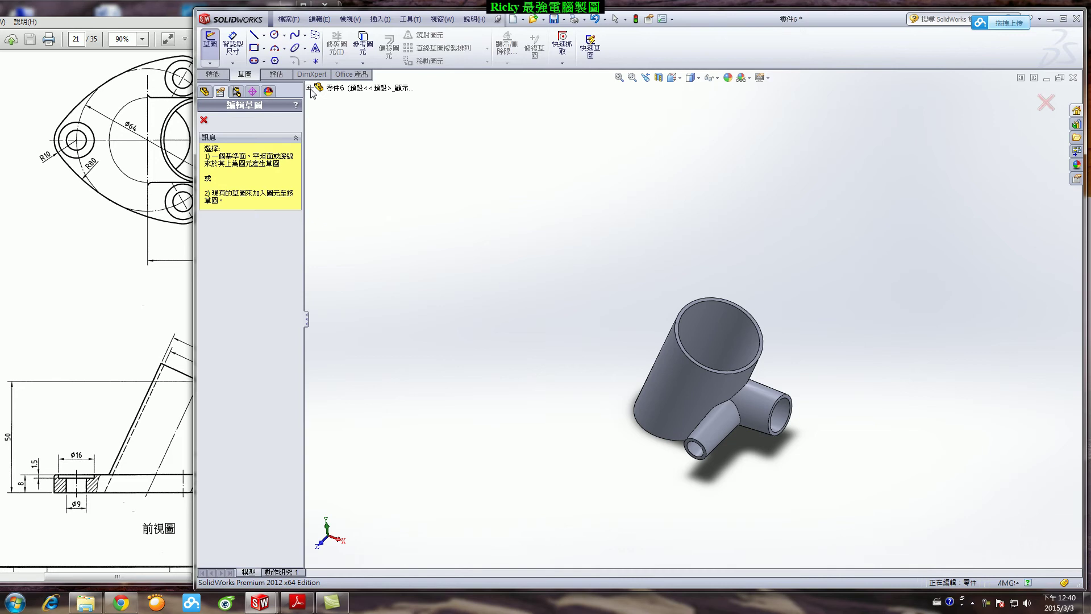
left_click(308, 87)
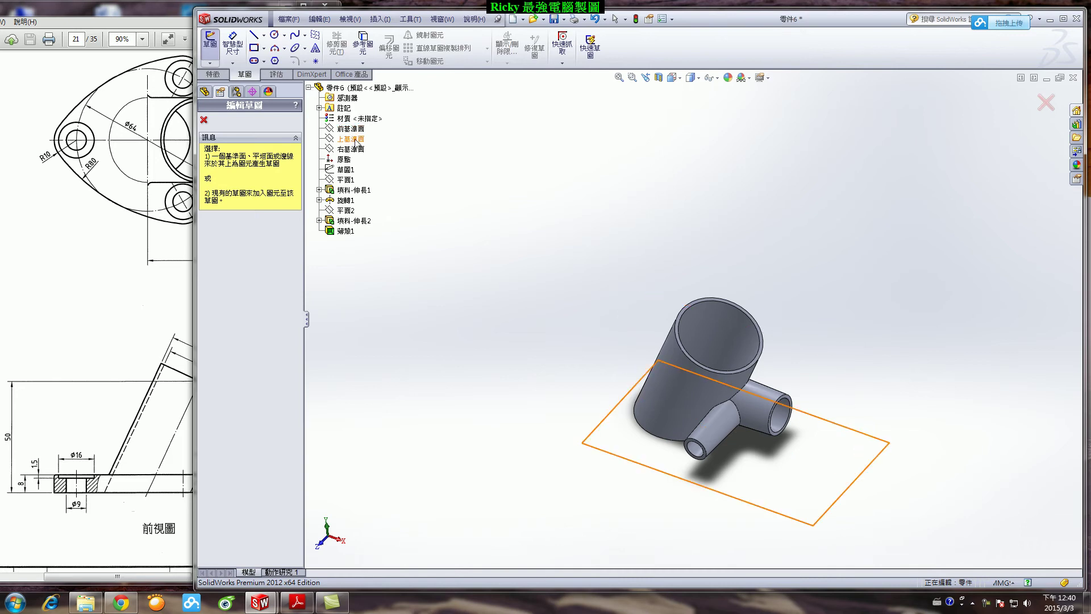
left_click(354, 140)
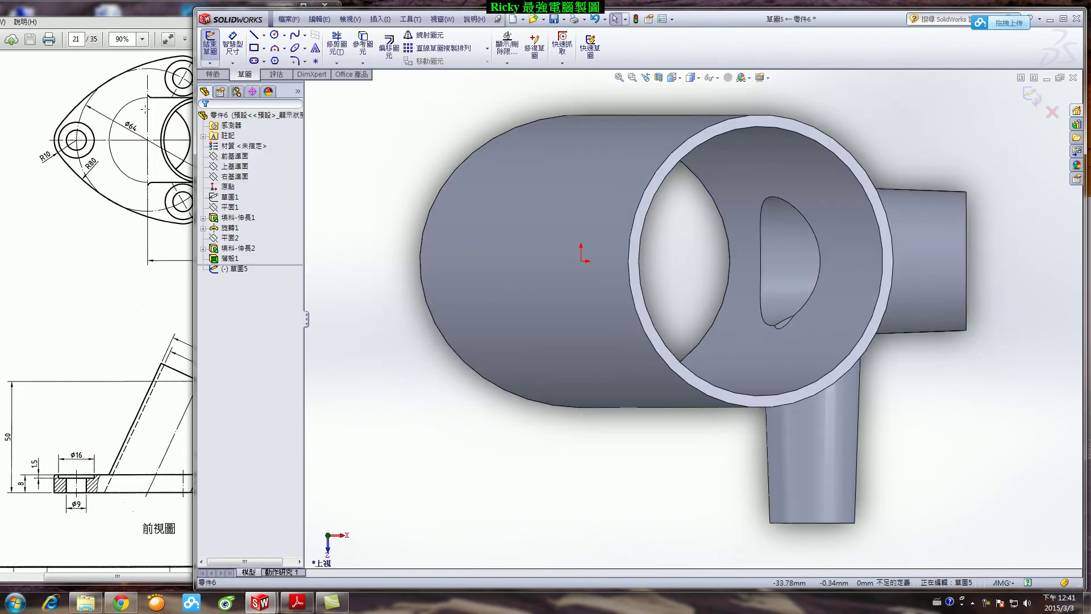
scroll(444, 381, "up", 5)
scroll(857, 215, "down", 2)
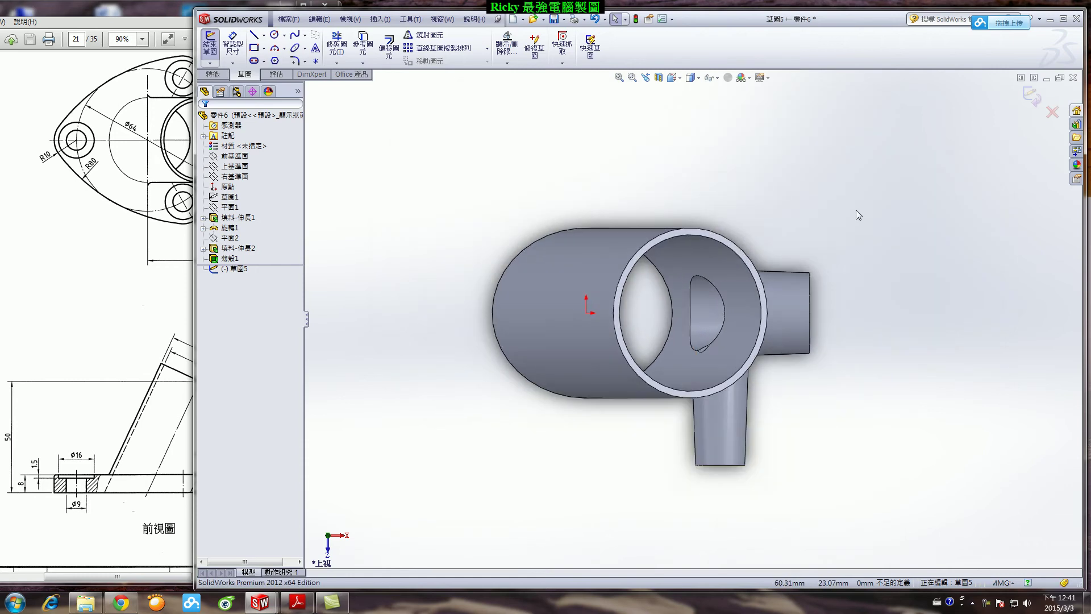
Step: Draw a Ø64 construction circle centred on the origin
left_click(275, 34)
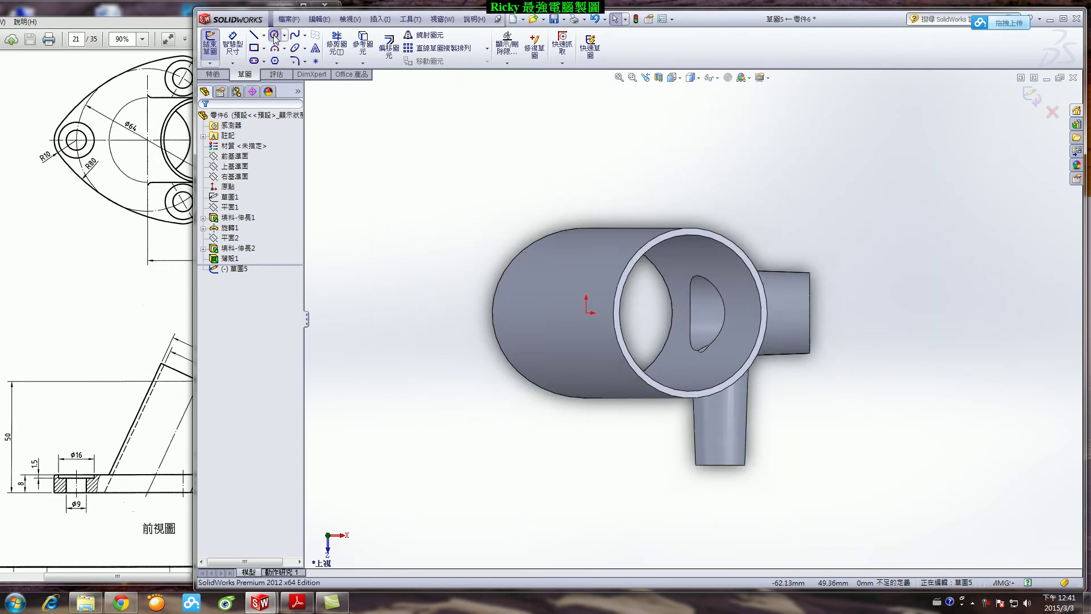
left_click(586, 313)
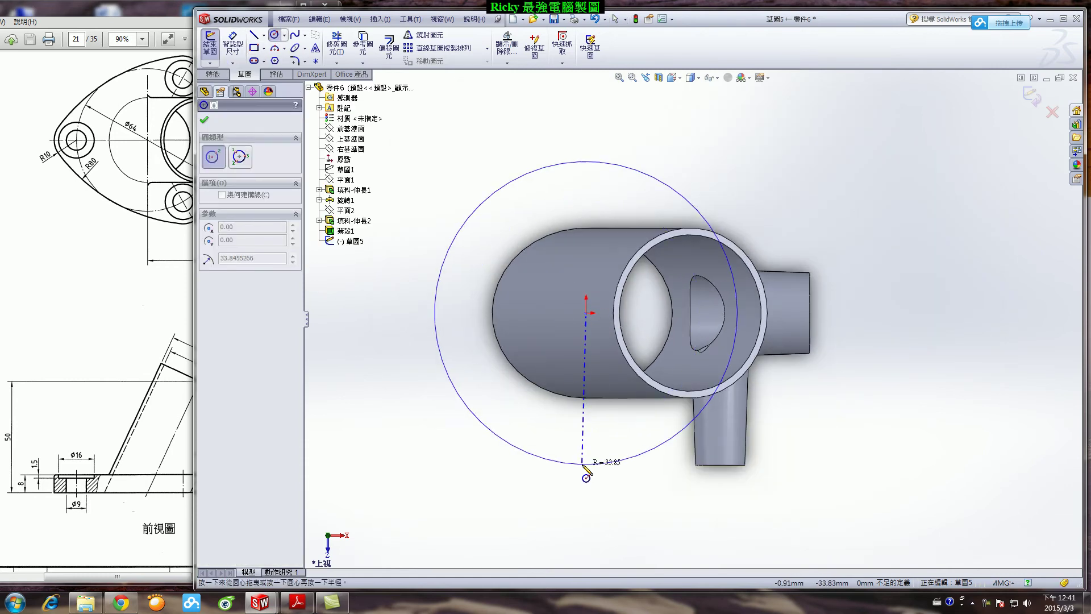
left_click(514, 179)
left_click(222, 299)
left_click(204, 120)
left_click(233, 46)
left_click(481, 208)
left_click(413, 174)
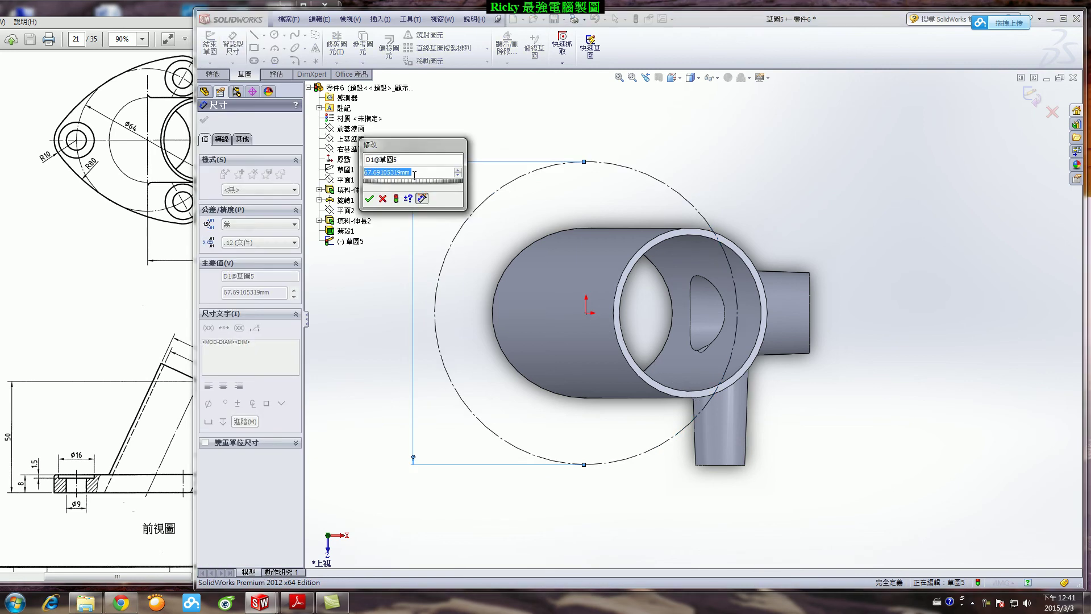
type("64")
key("Return")
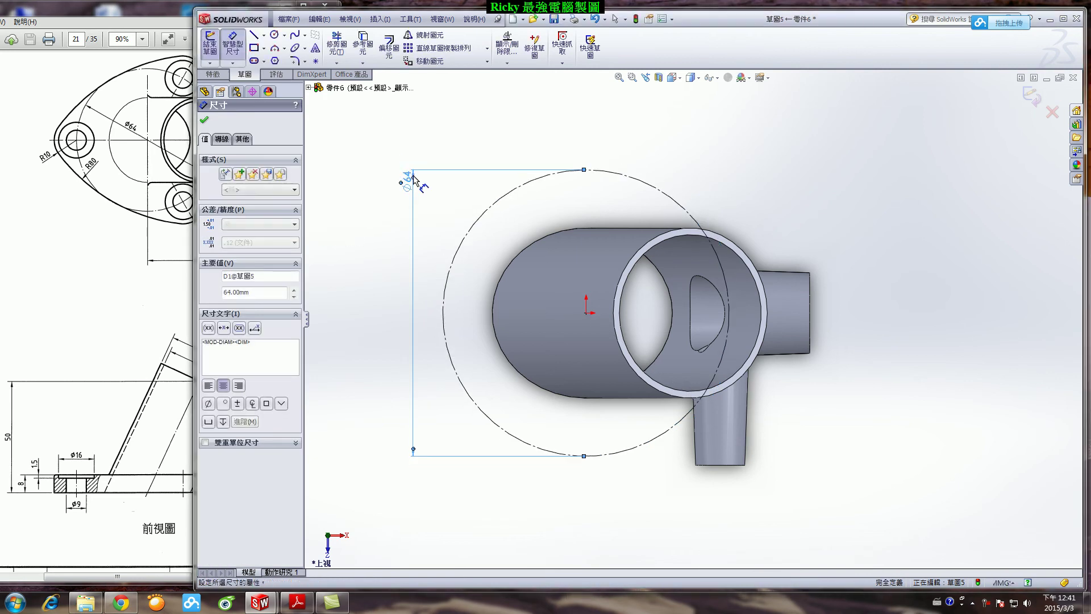
Step: Draw a Ø20 circle centred on the construction circle's left point
left_click(274, 35)
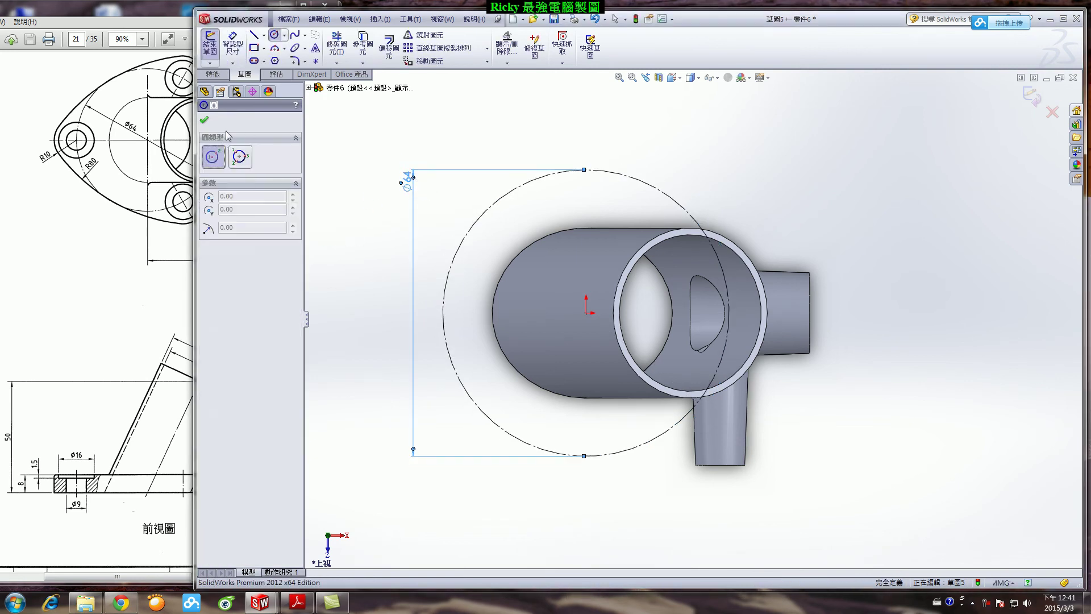
left_click(443, 313)
left_click(447, 345)
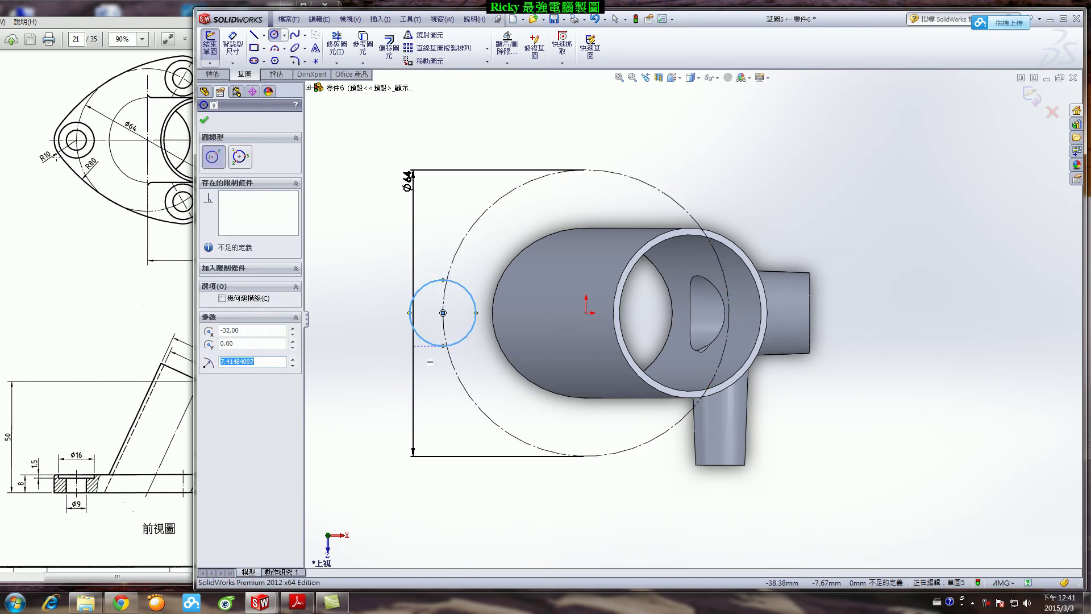
left_click(233, 46)
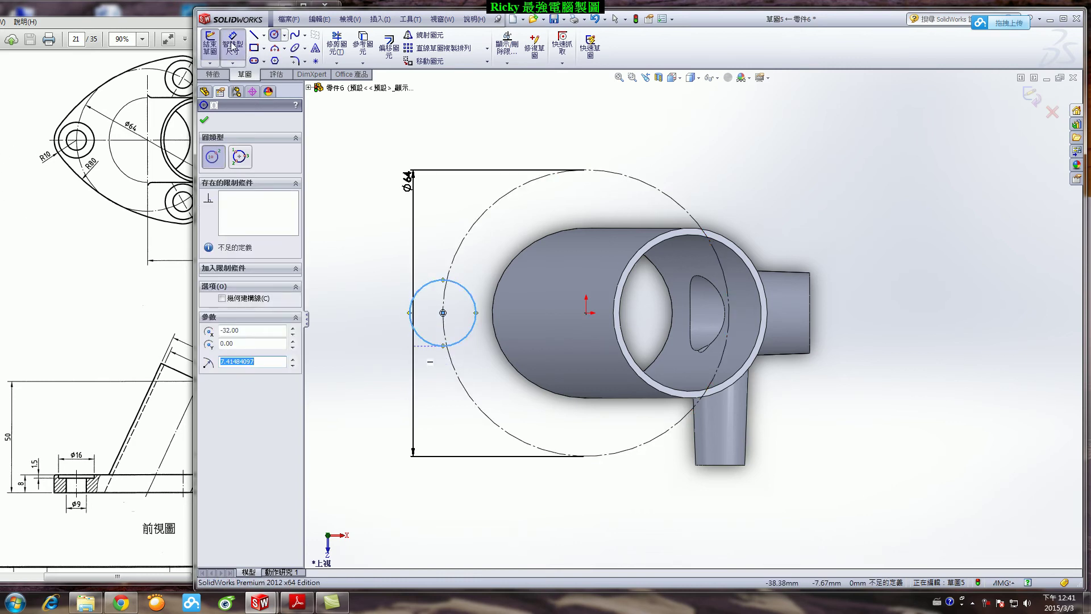
left_click(419, 336)
left_click(384, 356)
type("20")
key("Return")
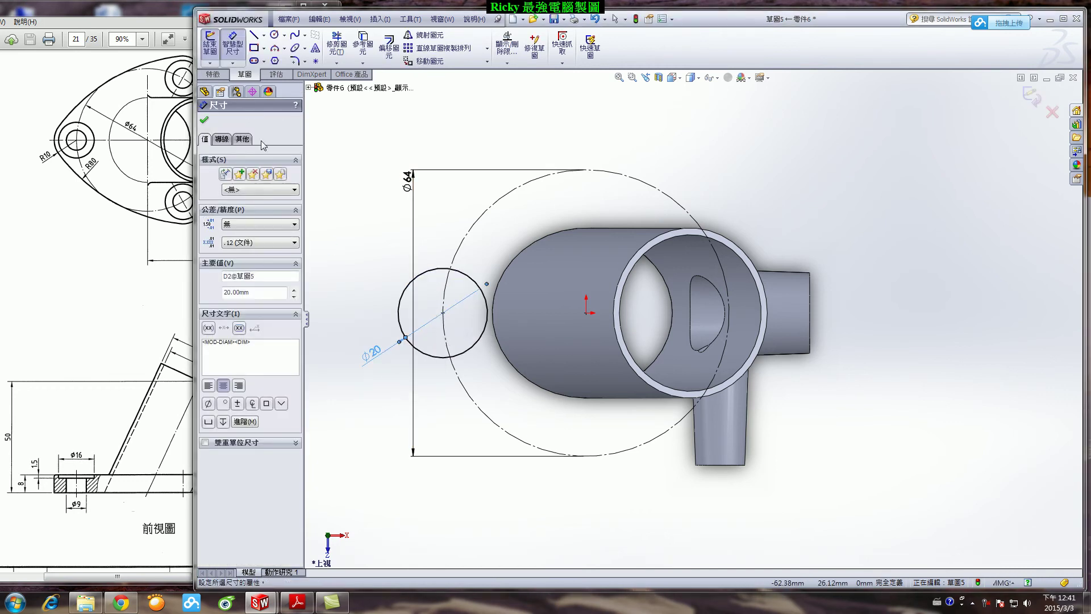
left_click(204, 120)
Step: Circular-pattern the Ø20 circle about the origin with 3 instances over 360°
left_click(487, 48)
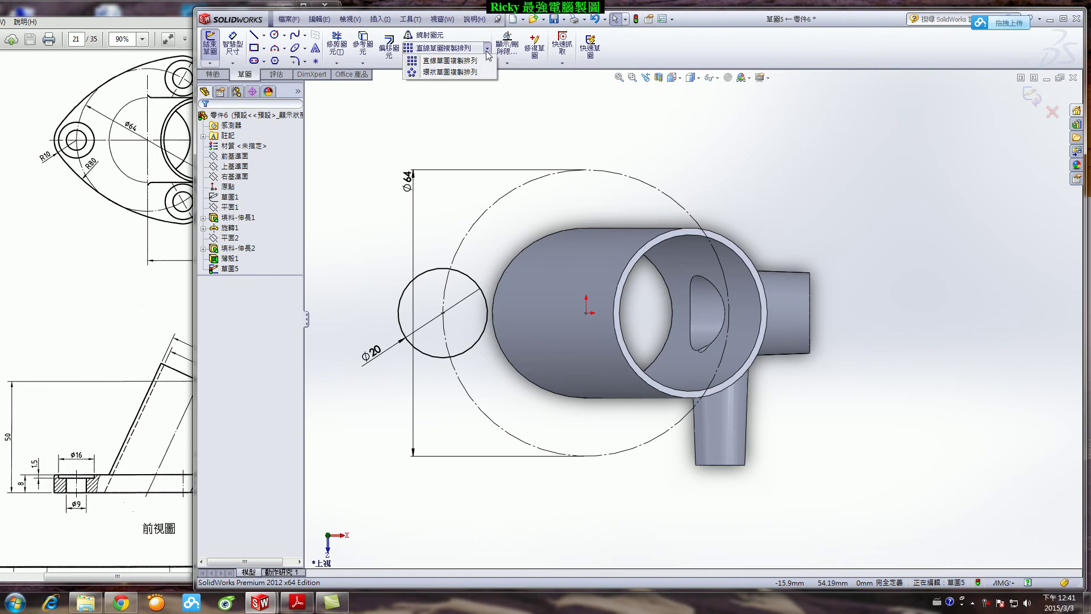
left_click(451, 72)
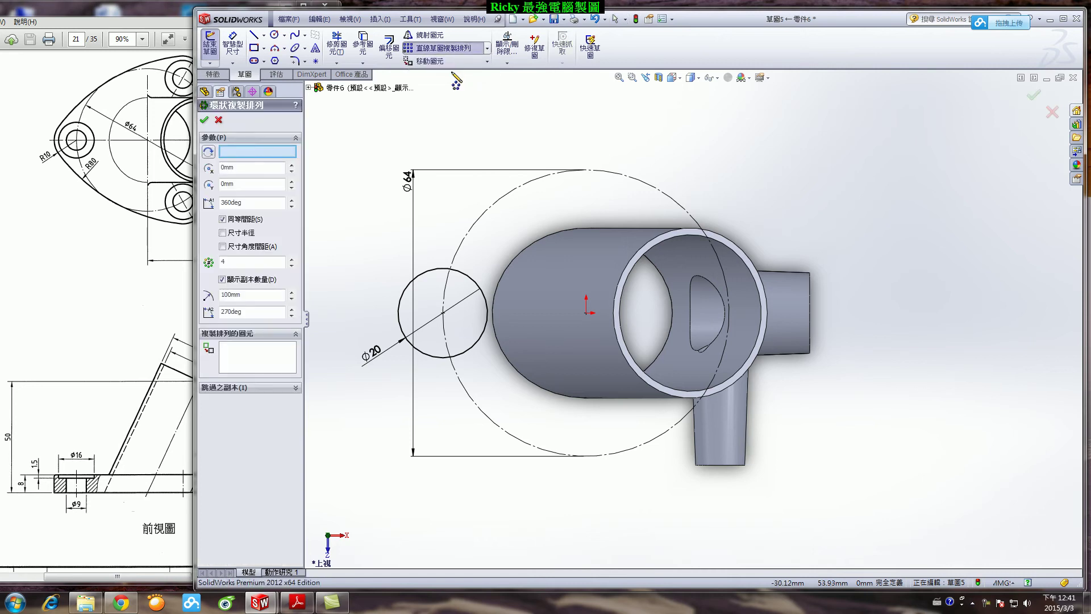
left_click(258, 154)
left_click(587, 313)
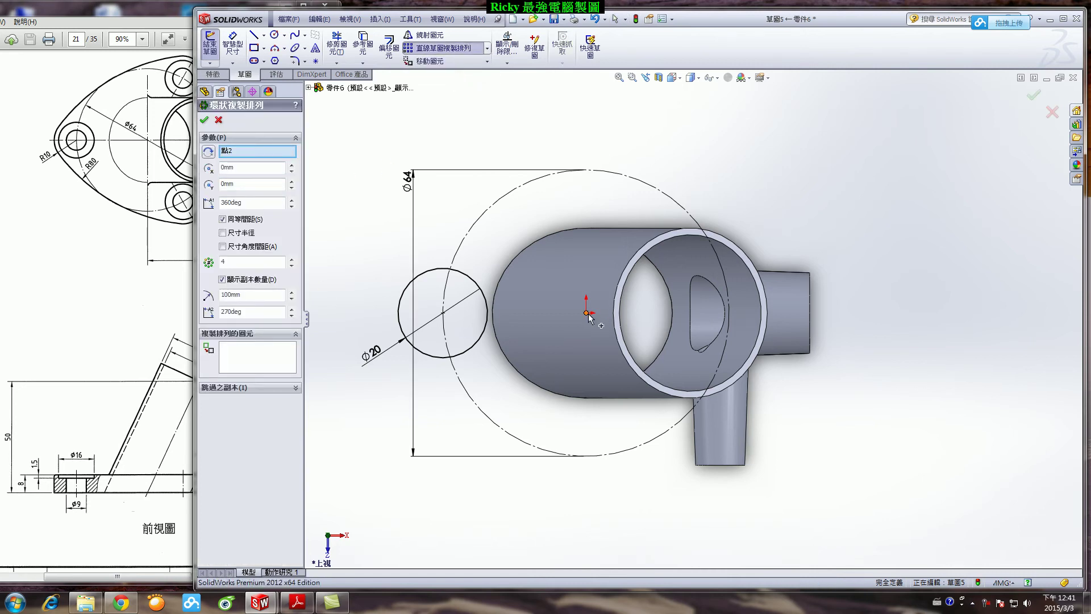
left_click(243, 367)
left_click(445, 273)
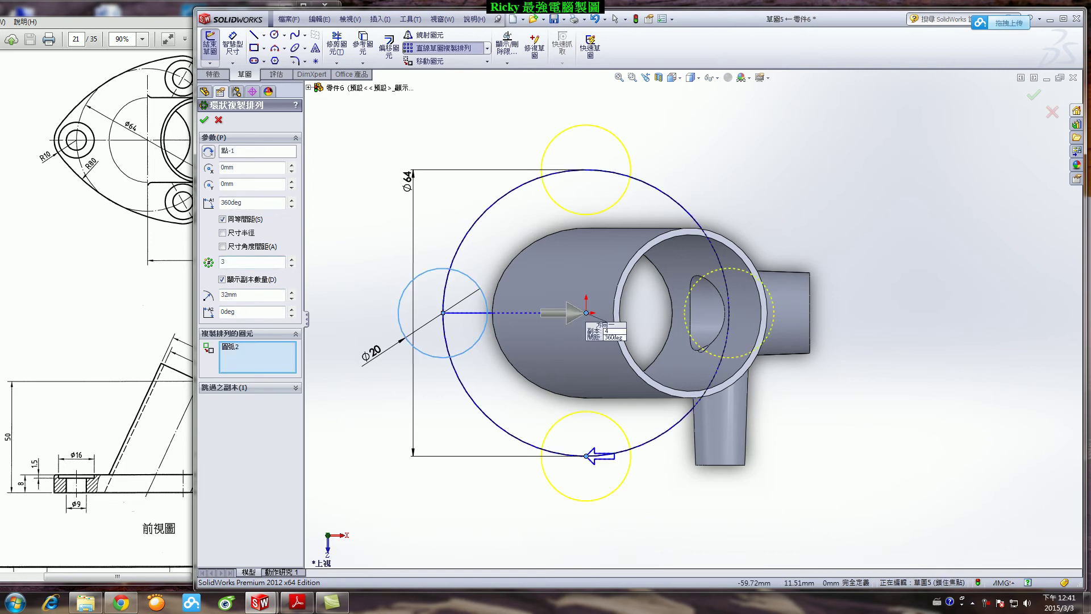
left_click(205, 120)
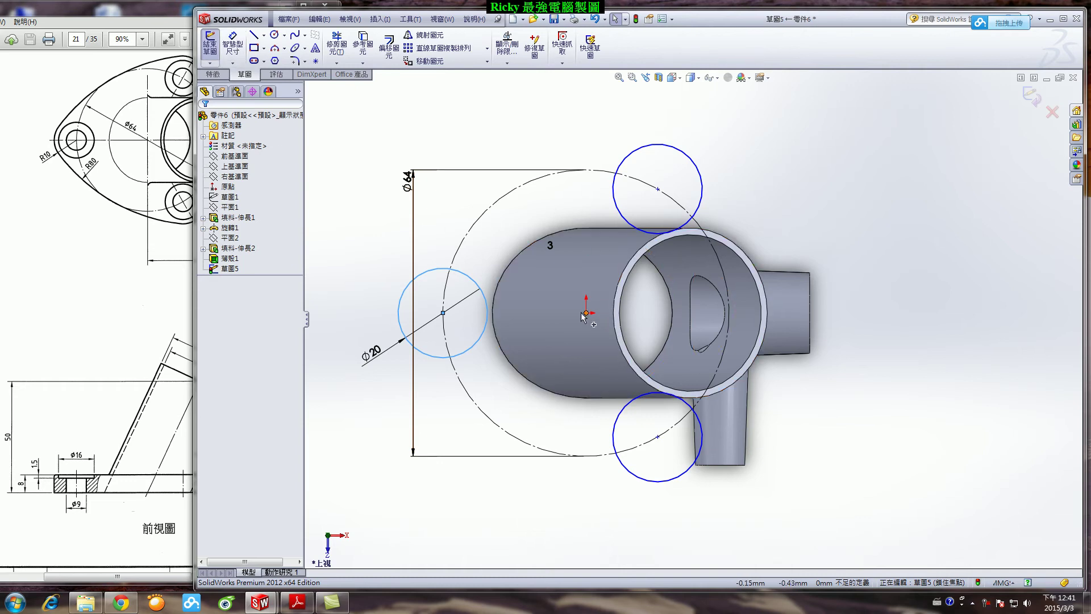
Step: Dimension the top circle's centre 32 mm from the origin and 120° from the bottom circle
left_click(232, 44)
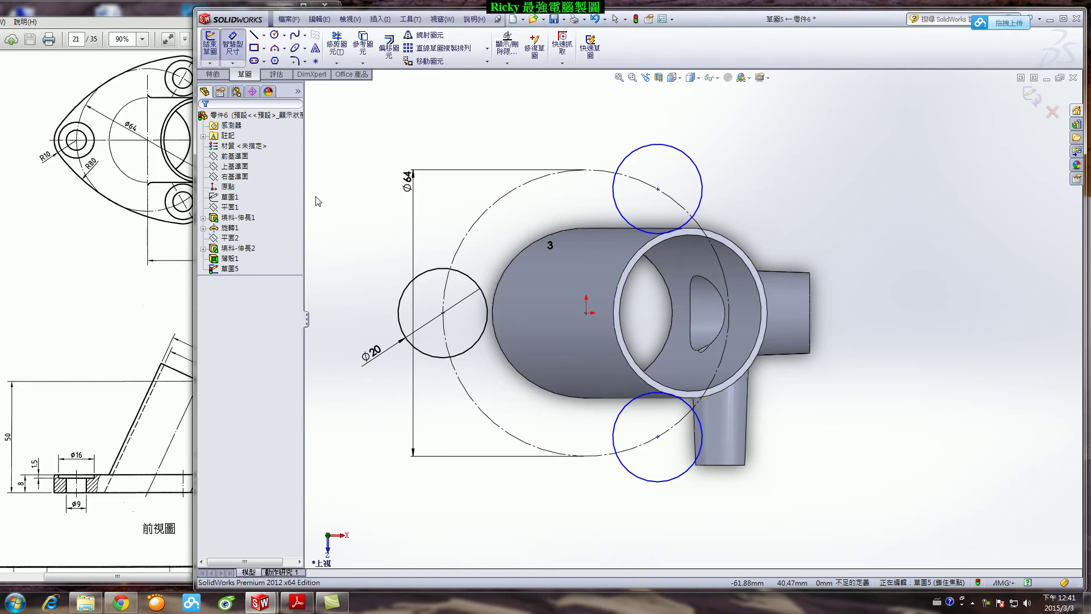
left_click(586, 313)
left_click(658, 189)
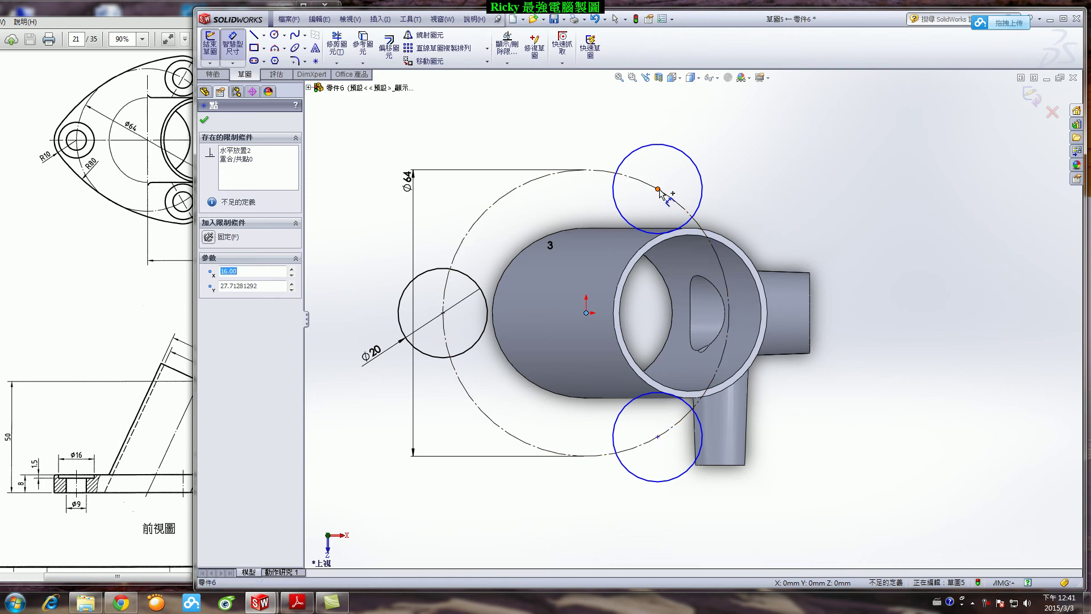
left_click(597, 239)
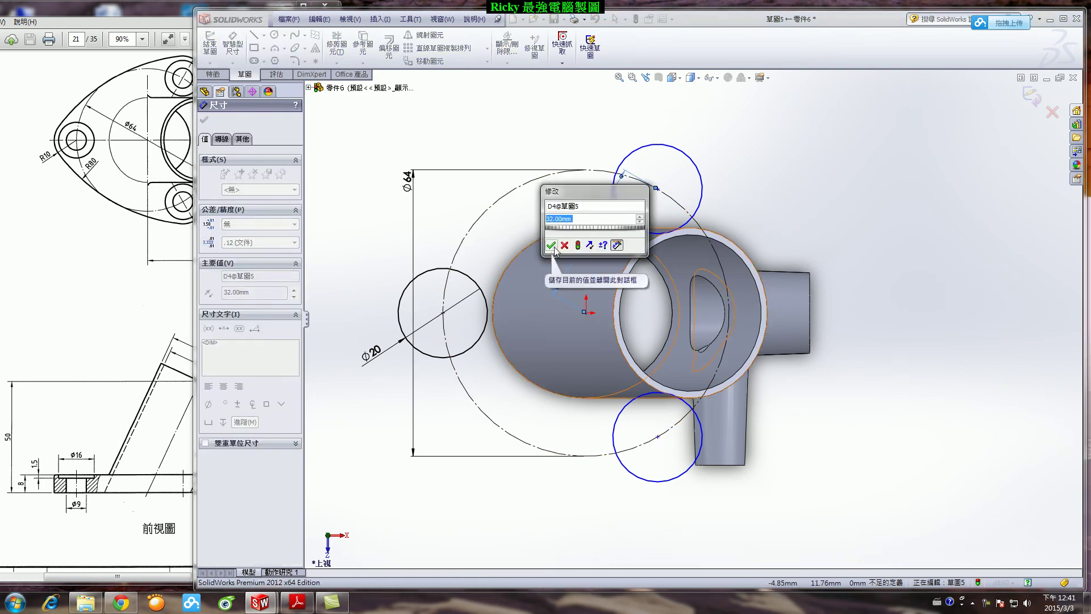
left_click(552, 246)
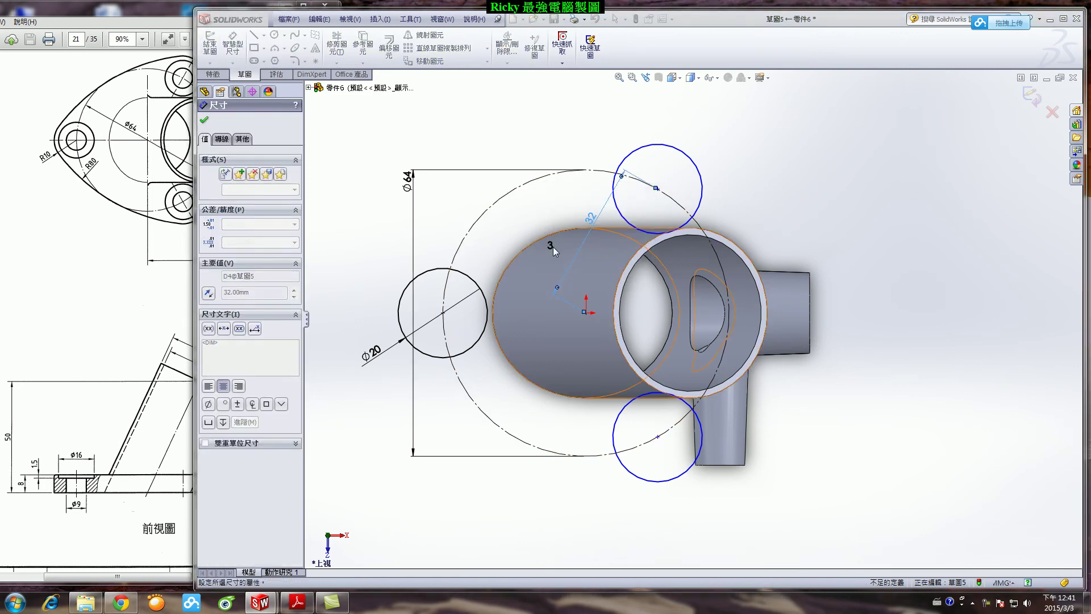
left_click(587, 313)
left_click(656, 188)
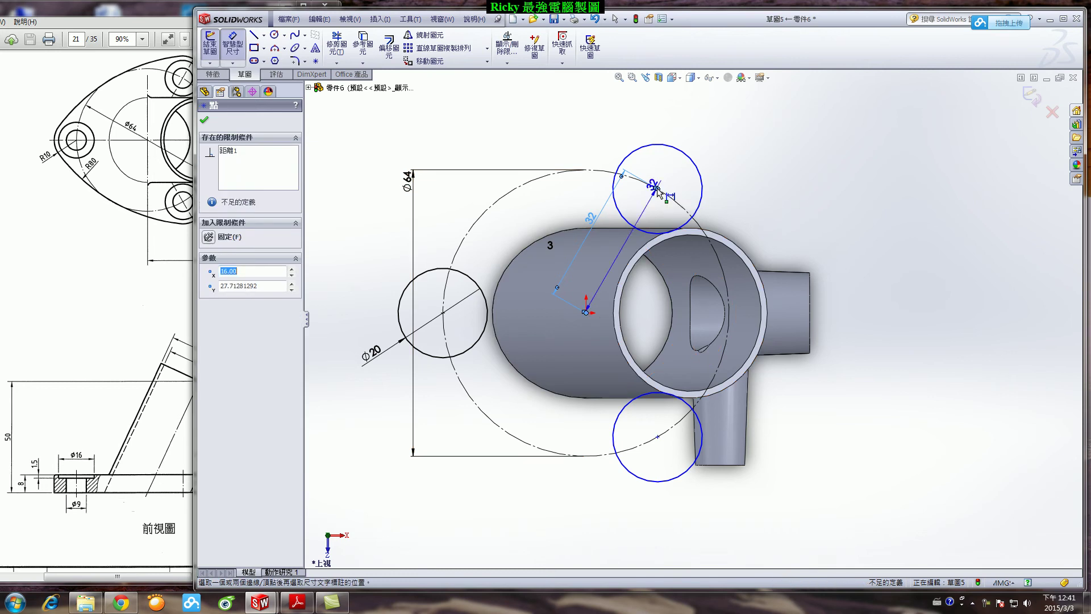
left_click(658, 436)
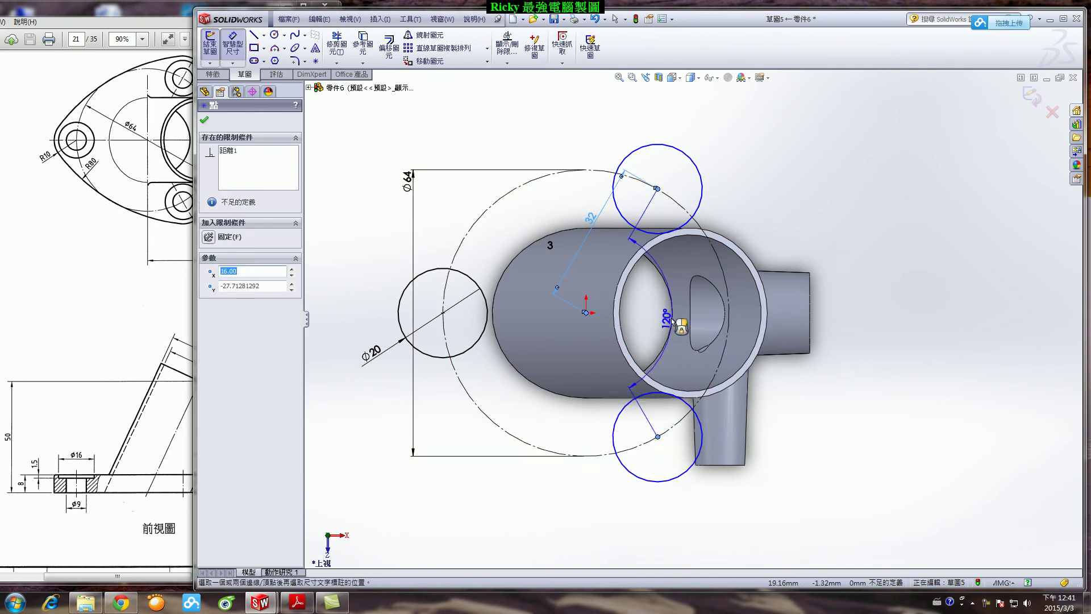
left_click(705, 310)
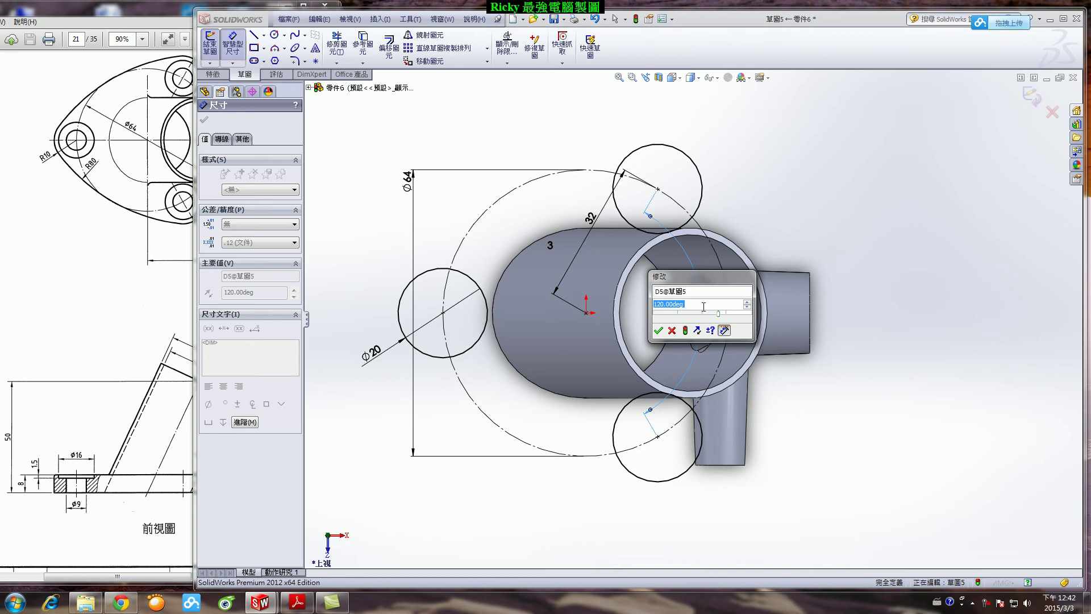
left_click(658, 330)
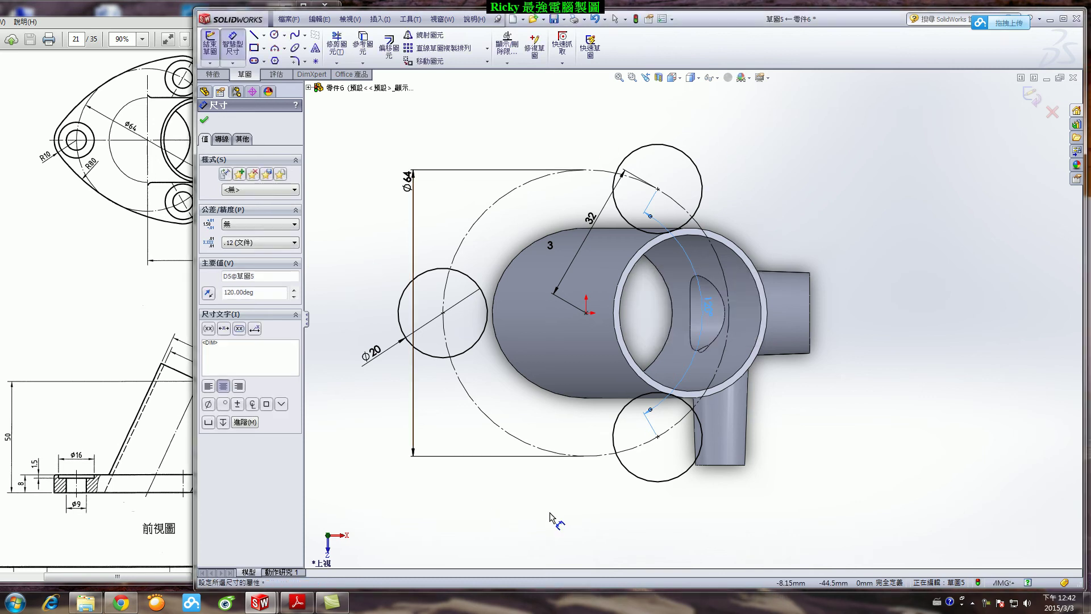
left_click(204, 122)
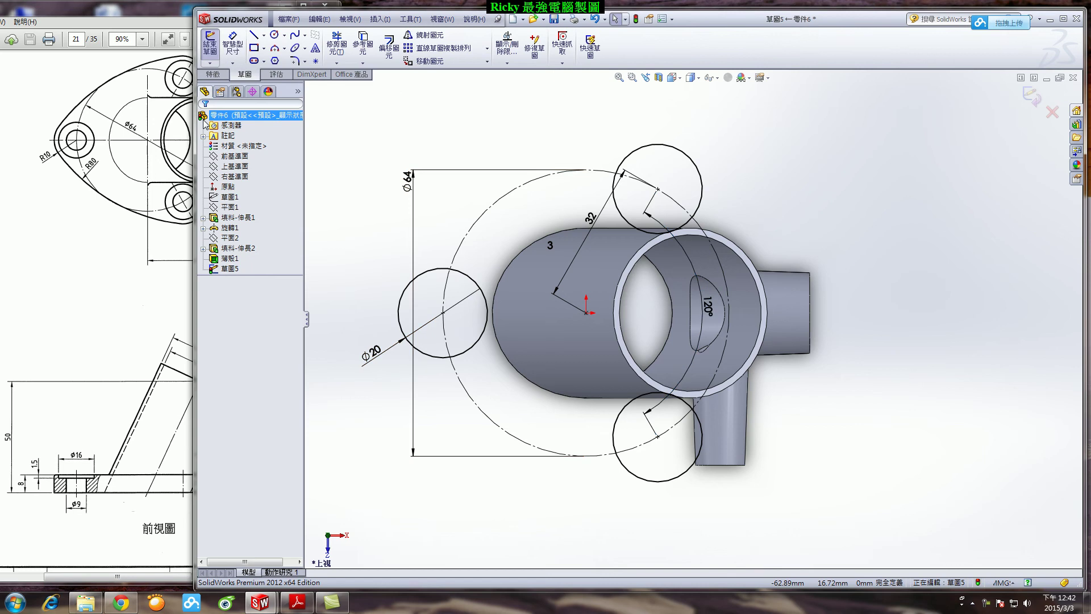
Step: Draw a large circle around the origin and make it tangent to the Ø20 circles
left_click(274, 35)
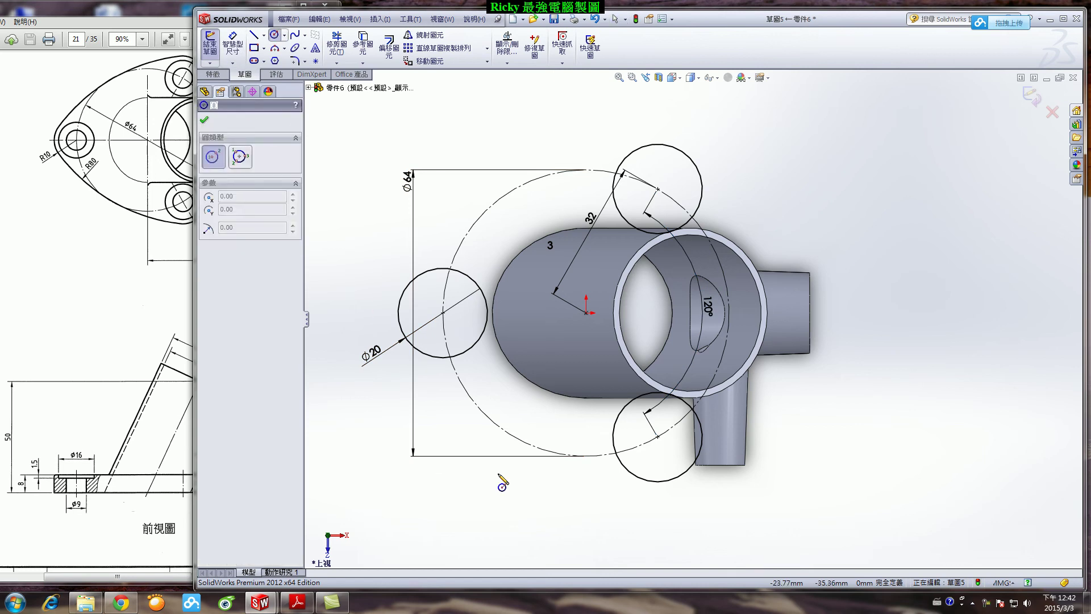
left_click(571, 325)
left_click(477, 475)
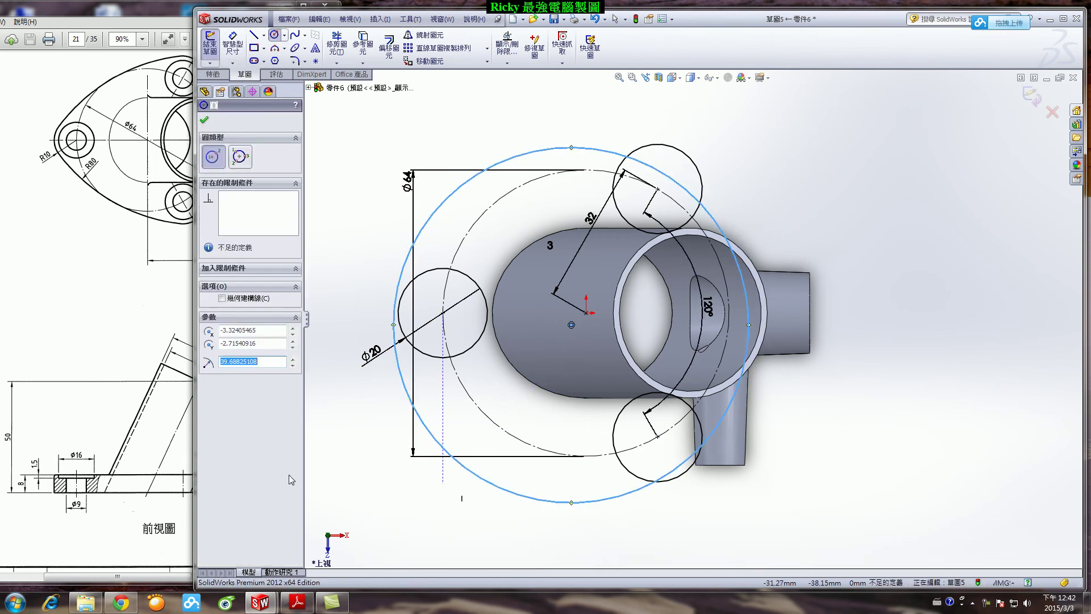
key("Escape")
left_click(440, 357)
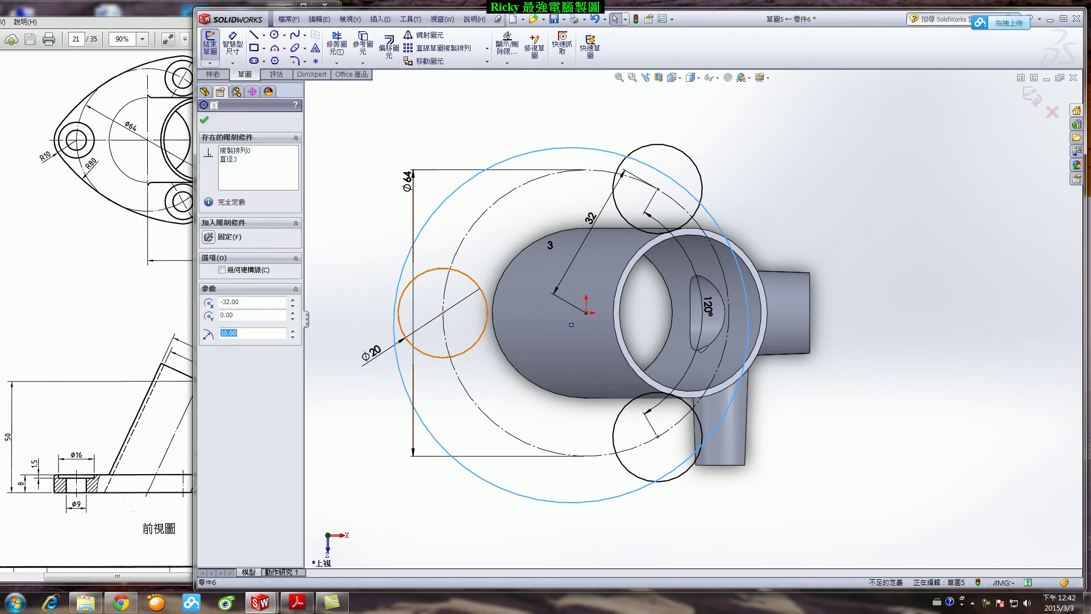
left_click(404, 382, "ctrl")
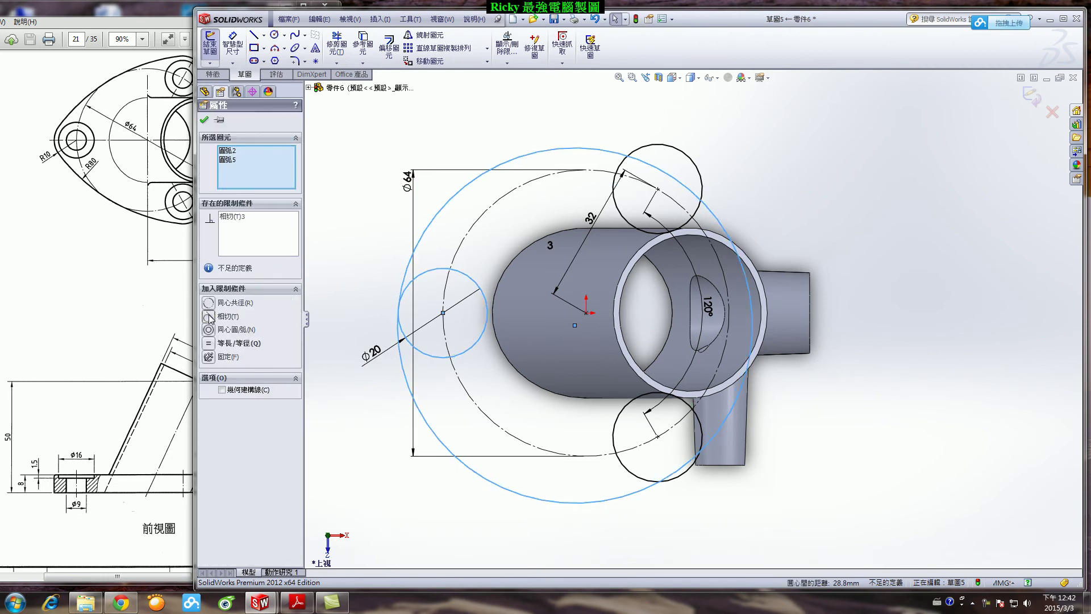
left_click(641, 480)
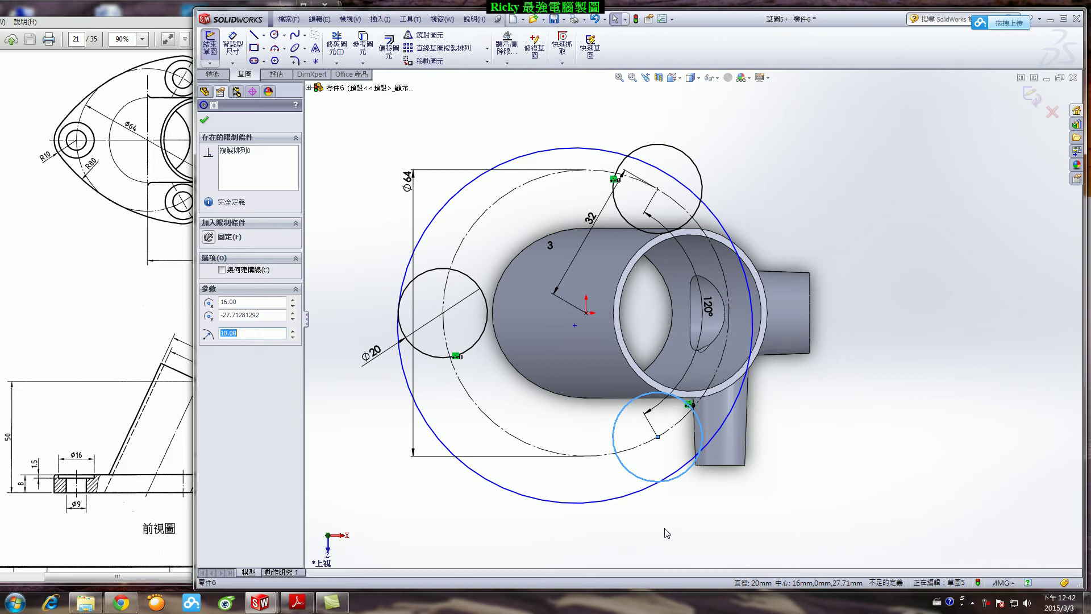
left_click(648, 500, "ctrl")
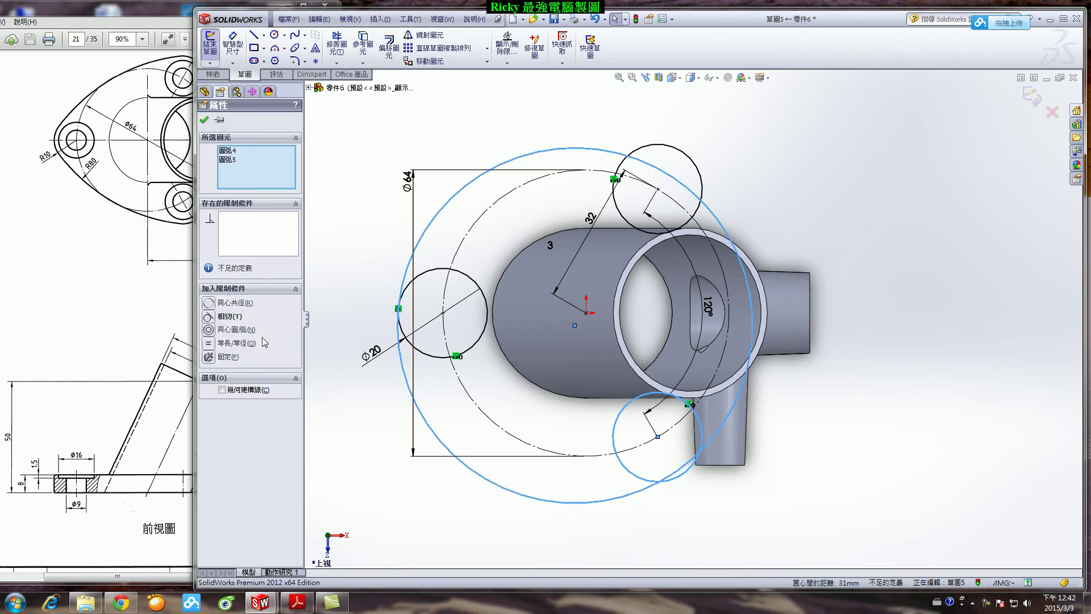
left_click(208, 316)
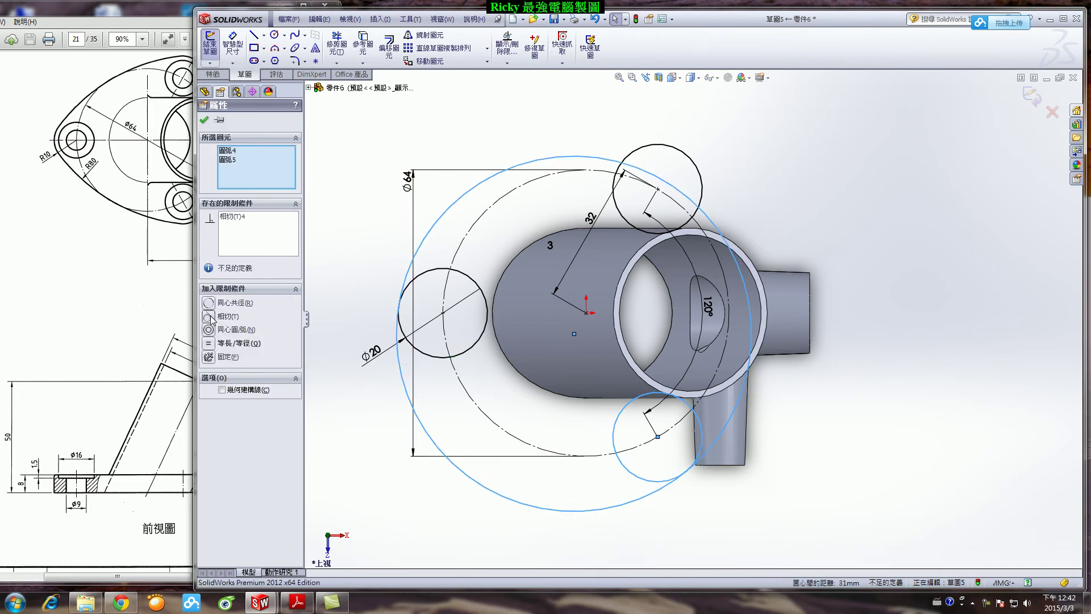
Step: Dimension the large circle's diameter to 160
left_click(232, 39)
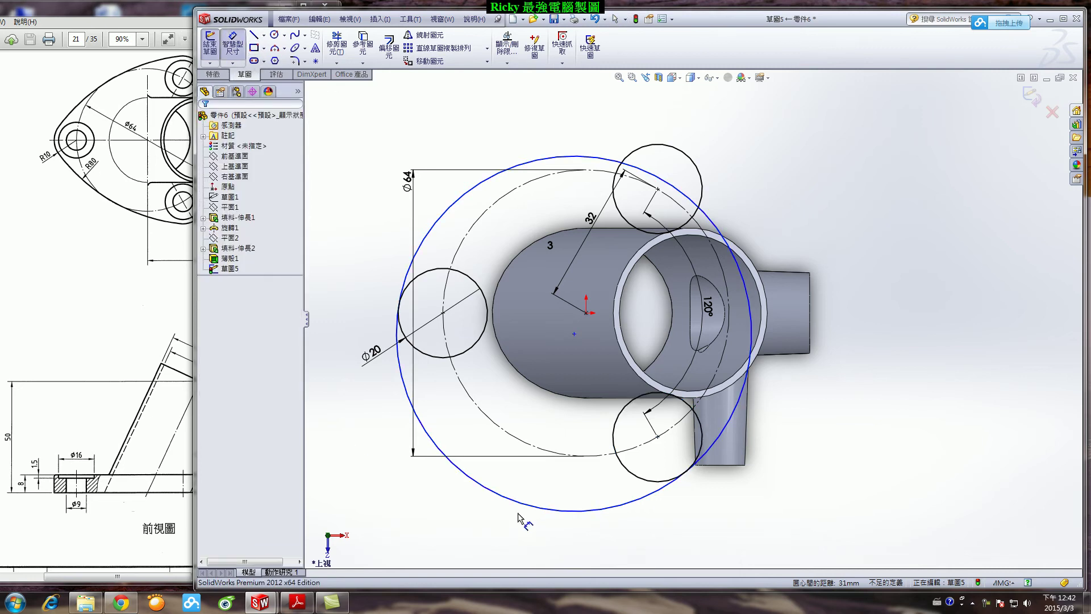
left_click(490, 490)
left_click(441, 500)
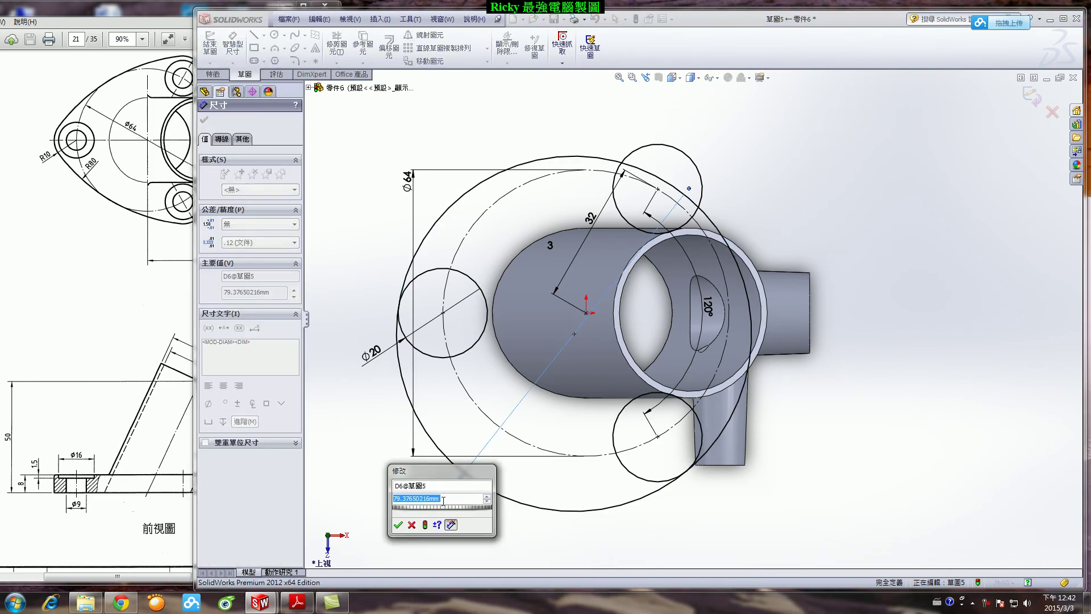
type("160")
key("Return")
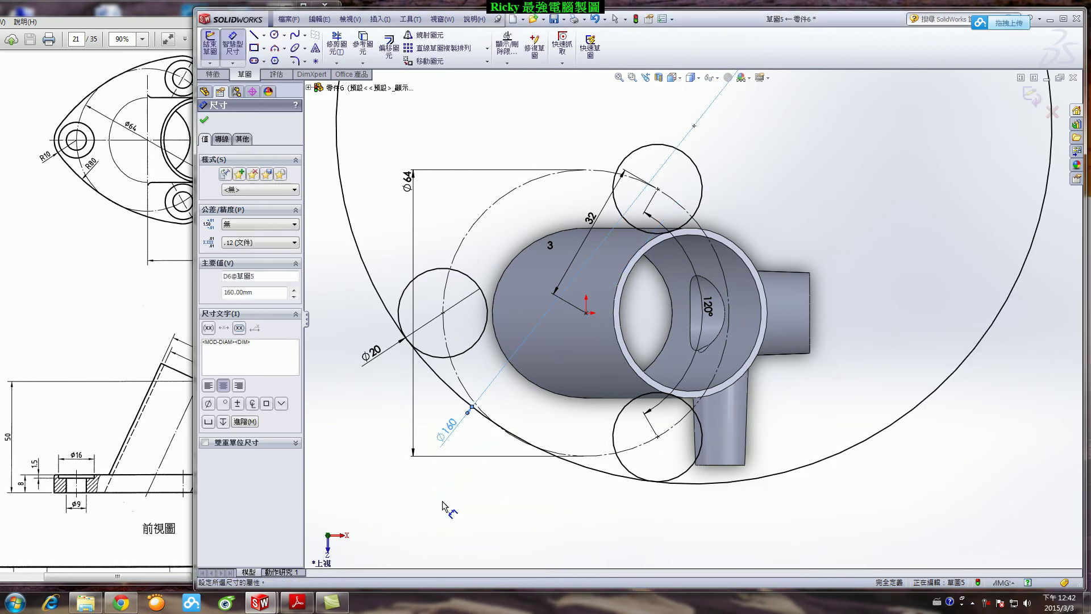
left_click(204, 120)
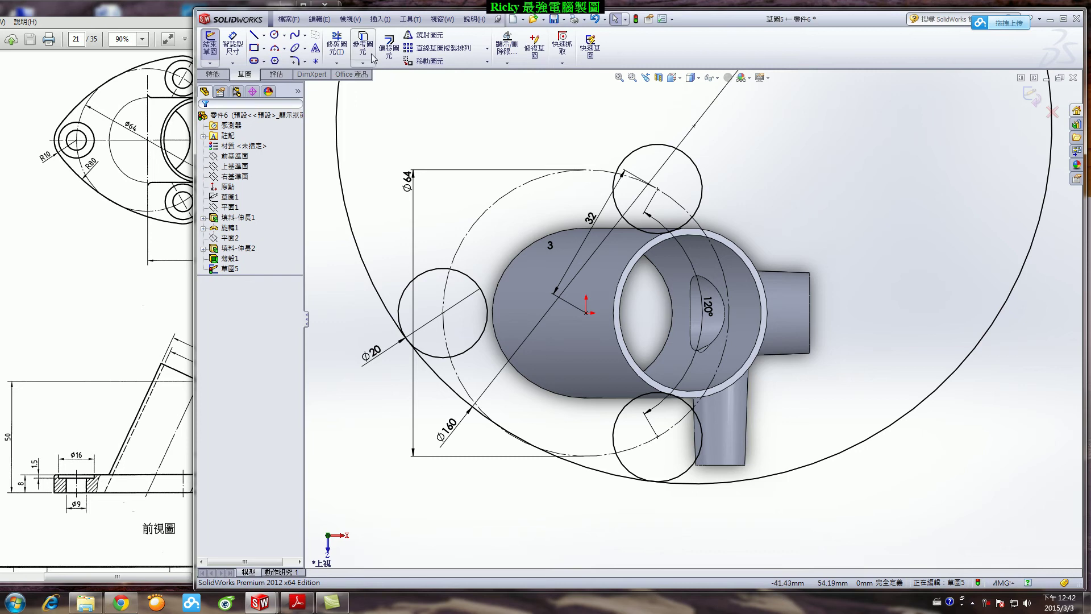
Step: Trim the Ø160 circle to its lower-left arc, then choose Circular Sketch Pattern
left_click(337, 42)
left_click_drag(344, 254, 553, 536)
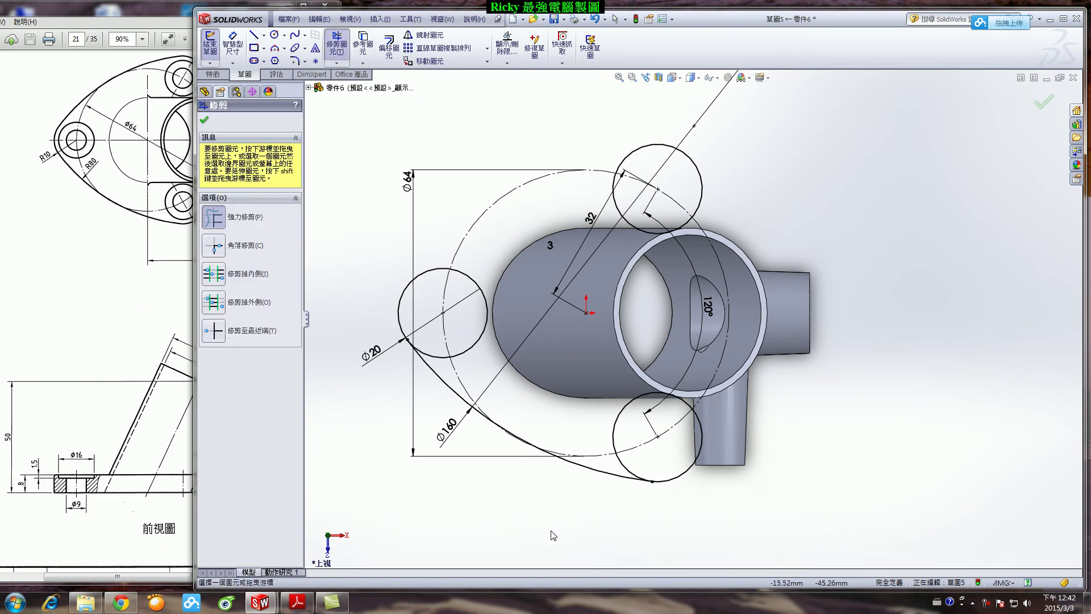
key("Escape")
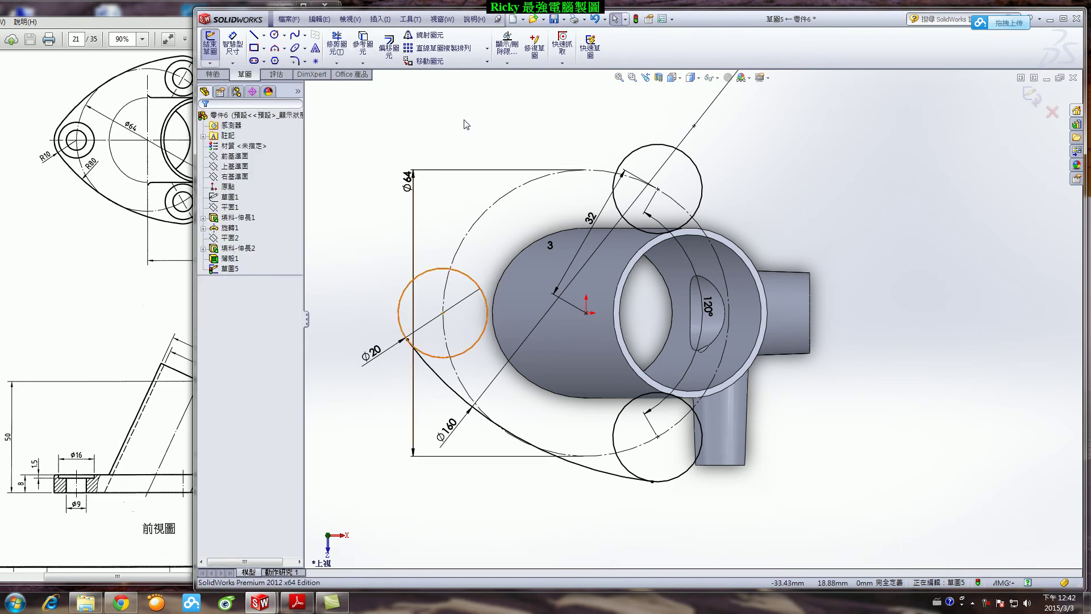
left_click(487, 49)
left_click(443, 73)
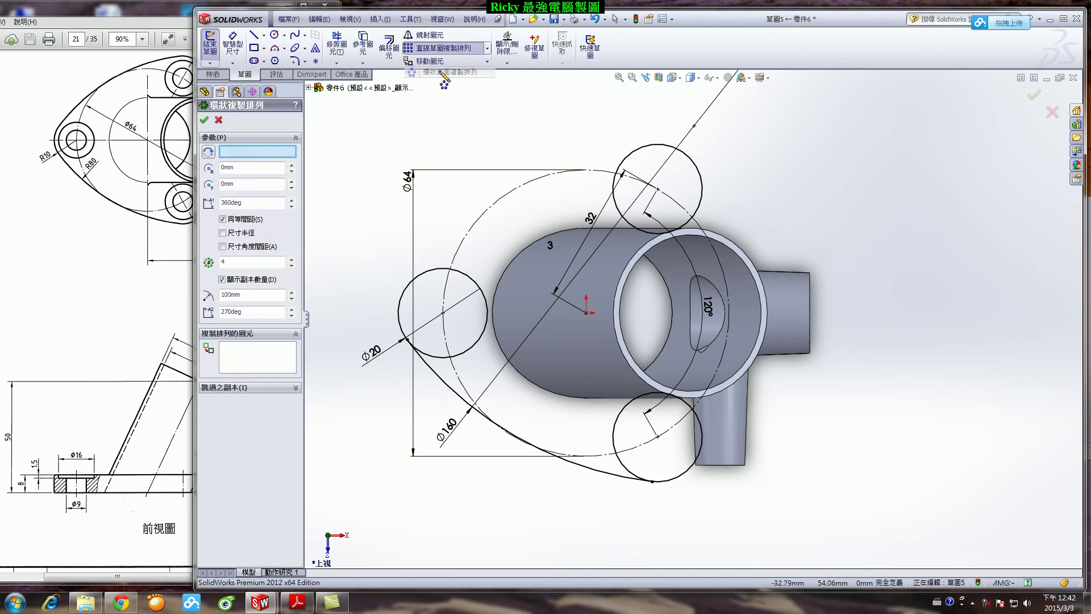
Step: Circular-pattern the Ø160 arc about the sketch origin with 3 instances
left_click(586, 313)
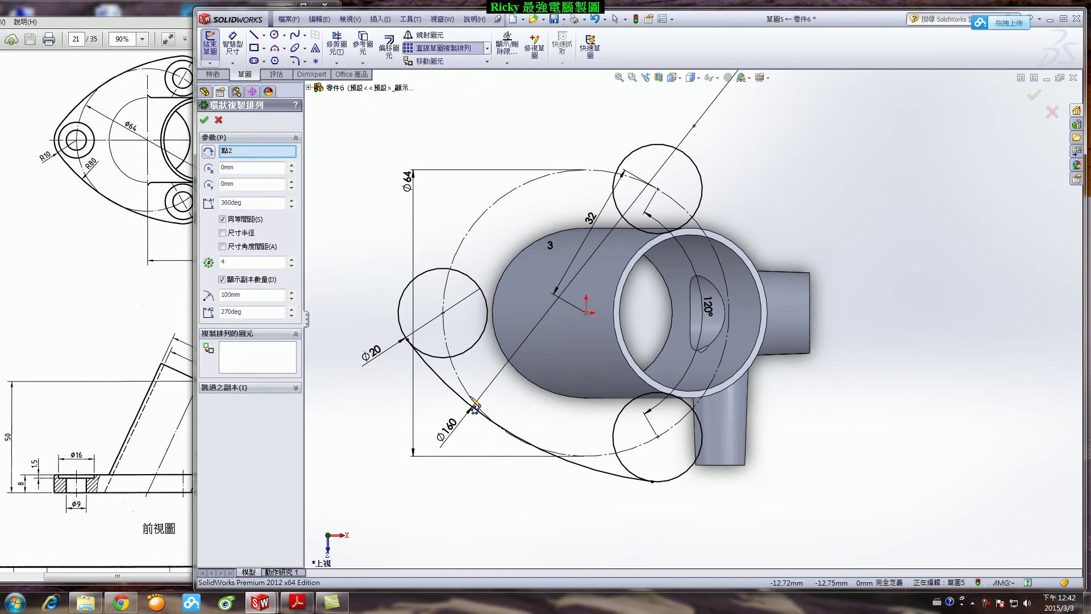
left_click(248, 366)
left_click(450, 395)
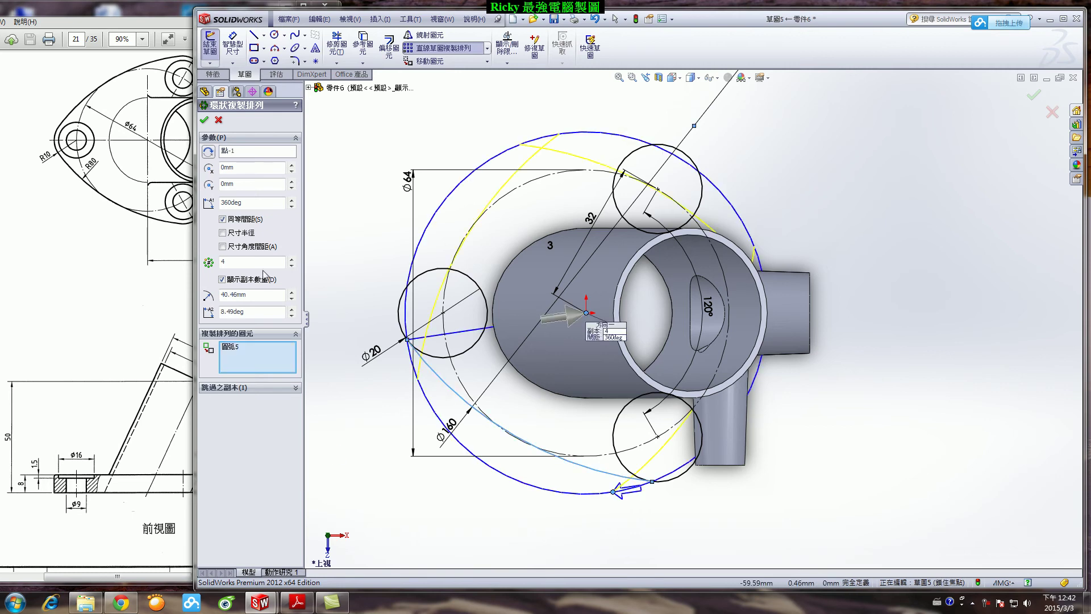
type("3")
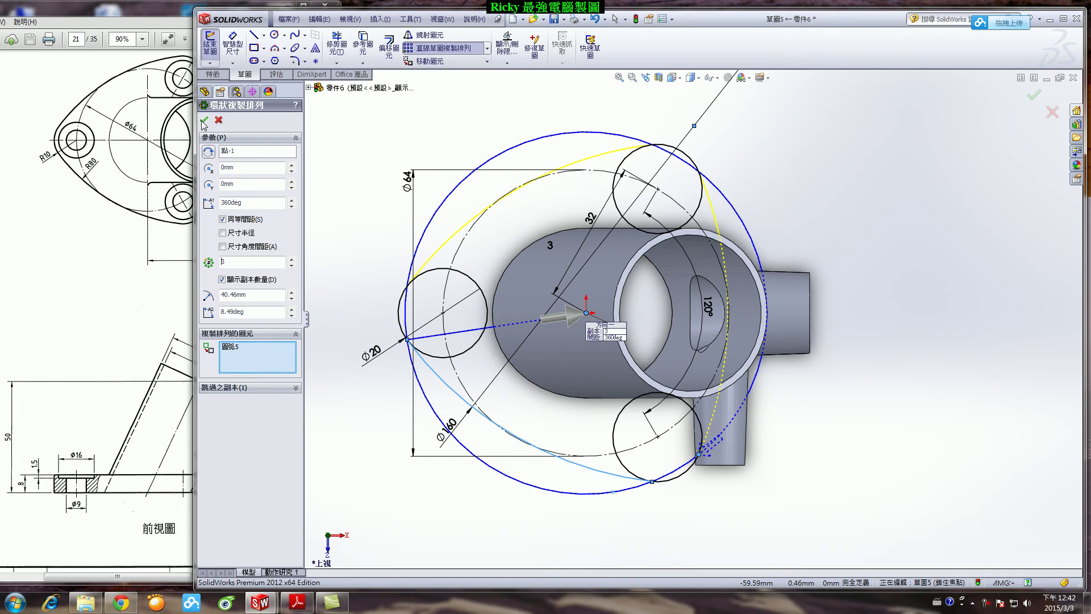
left_click(204, 120)
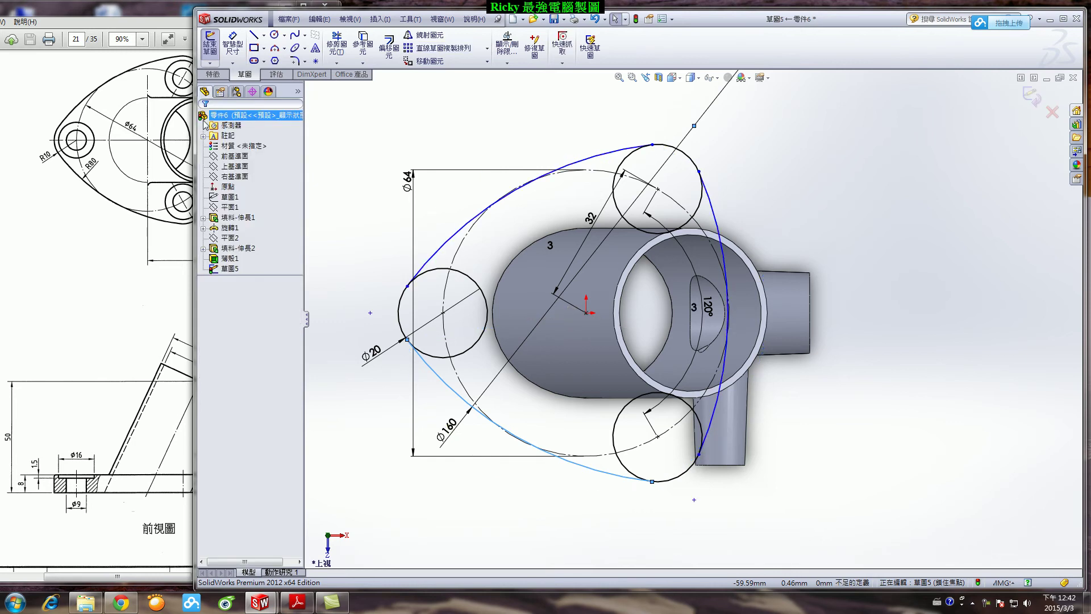
Step: Power-trim the inner arcs of the left, upper and lower Ø20 circles, then exit Sketch5
left_click(337, 46)
scroll(440, 287, "down", 1)
mouse_move(500, 254)
left_mouse_down()
mouse_move(490, 302)
mouse_move(432, 244)
mouse_move(414, 397)
mouse_move(445, 429)
left_mouse_up()
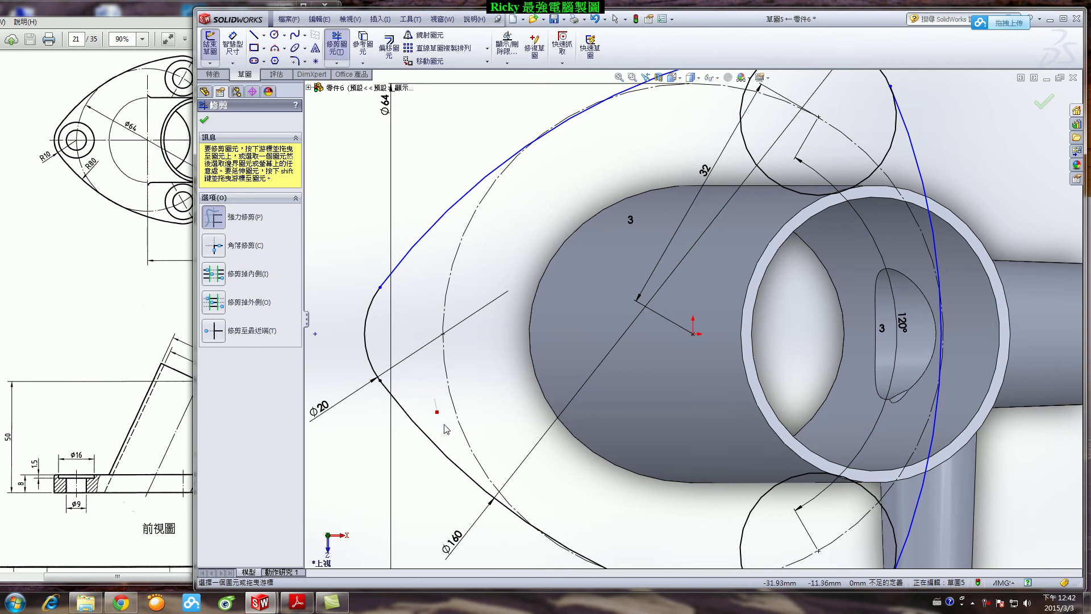
scroll(712, 199, "up", 4)
scroll(644, 235, "down", 5)
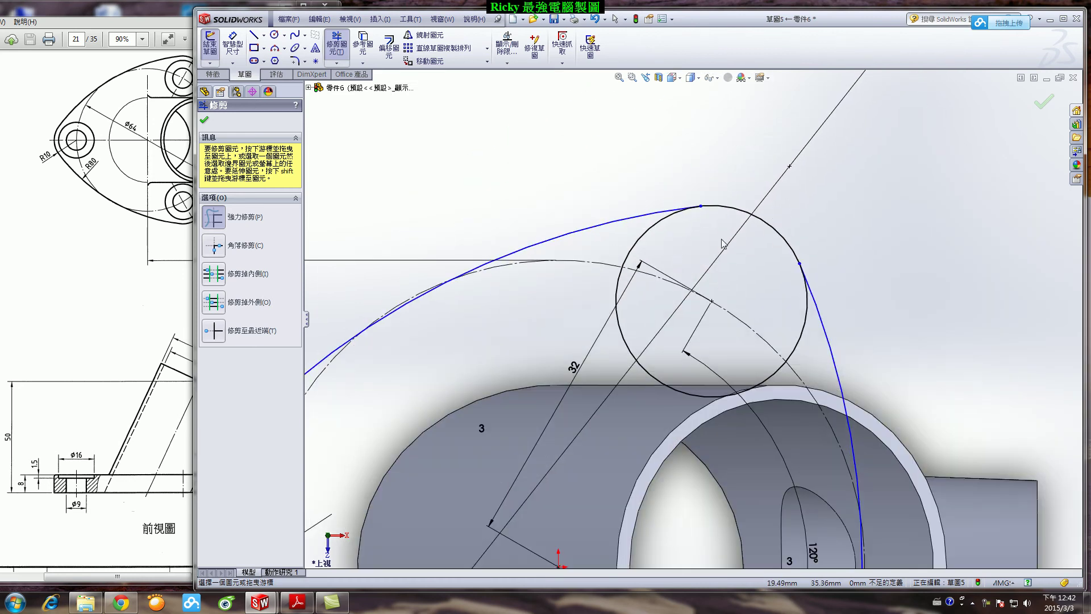
mouse_move(644, 235)
left_mouse_down()
mouse_move(644, 309)
mouse_move(620, 335)
mouse_move(685, 364)
left_mouse_up()
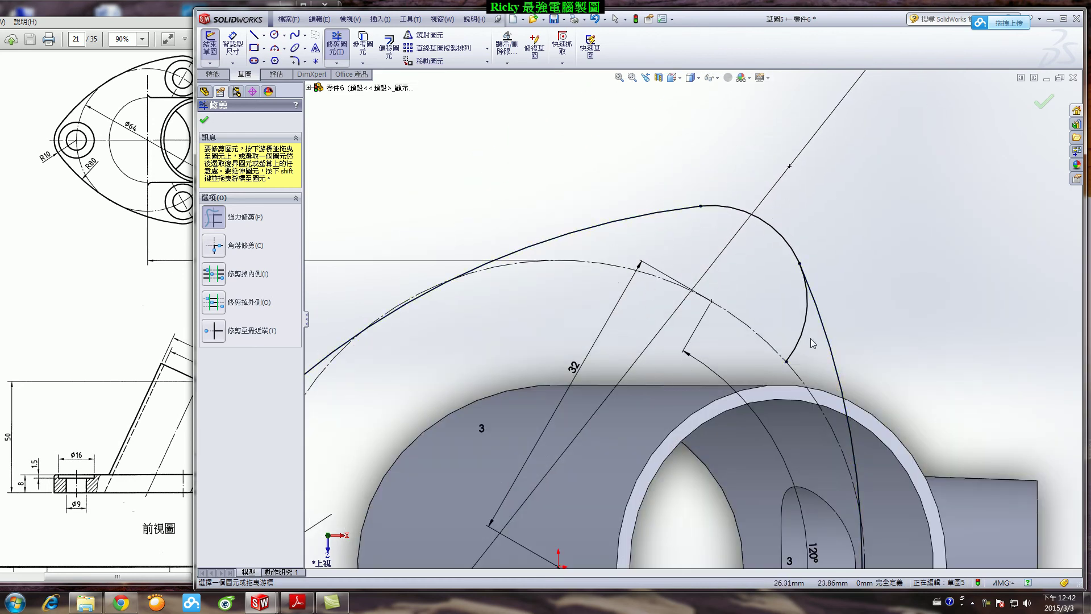
scroll(666, 256, "up", 4)
scroll(627, 329, "down", 6)
mouse_move(617, 304)
left_mouse_down()
mouse_move(579, 290)
mouse_move(669, 369)
mouse_move(595, 380)
mouse_move(714, 323)
left_mouse_up()
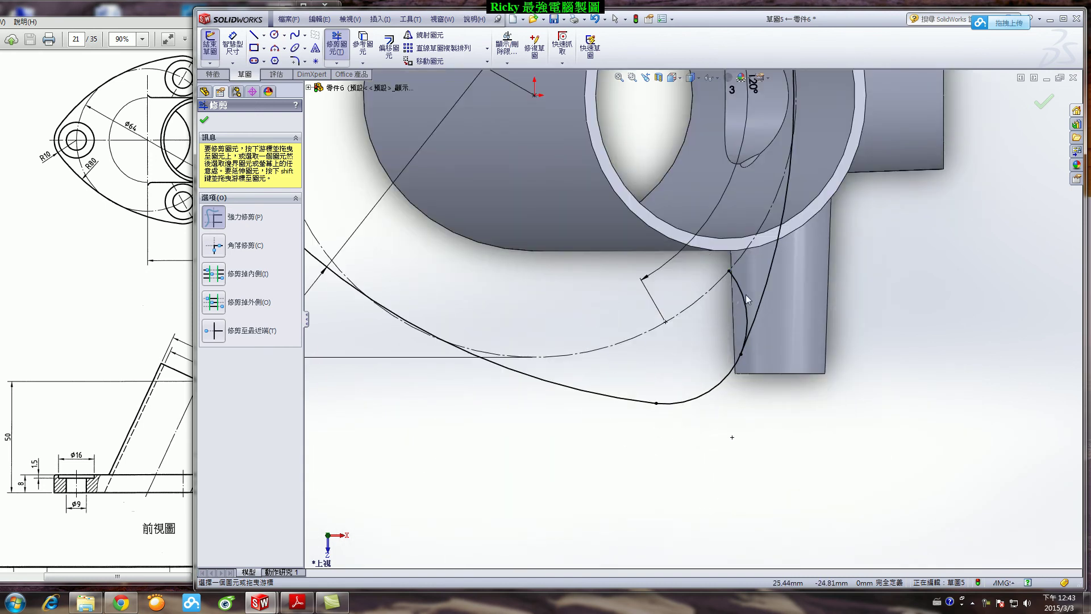
scroll(627, 377, "up", 3)
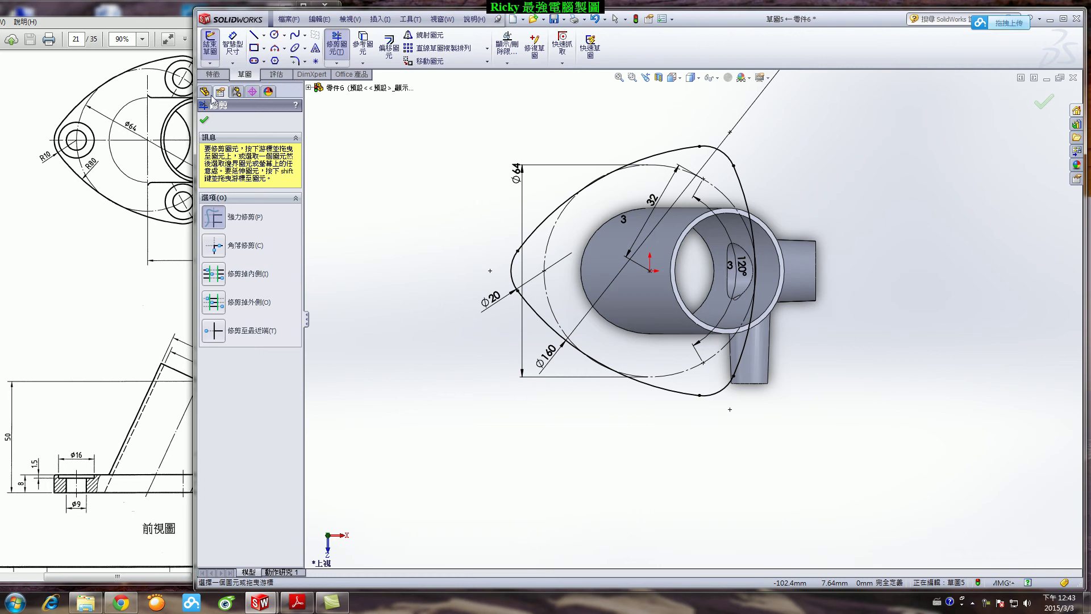
key("Escape")
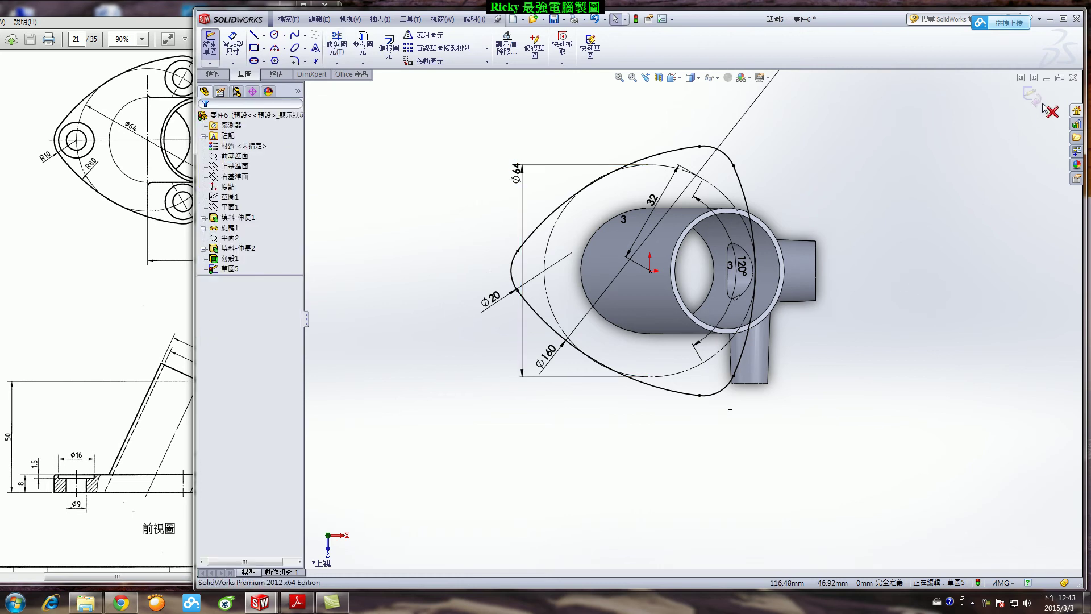
left_click(1031, 95)
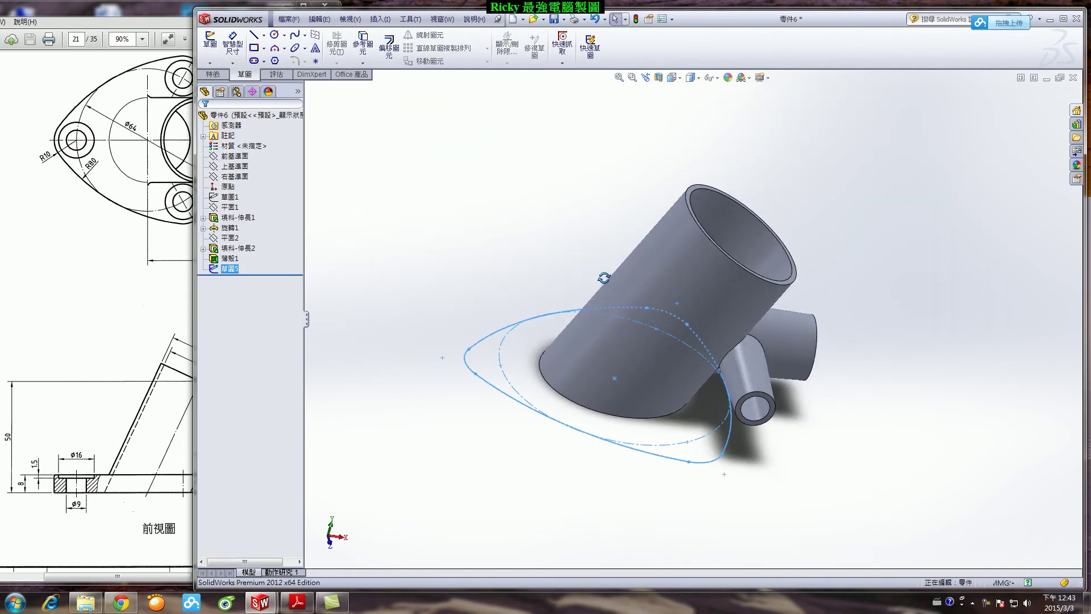
Step: Extrude the rounded-triangle outline 8 mm blind into the flange Boss-Extrude3
left_click(213, 75)
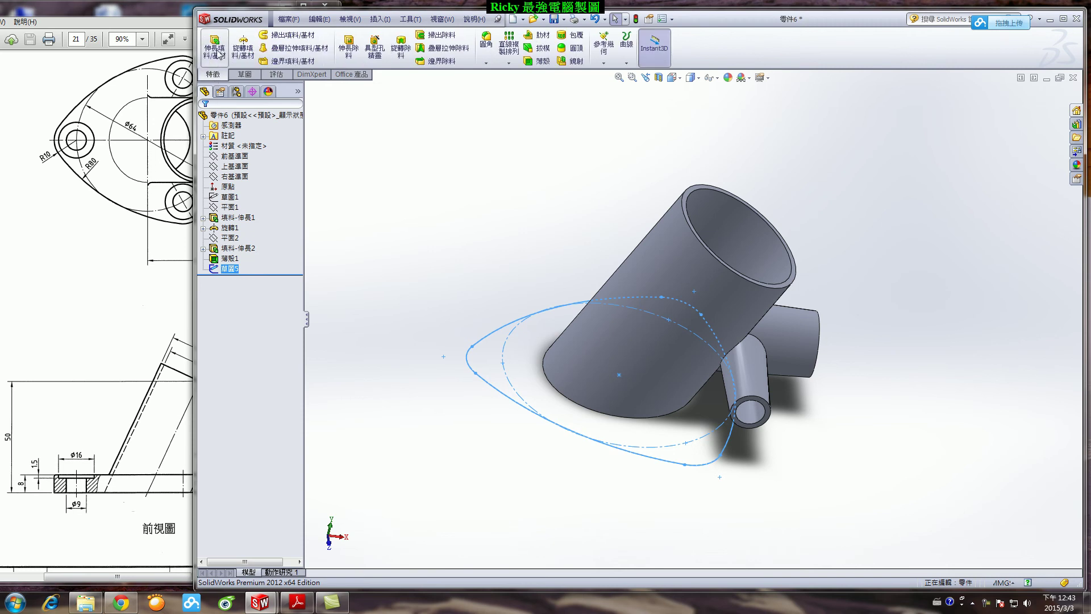
left_click(215, 50)
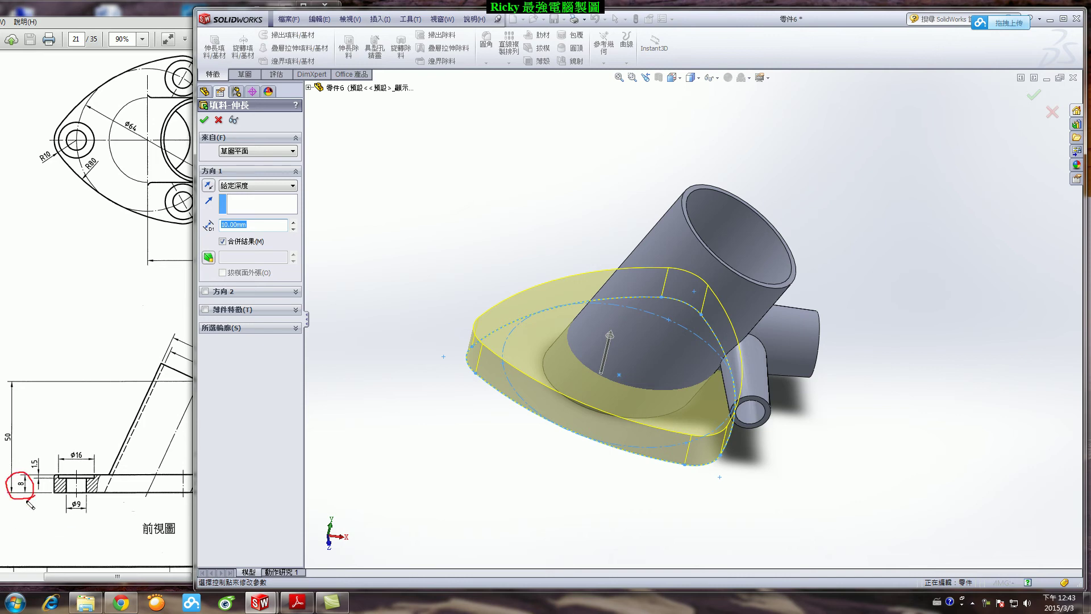
left_click(67, 529)
key("Return")
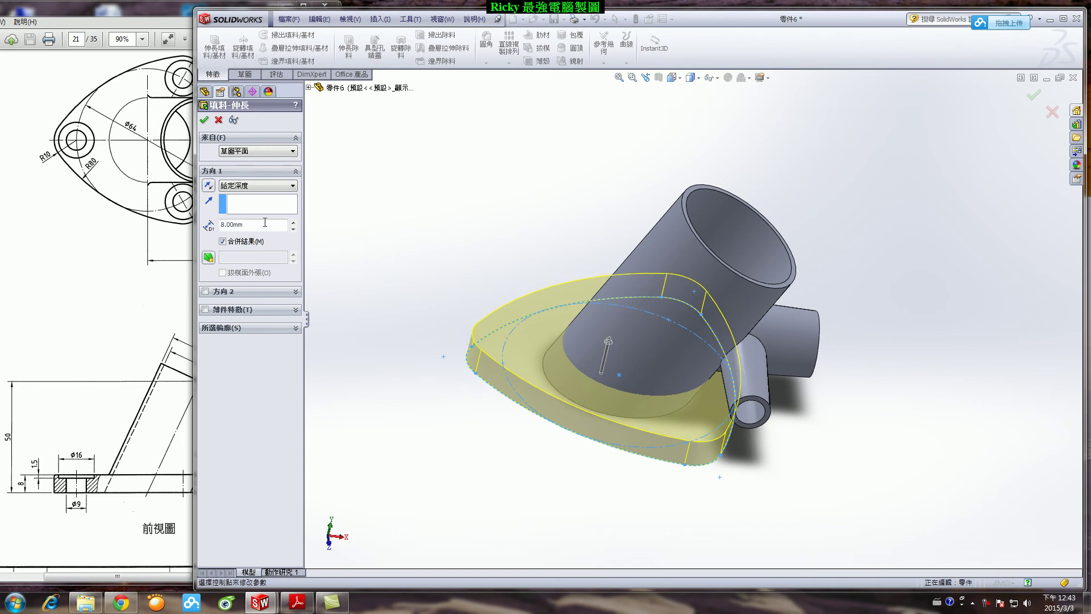
left_click(205, 120)
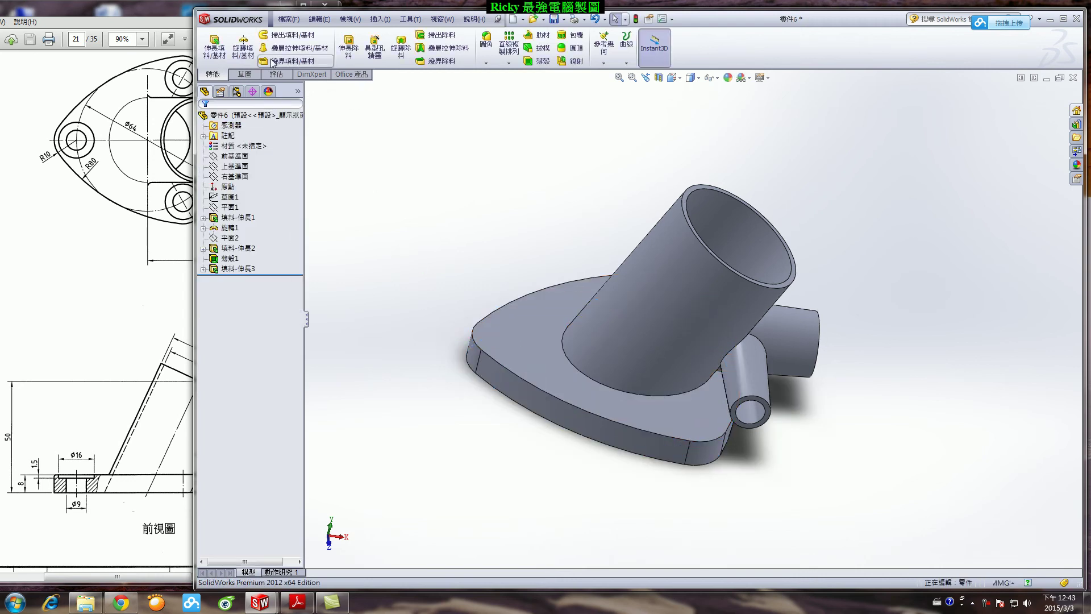
Step: Sketch a circle on the flange's left lobe top face and dimension it Ø16
left_click(348, 46)
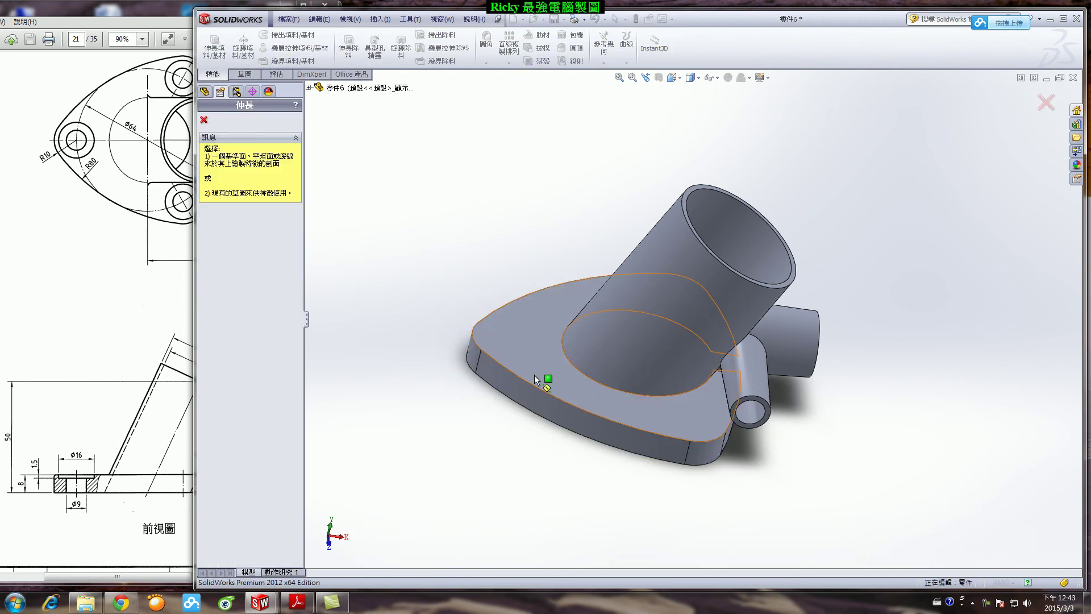
left_click(531, 344)
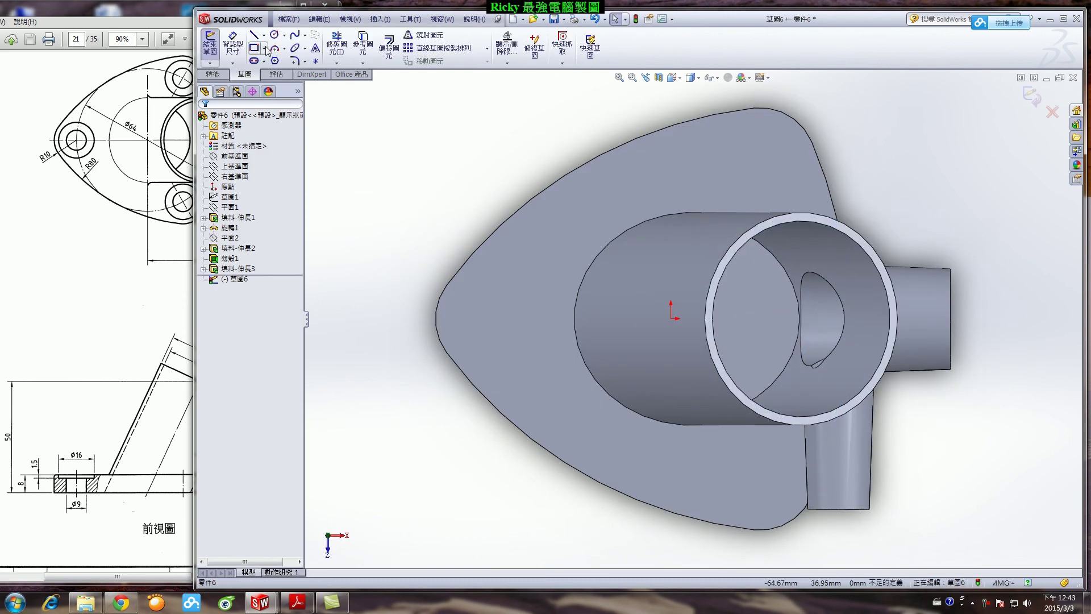
left_click(275, 35)
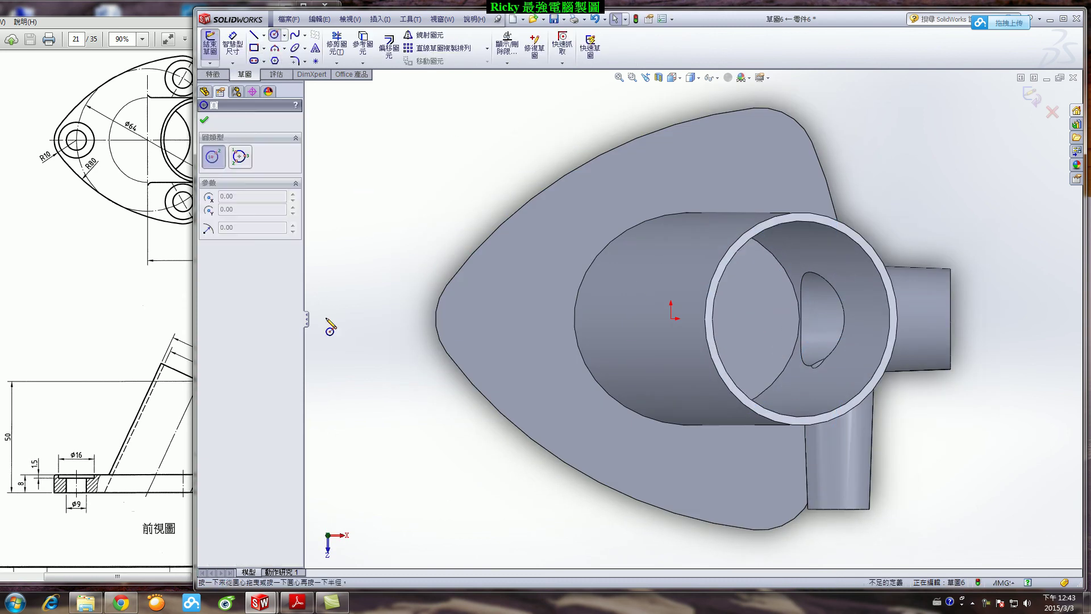
left_click(492, 319)
left_click(509, 359)
left_click(232, 42)
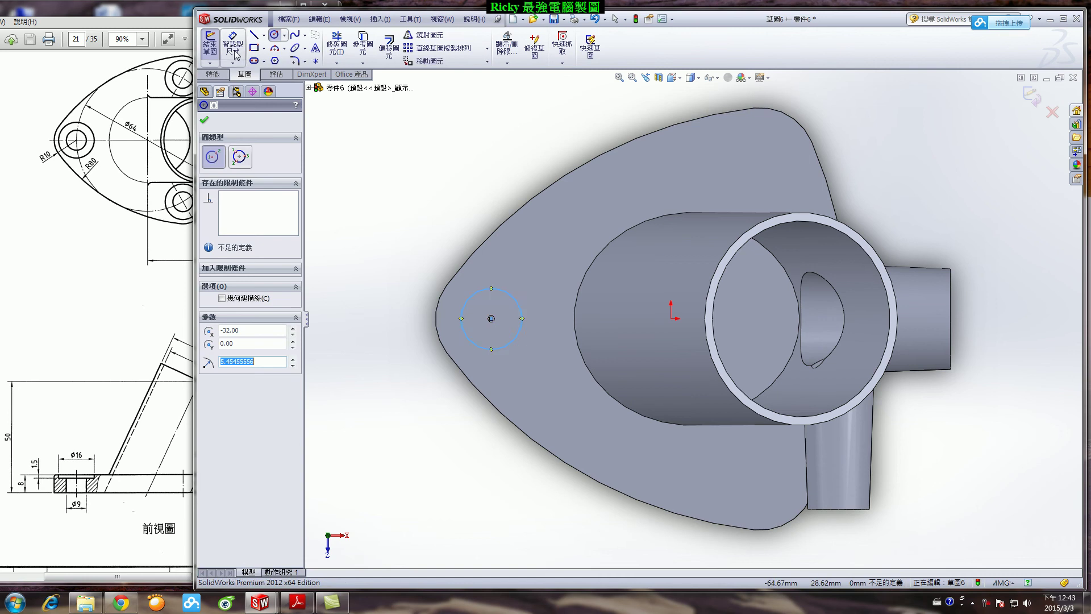
left_click(505, 293)
left_click(429, 232)
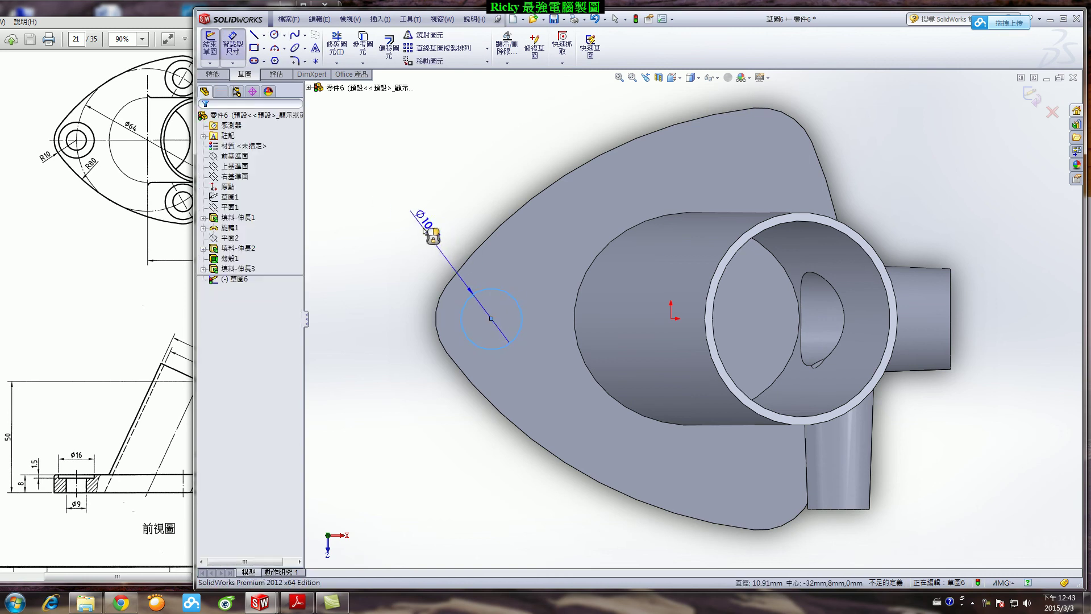
type("16")
key("Return")
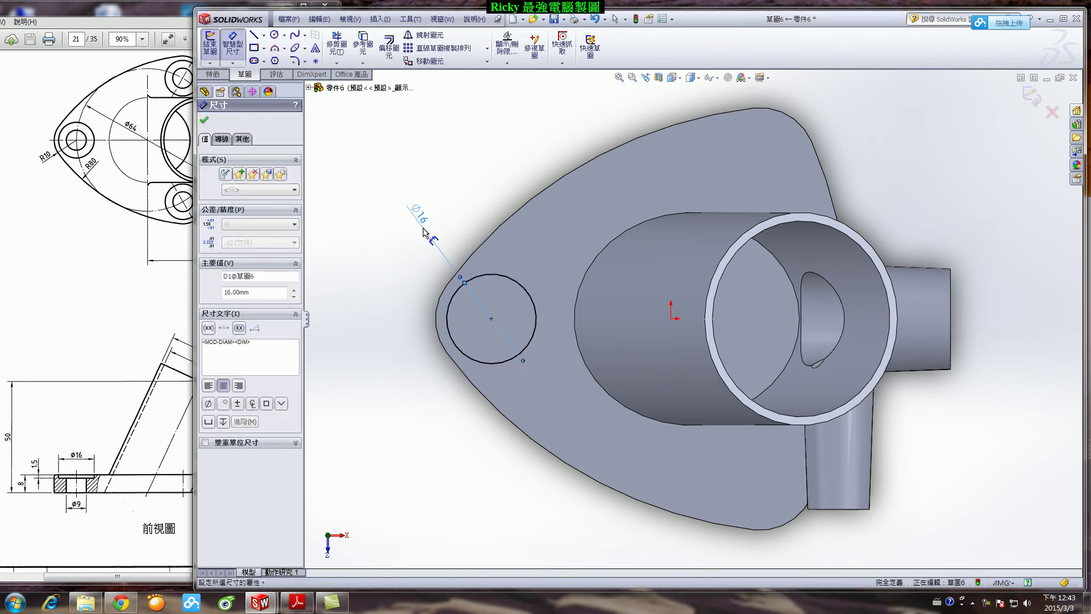
key("ctrl+7")
left_click(205, 120)
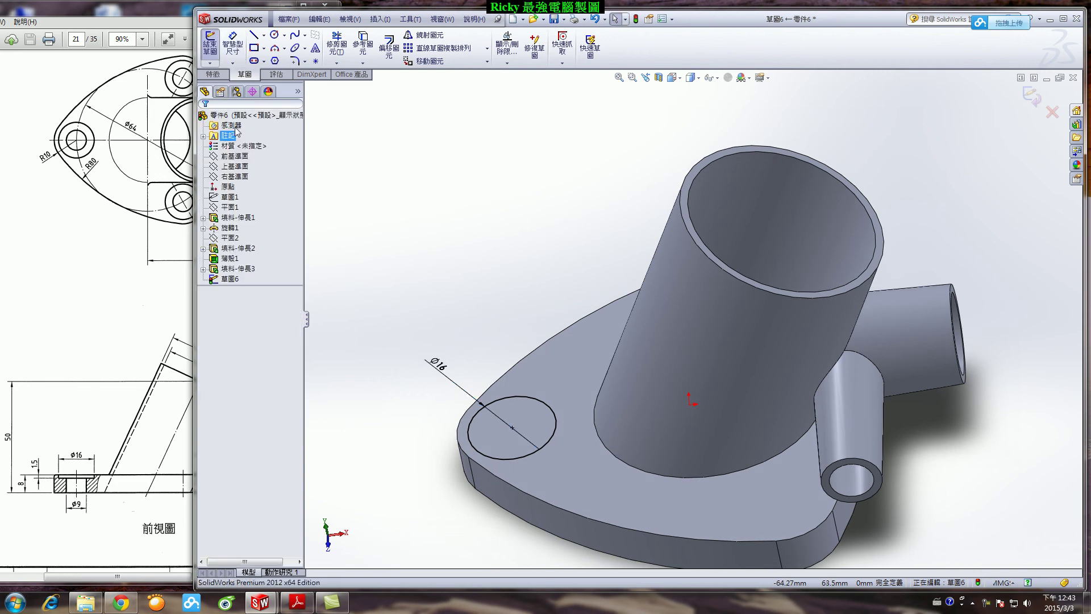
Step: Cut the Ø16 circle 1.5 mm deep and start a sketch on the counterbore floor
left_click(209, 75)
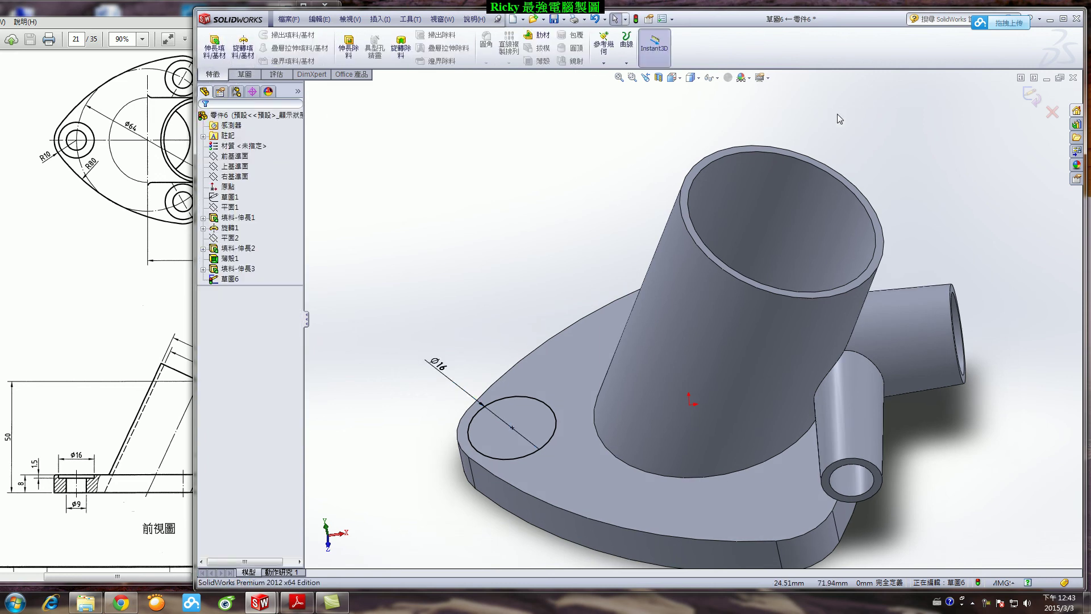
key("ctrl+8")
left_click(348, 48)
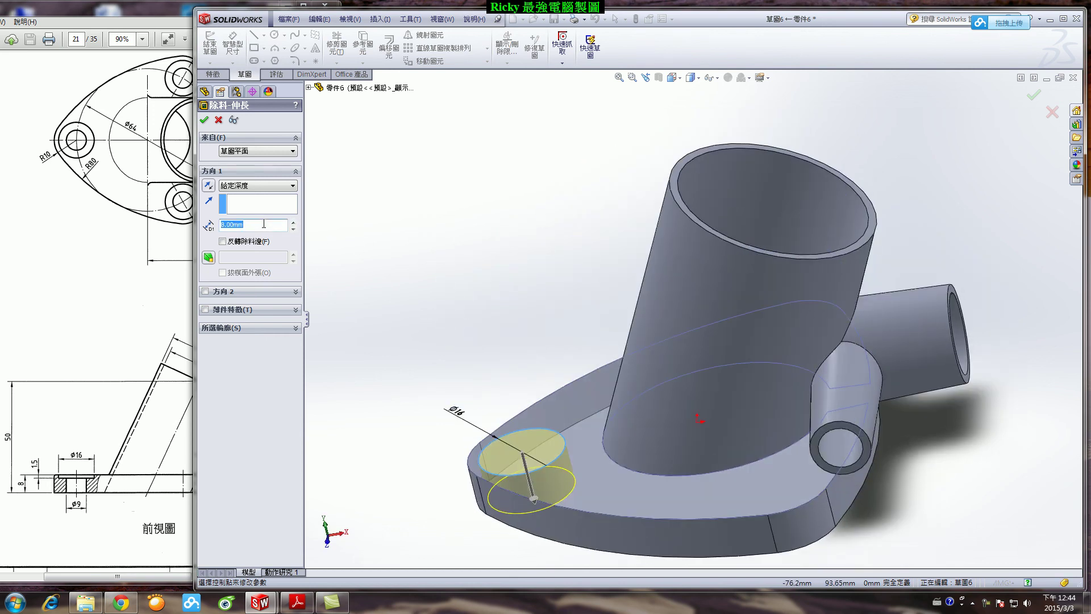
key("Return")
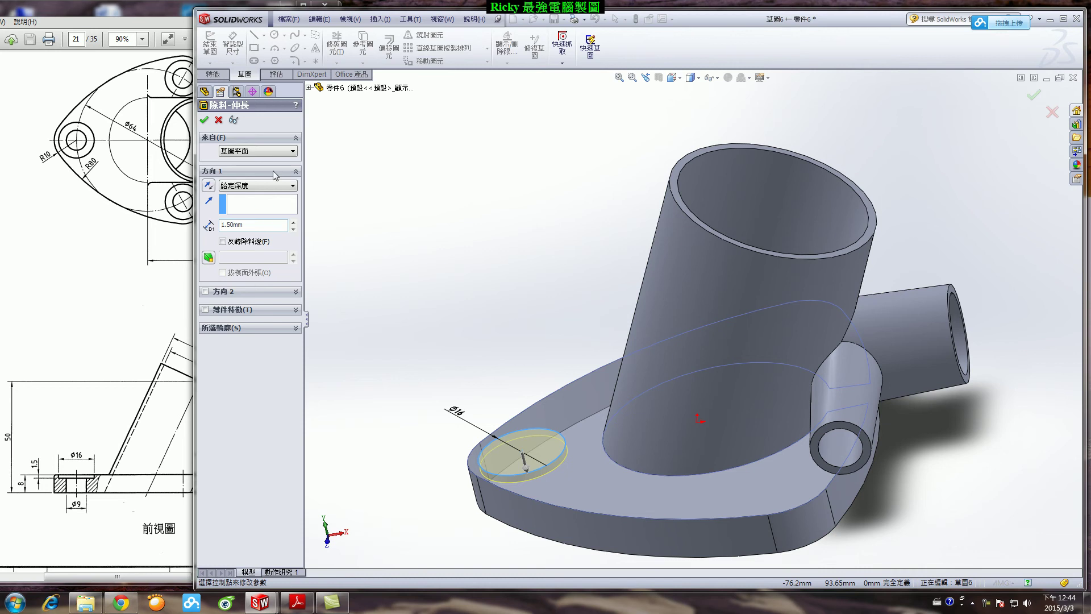
left_click(206, 121)
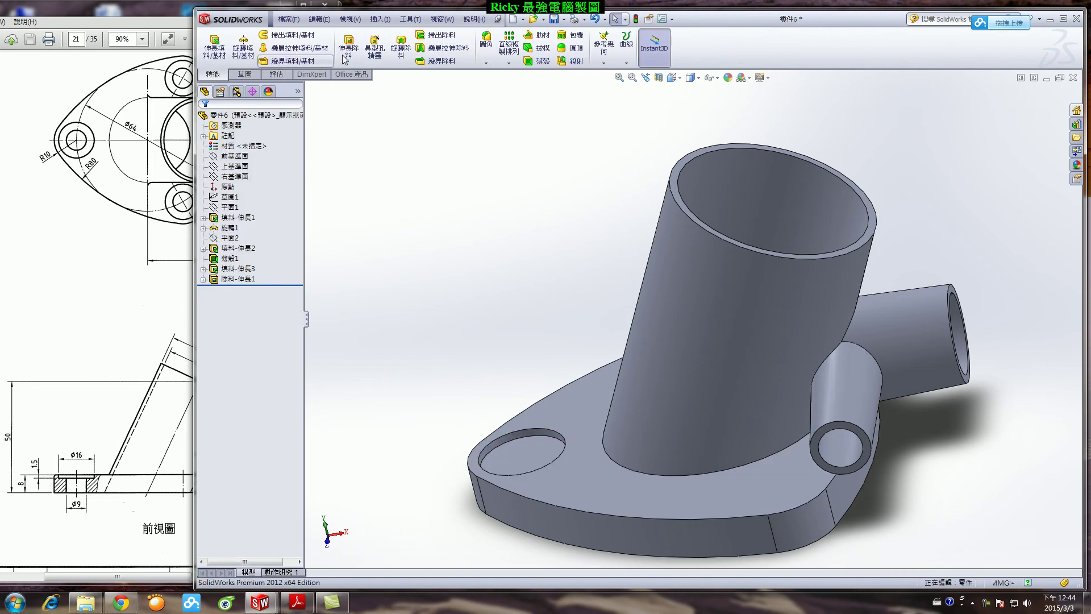
left_click(349, 48)
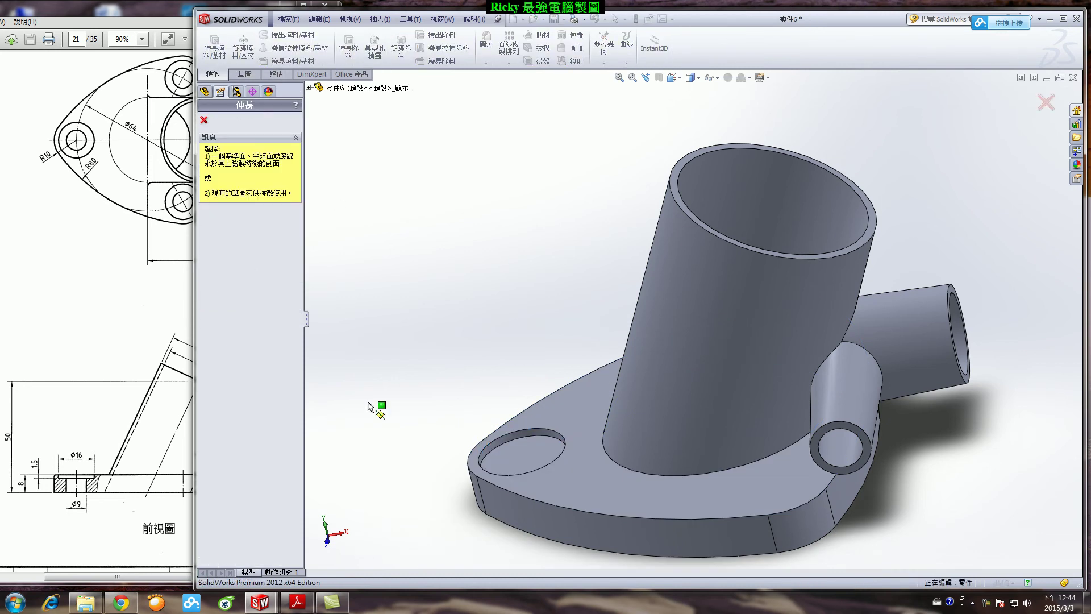
left_click(520, 456)
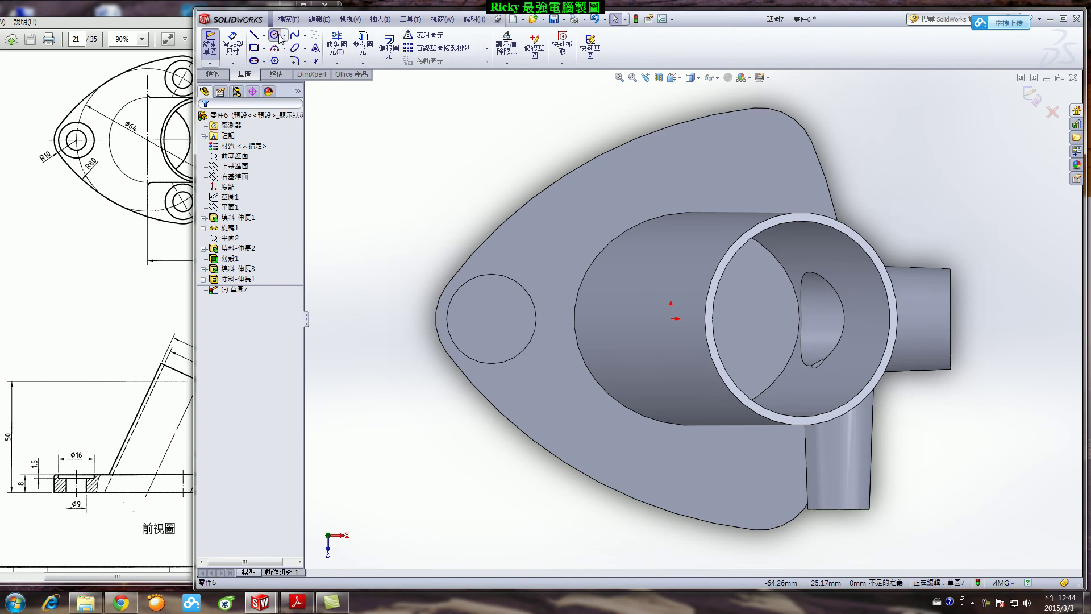
Step: Draw a circle concentric with the counterbore and dimension it Ø9
left_click(275, 36)
scroll(535, 321, "down", 3)
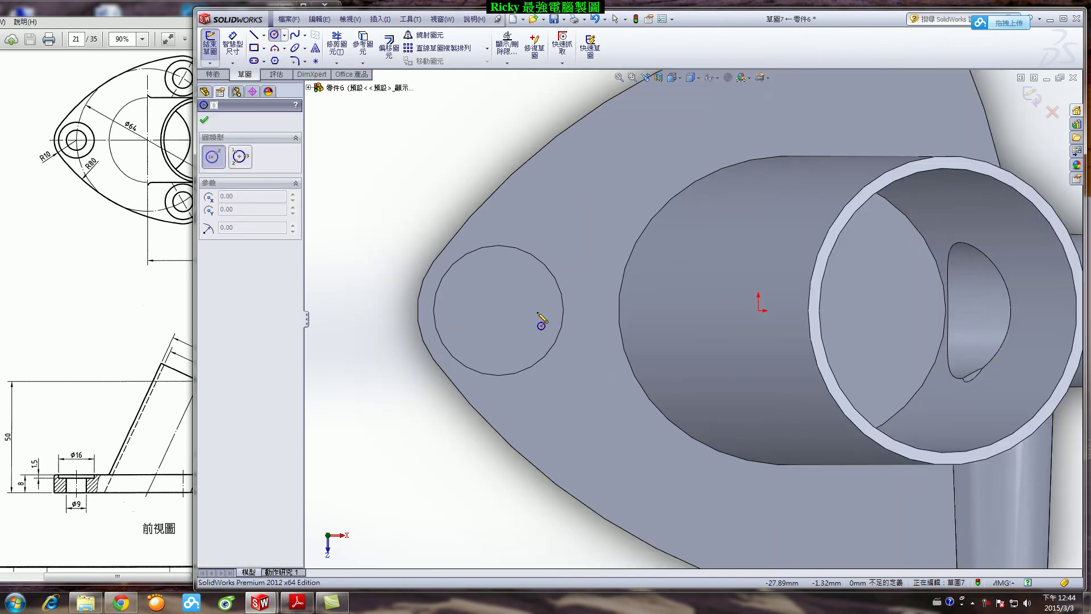
left_click(500, 311)
left_click(502, 339)
right_click_drag(502, 338, 500, 307)
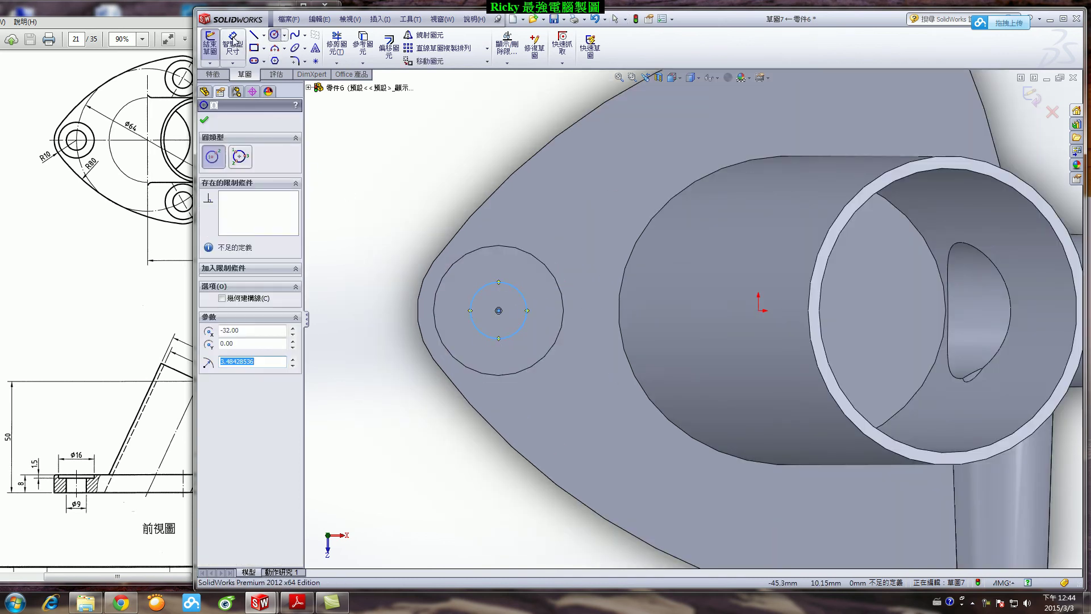
left_click(494, 284)
left_click(389, 192)
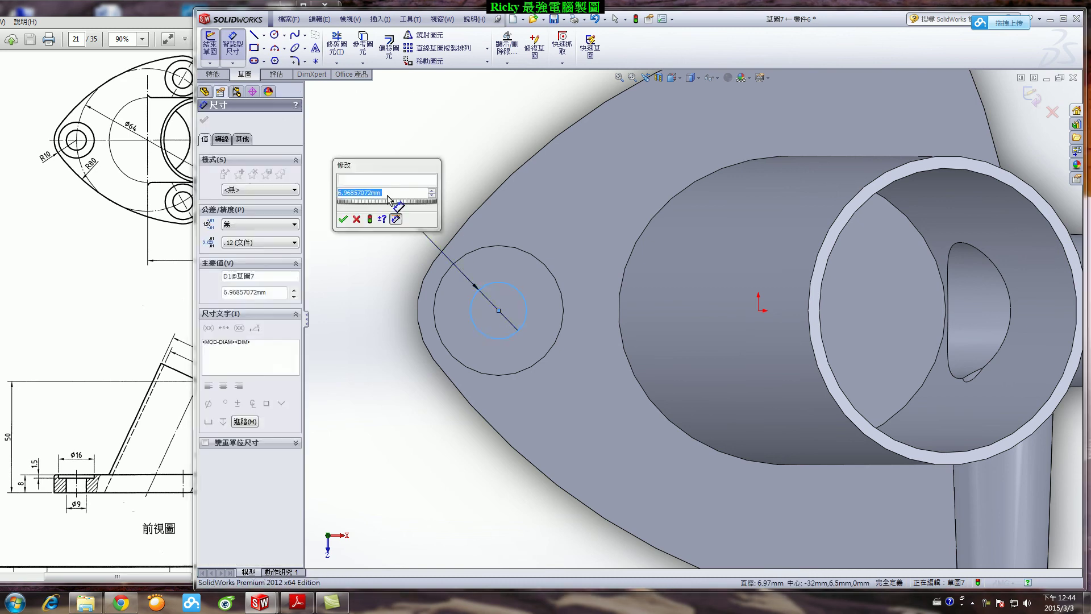
type("9")
key("Return")
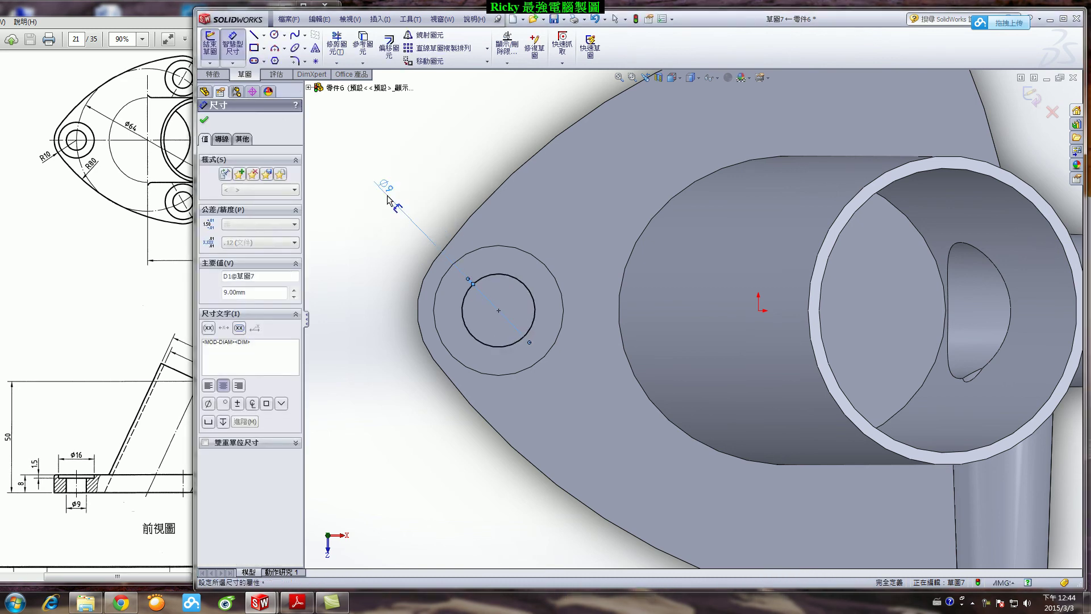
Step: Extruded-cut the Ø9 circle Through All to make Cut-Extrude2
left_click(204, 120)
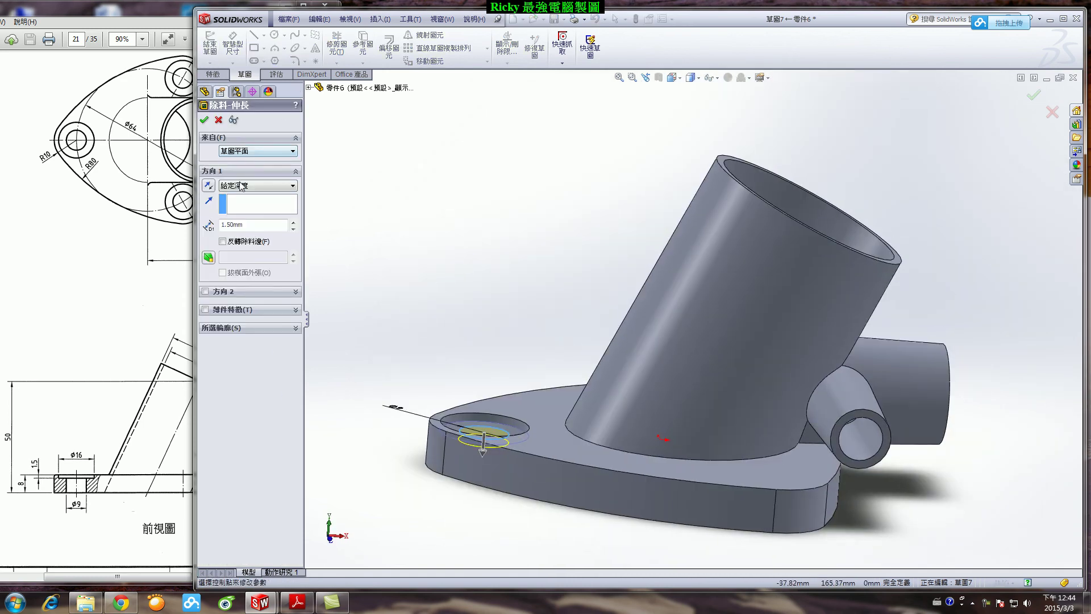
left_click(241, 187)
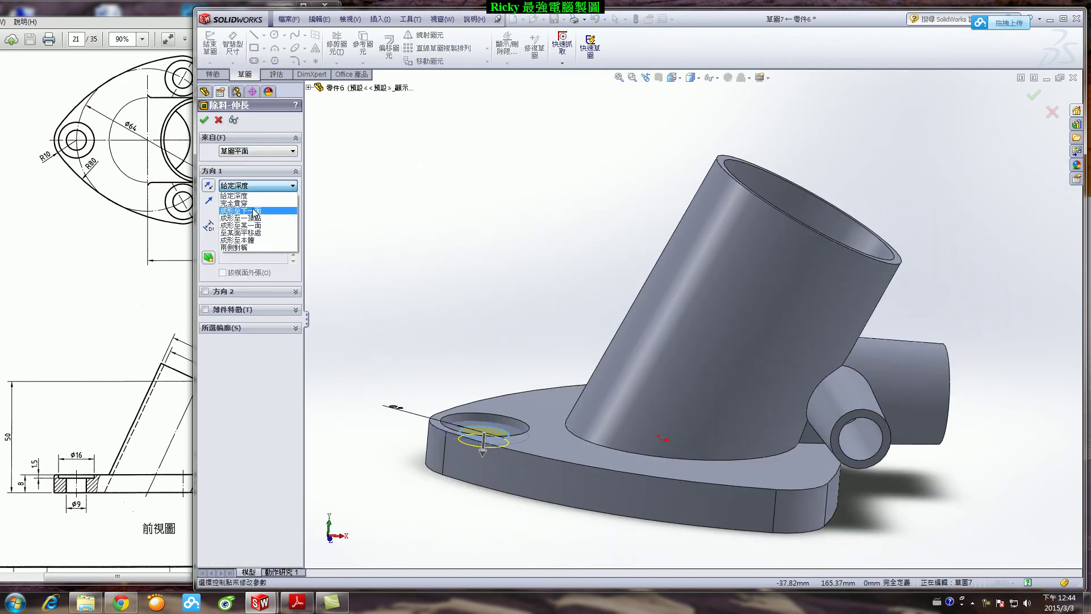
left_click(234, 203)
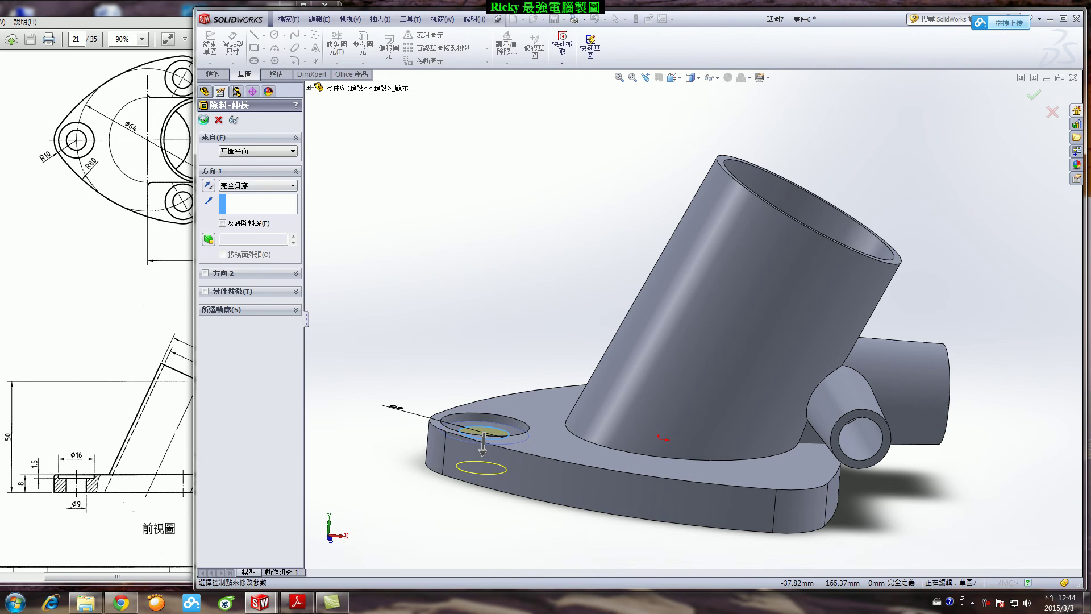
left_click(204, 120)
middle_click_drag(458, 327, 477, 366)
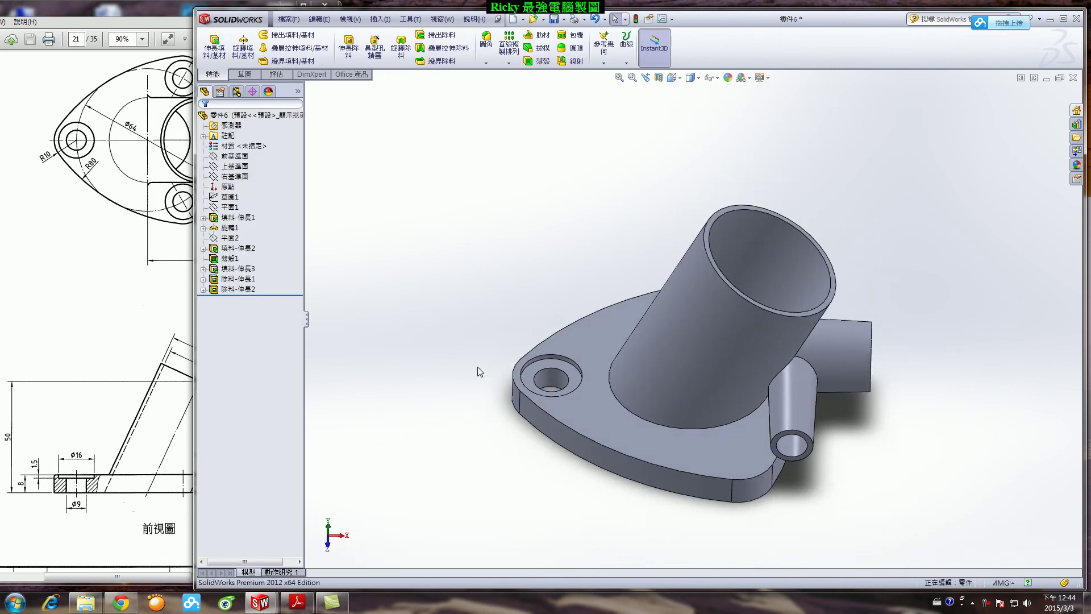
Step: Start a Circular Pattern, then cancel it for lack of an axis
left_click(509, 63)
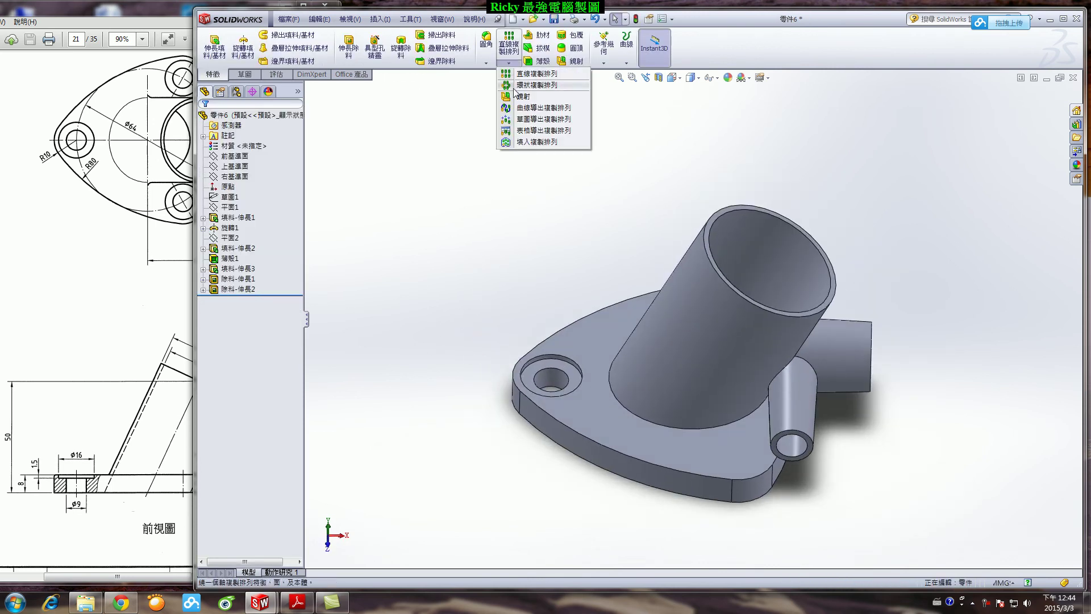
left_click(514, 90)
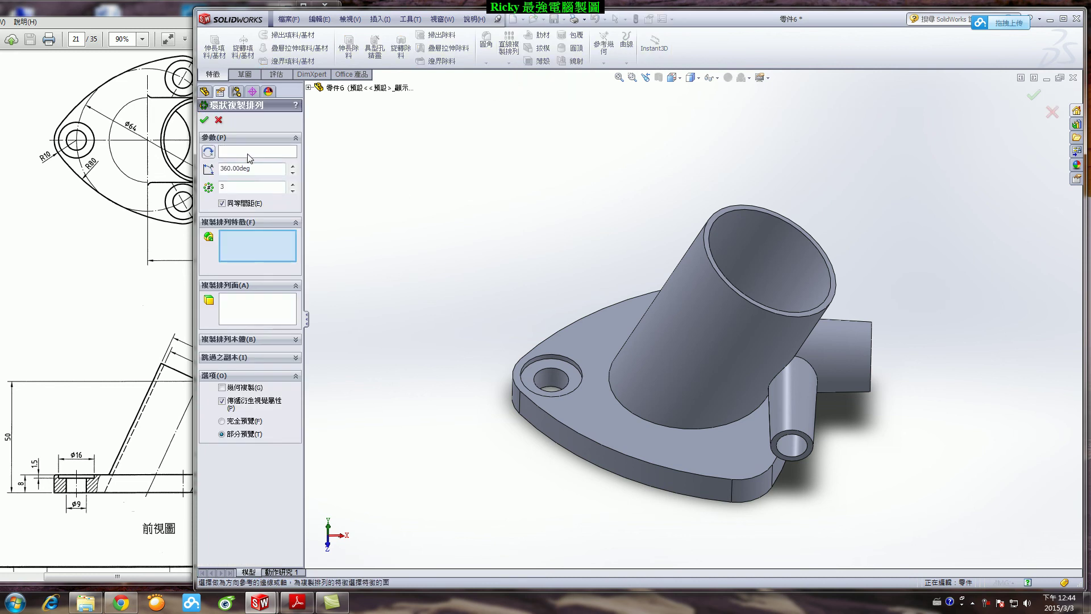
left_click(247, 152)
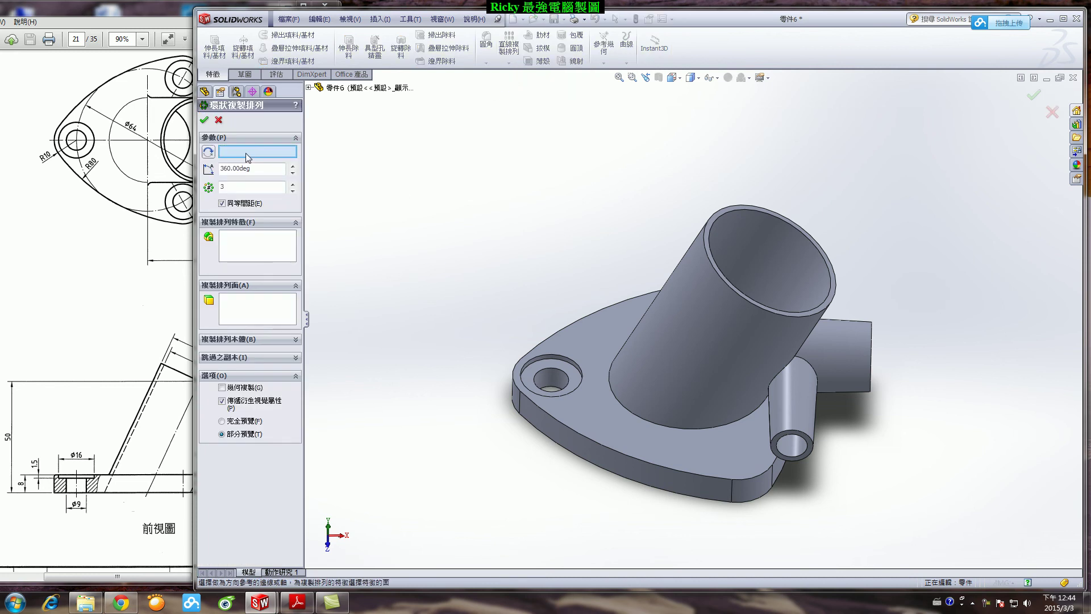
left_click(219, 121)
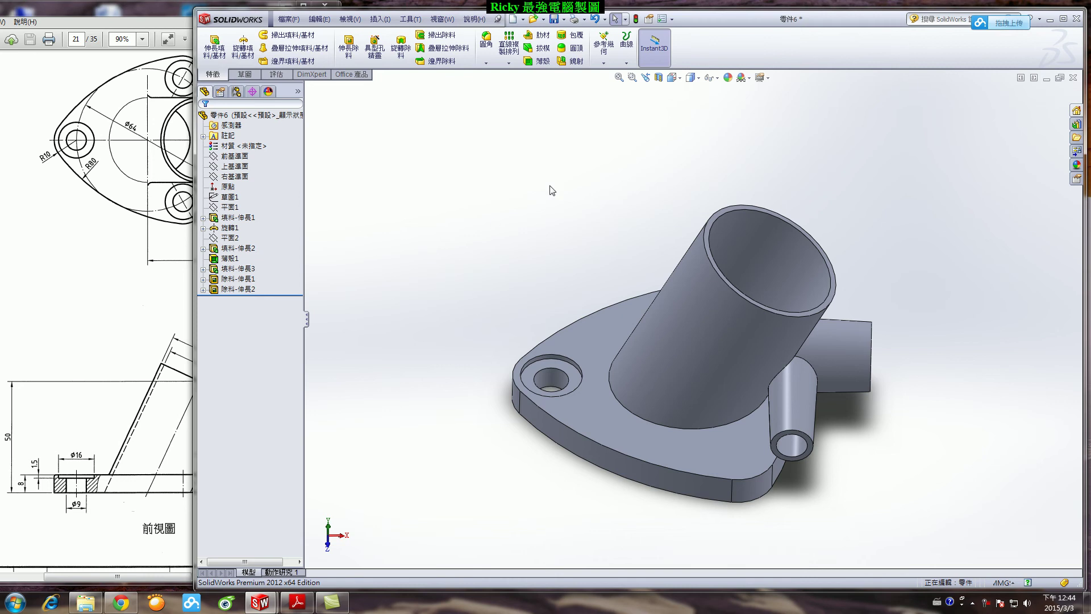
Step: Create reference axis Axis1 at the intersection of Front Plane and Right Plane
left_click(603, 62)
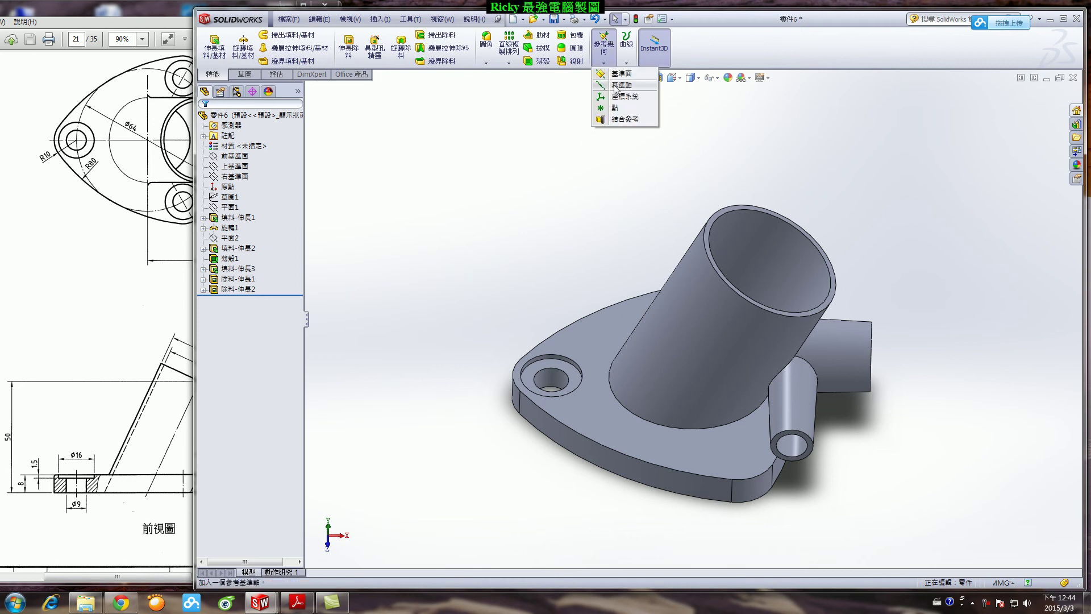
left_click(620, 84)
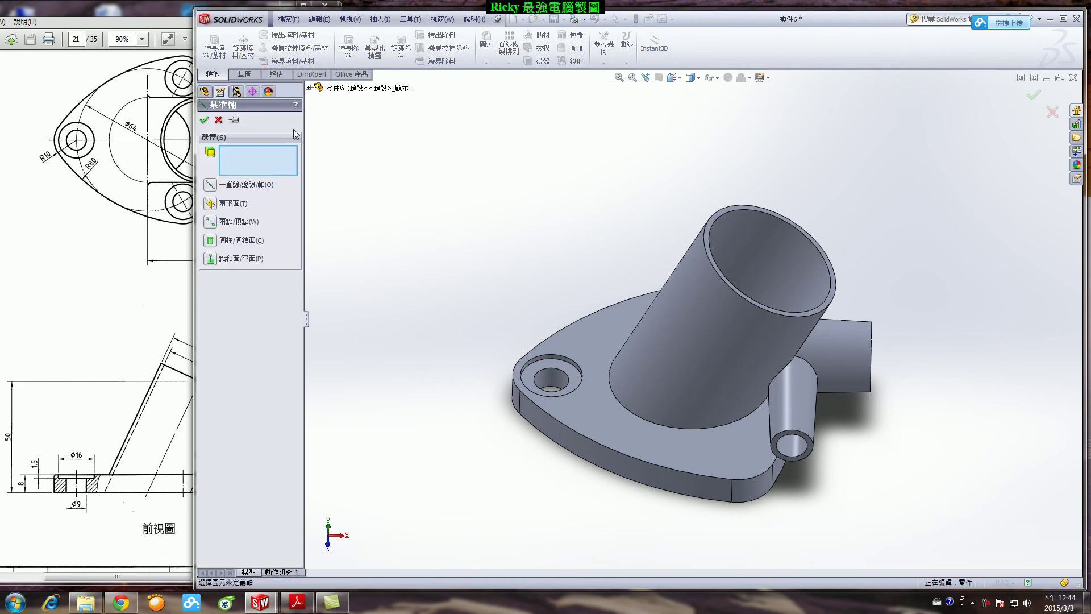
left_click(308, 88)
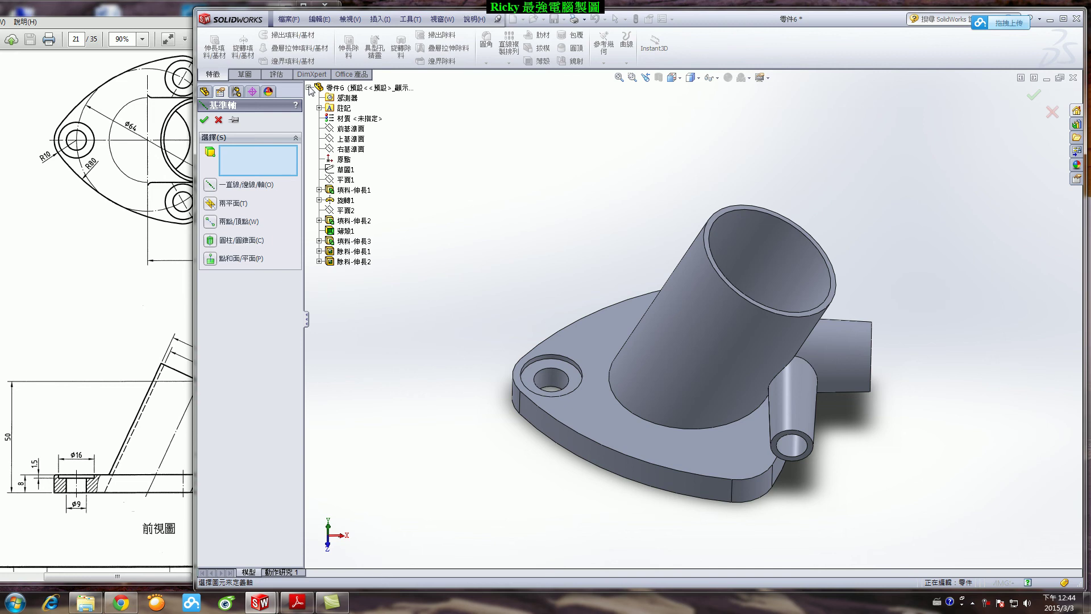
left_click(350, 129)
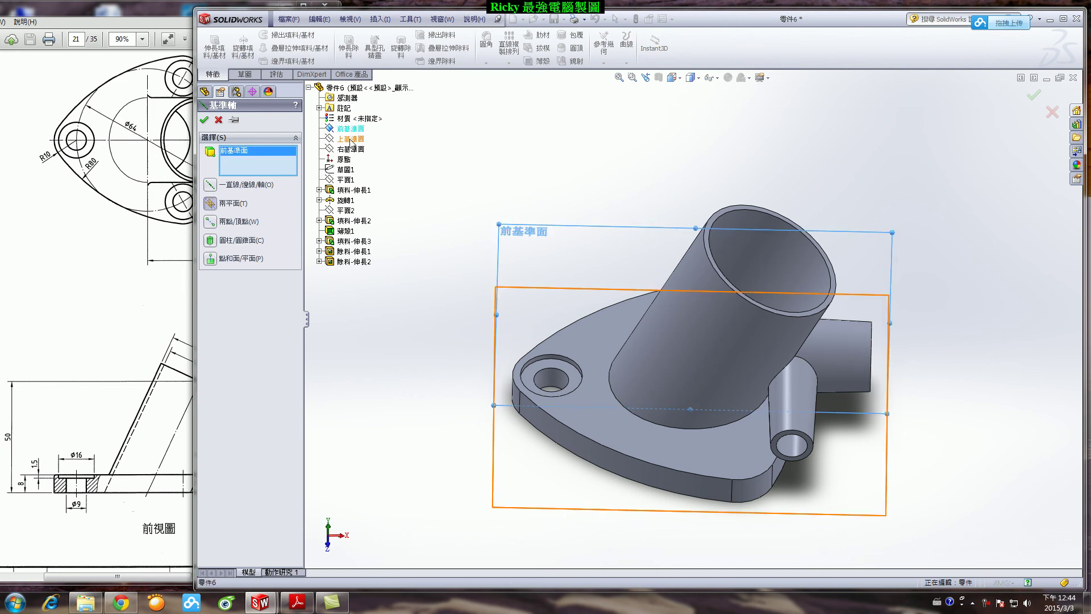
left_click(352, 151)
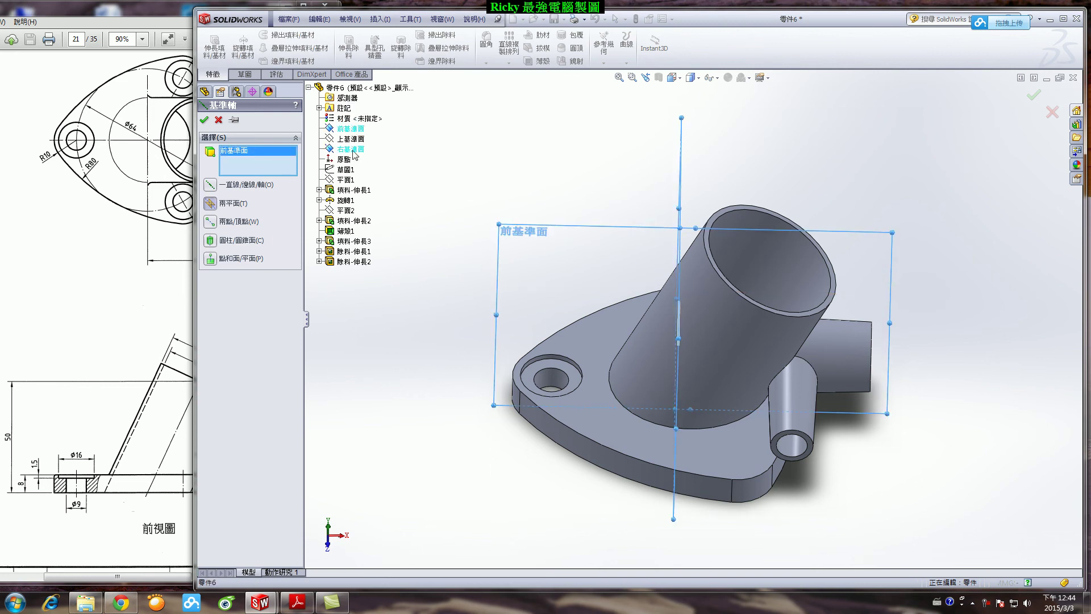
middle_click_drag(572, 281, 546, 243)
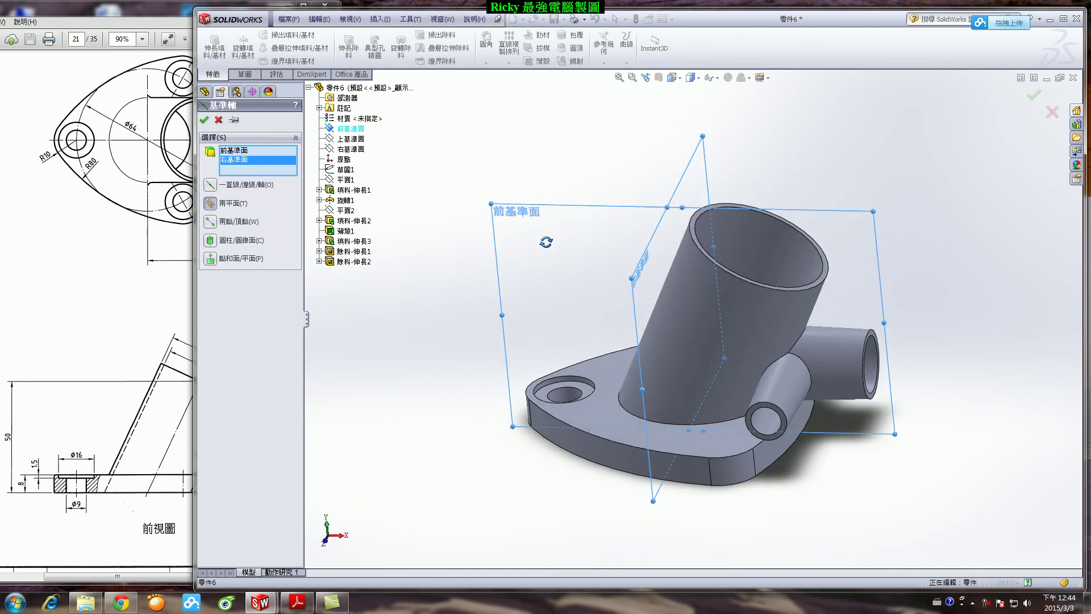
left_click(206, 121)
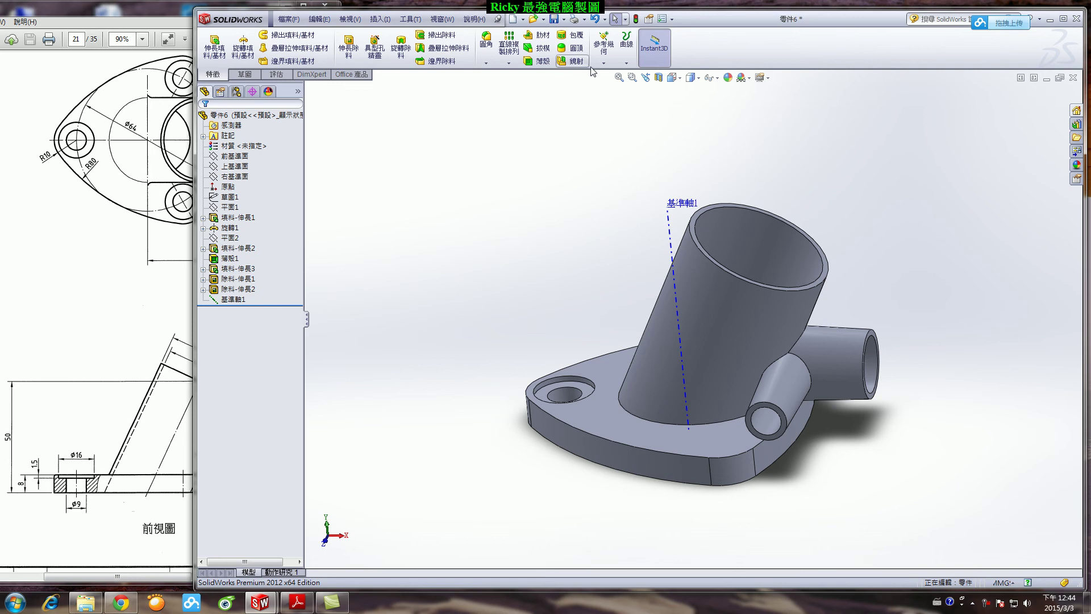
Step: Circular-pattern Cut-Extrude1 and Cut-Extrude2 about Axis1 with 3 equally spaced instances
left_click(508, 63)
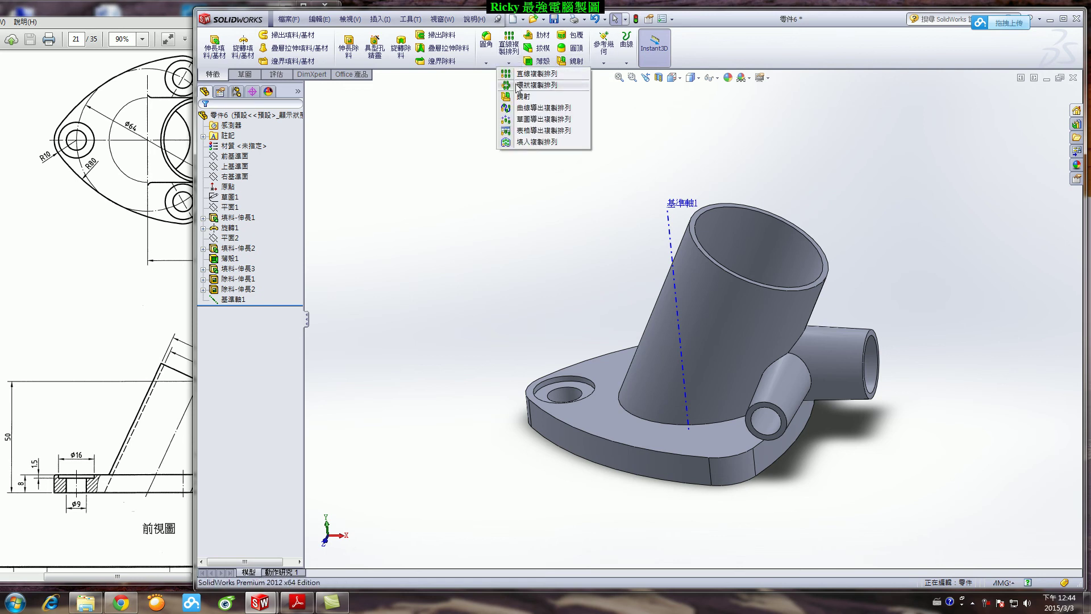
left_click(519, 86)
left_click(239, 154)
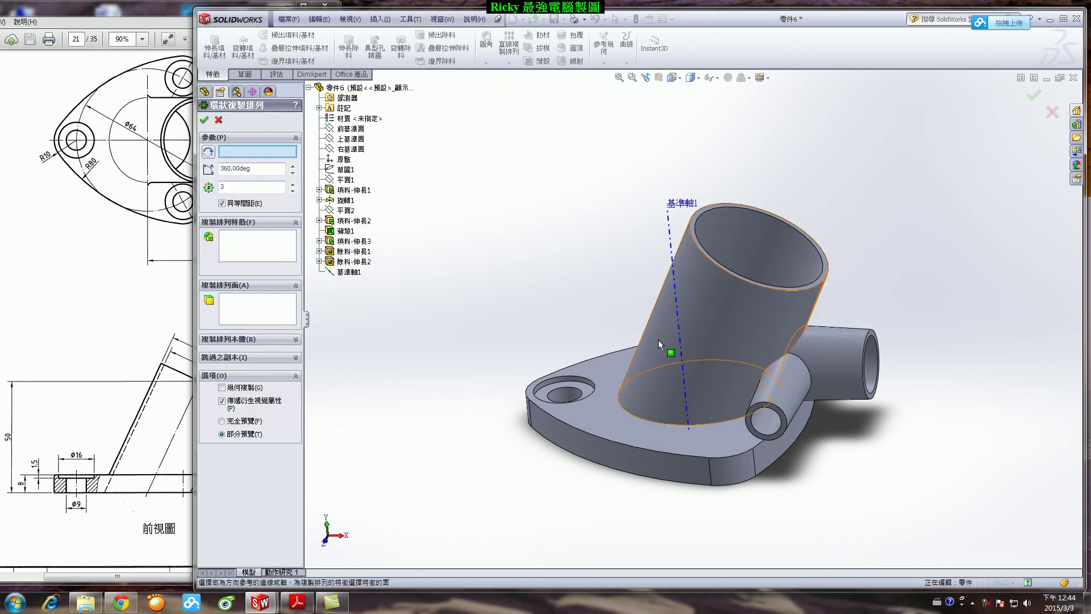
left_click(672, 256)
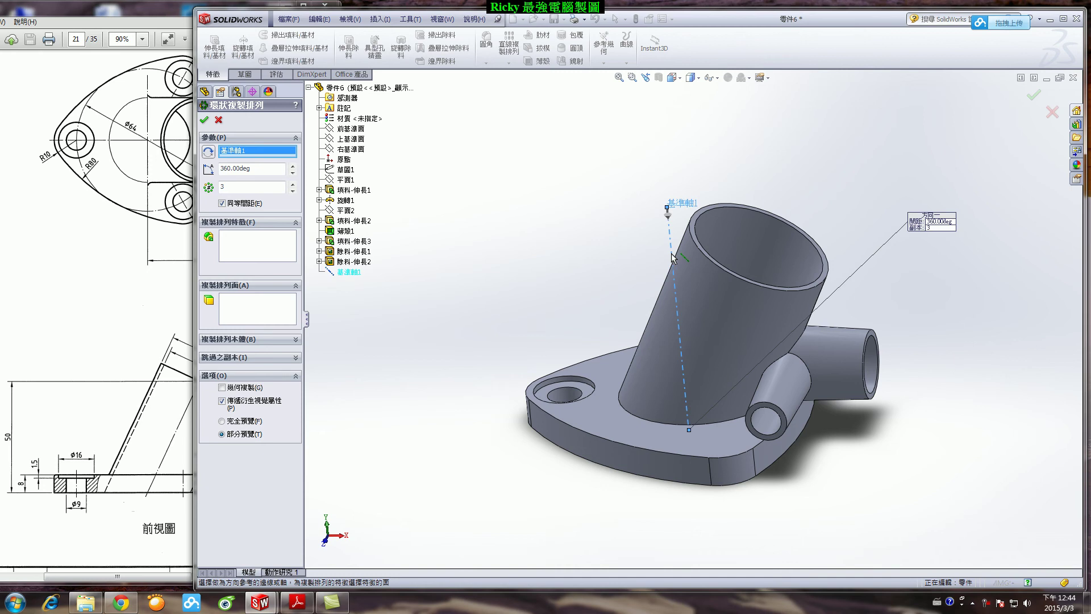
left_click(246, 252)
left_click(354, 251)
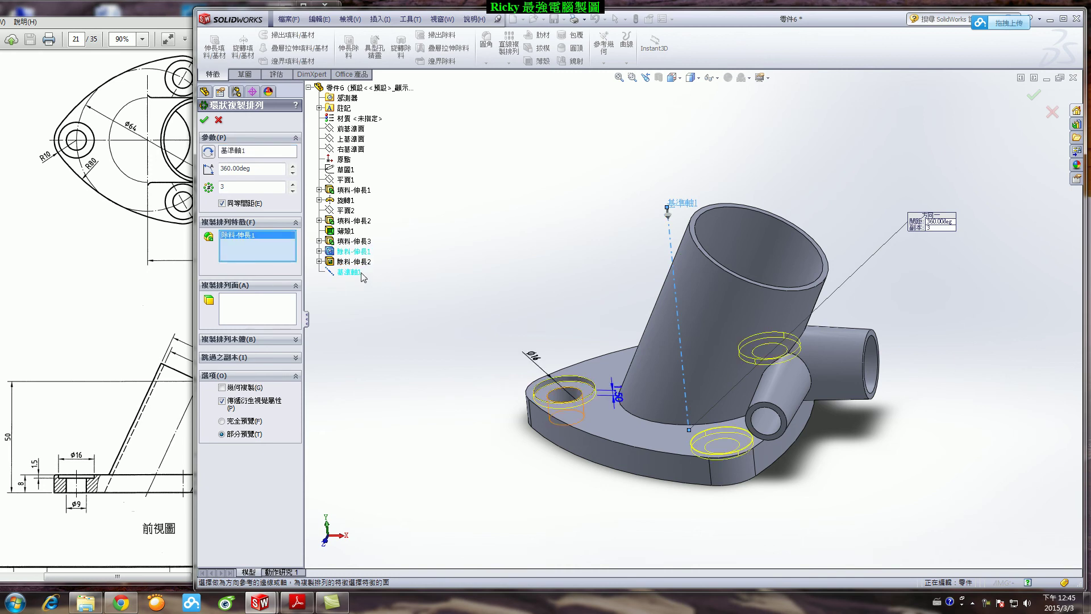
left_click(356, 262)
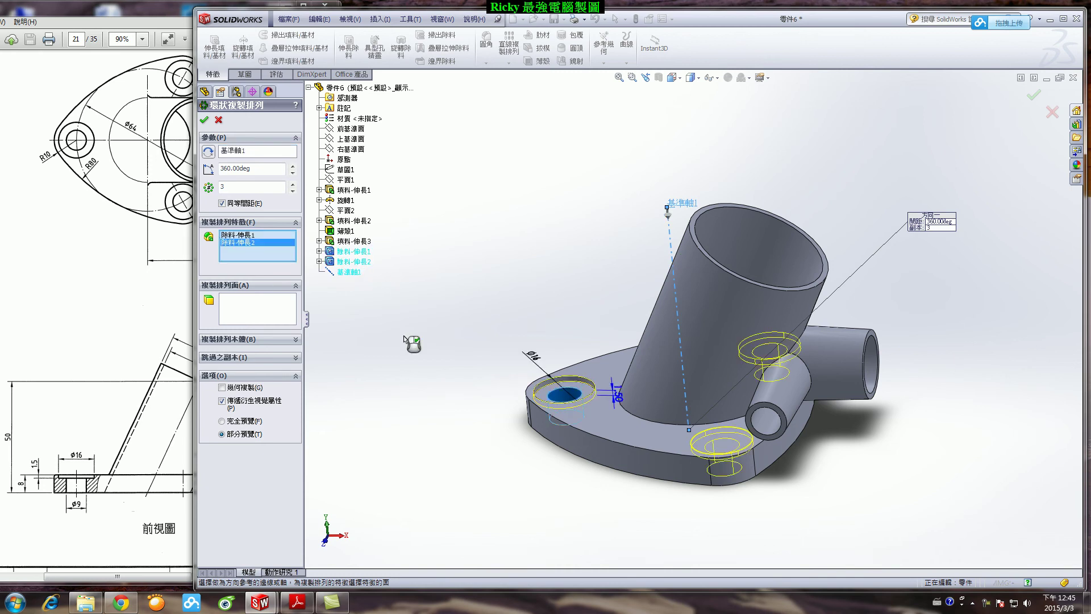
left_click(205, 121)
Step: Orbit and zoom around the part to inspect the three patterned flange holes
middle_click_drag(455, 357, 504, 394)
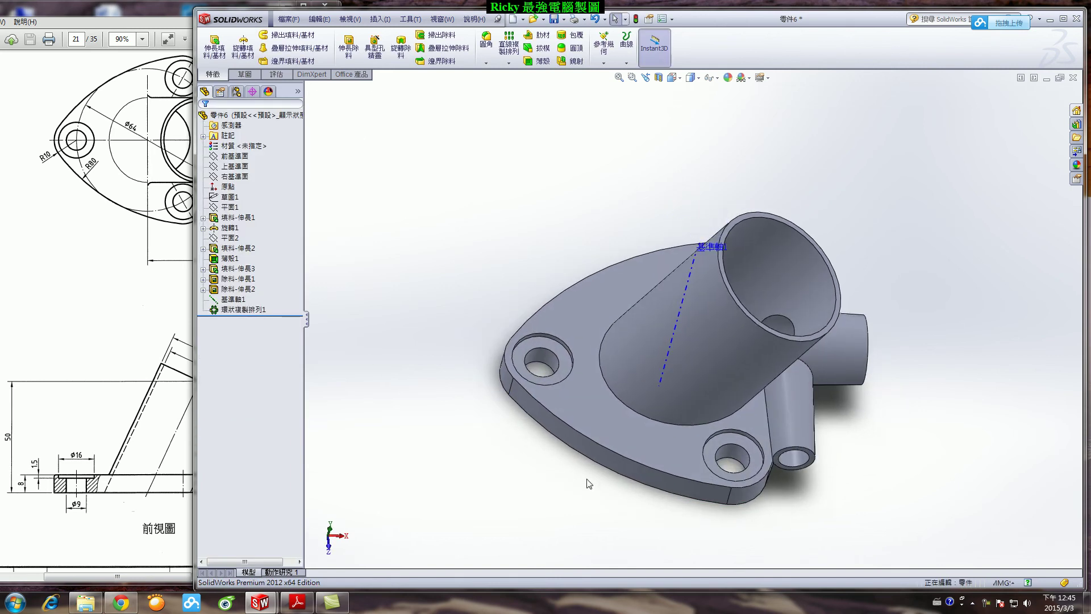
scroll(514, 453, "down", 2)
scroll(773, 481, "up", 3)
scroll(808, 450, "down", 3)
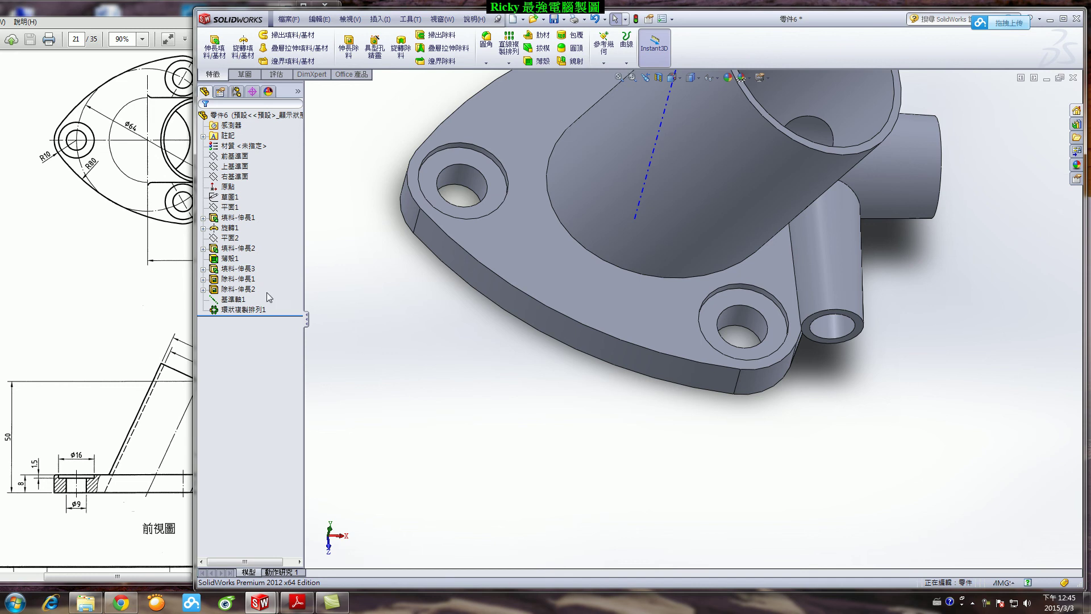
left_click(237, 269)
scroll(448, 412, "up", 2)
middle_click_drag(448, 412, 597, 256)
key("Escape")
scroll(777, 529, "down", 3)
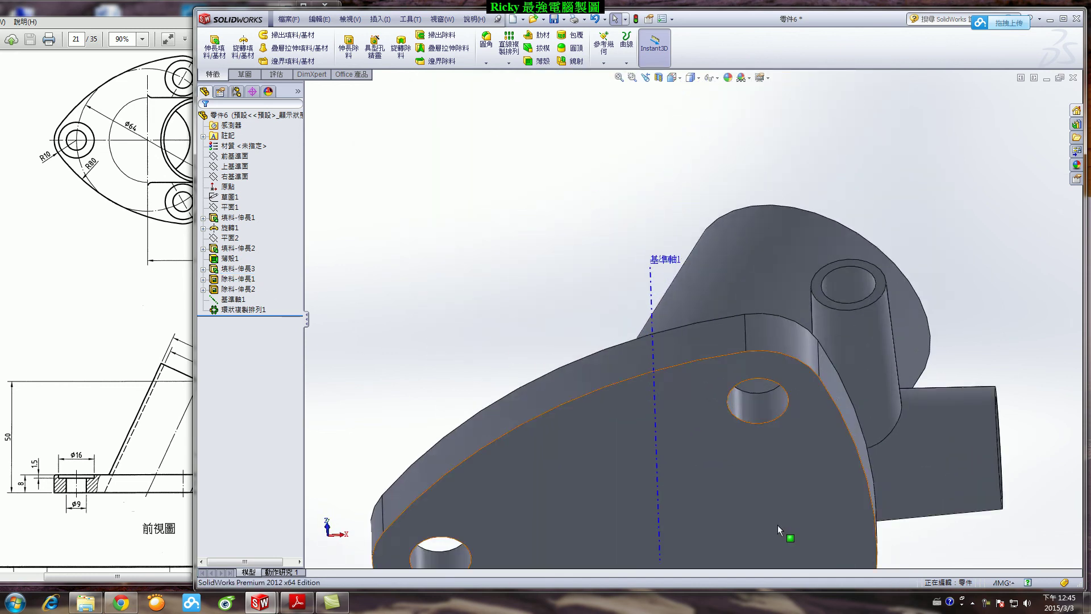
scroll(762, 506, "up", 3)
scroll(749, 489, "down", 2)
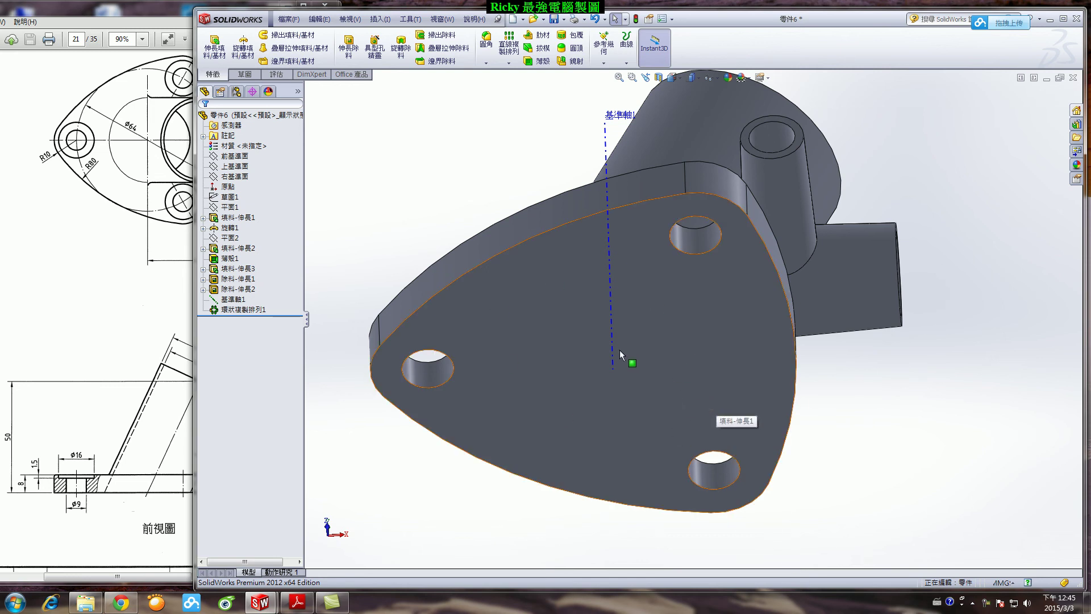
scroll(620, 349, "up", 3)
middle_click_drag(619, 350, 633, 483)
scroll(781, 271, "down", 3)
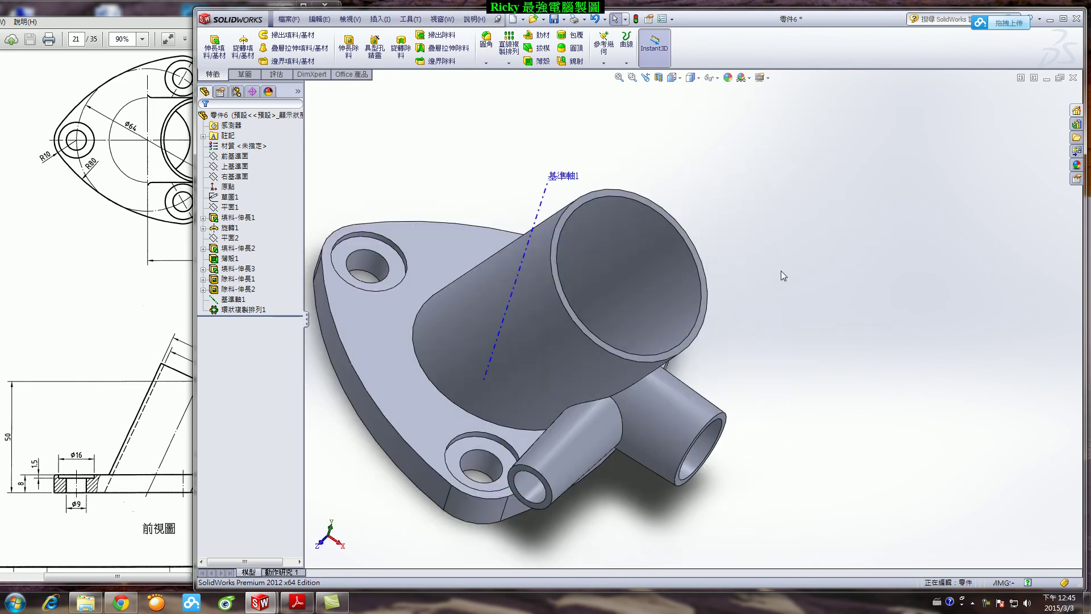
Step: Sketch on the tube's top end face, converting its inner circular edge into the sketch
left_click(244, 74)
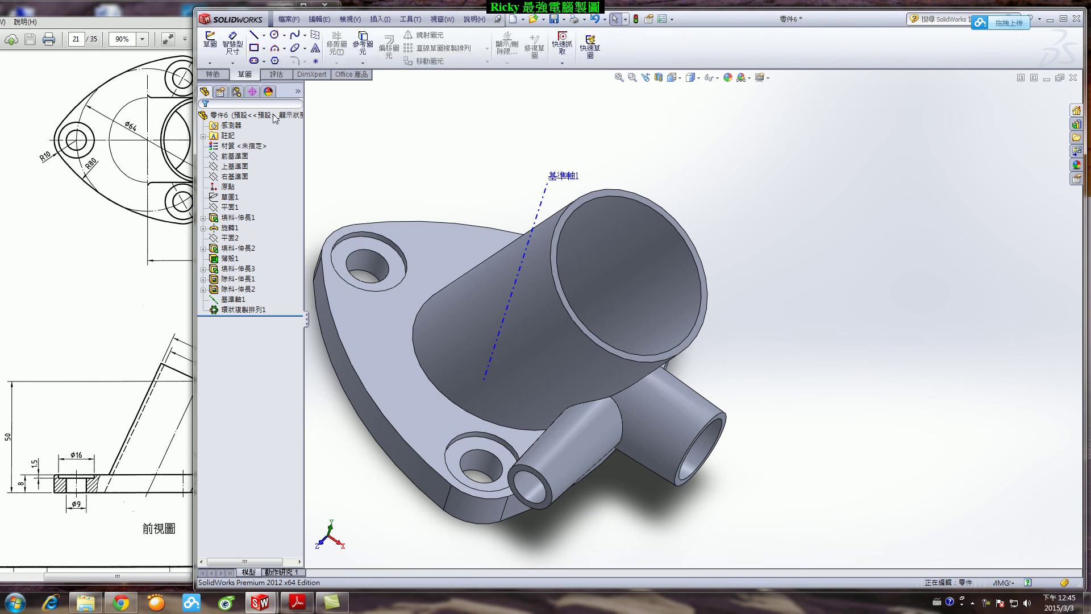
scroll(666, 208, "down", 3)
left_click(209, 44)
left_click(587, 215)
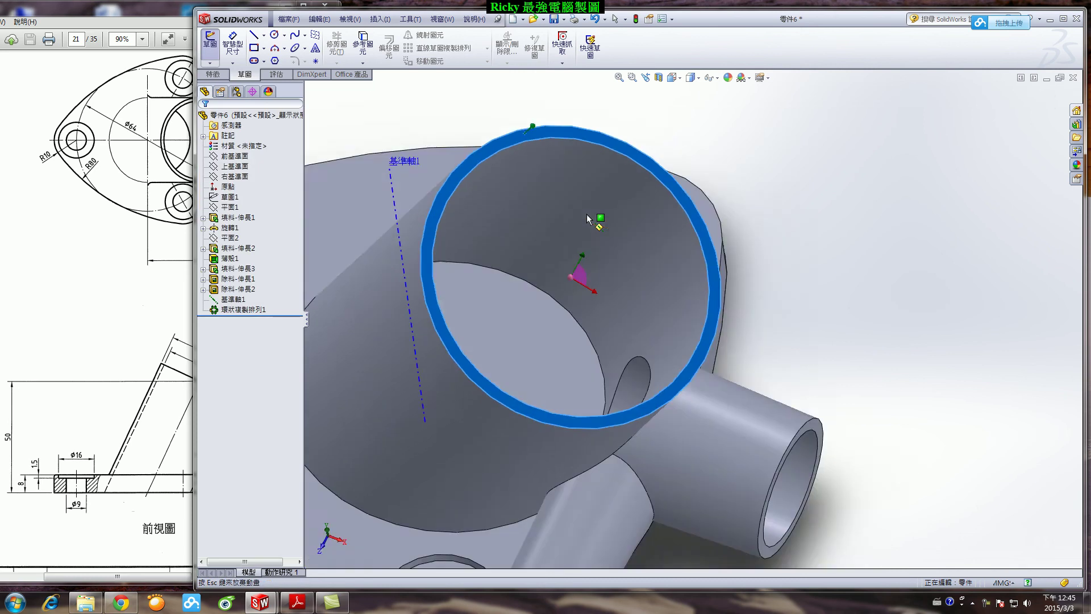
scroll(830, 334, "down", 3)
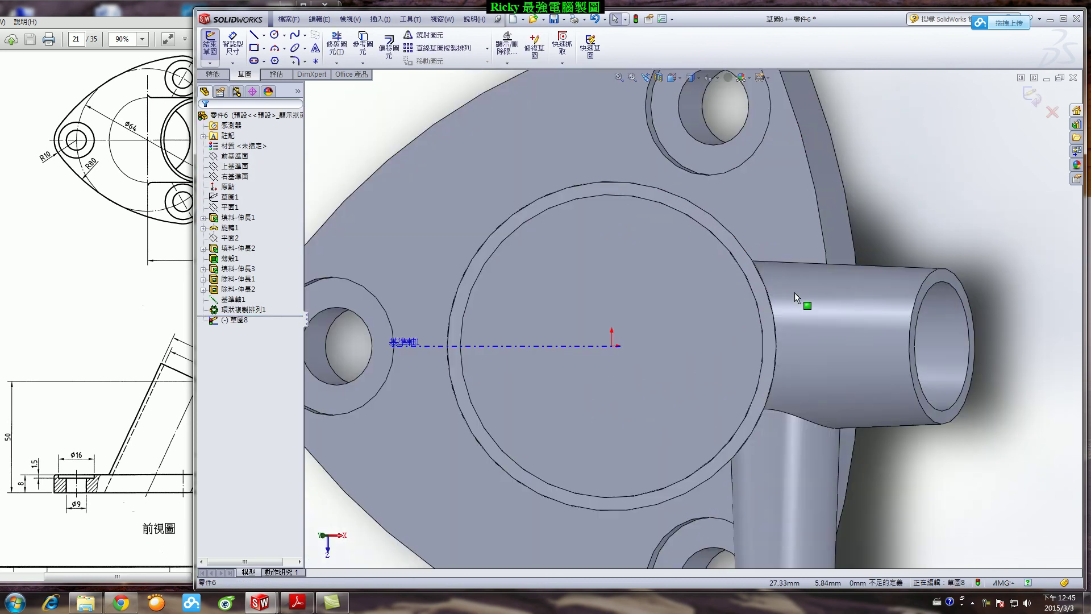
left_click(363, 44)
left_click(548, 215)
key("Return")
key("f")
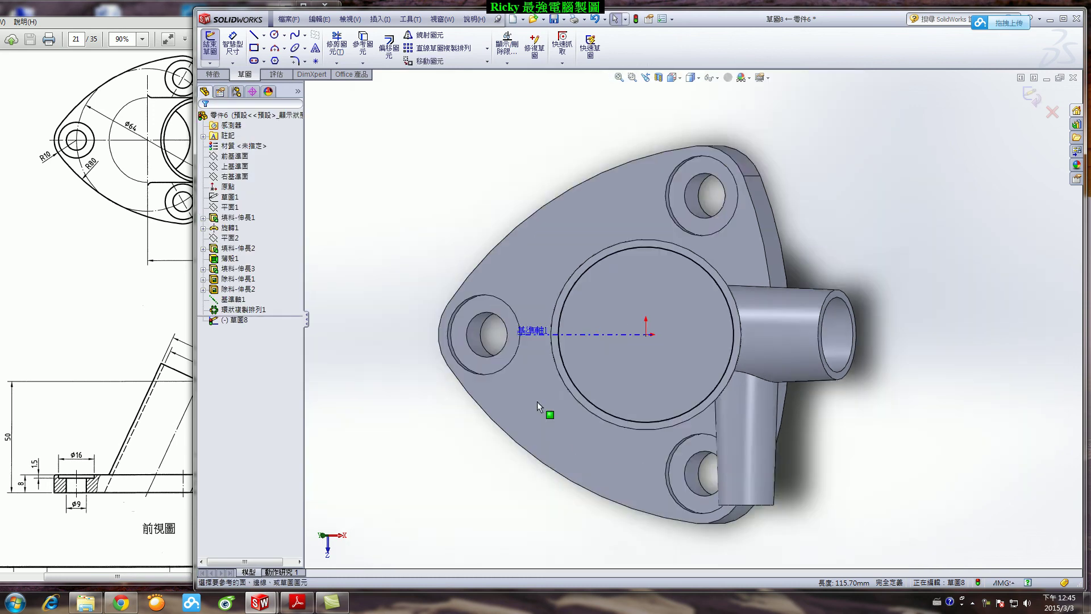
key("ctrl+7")
left_click(210, 49)
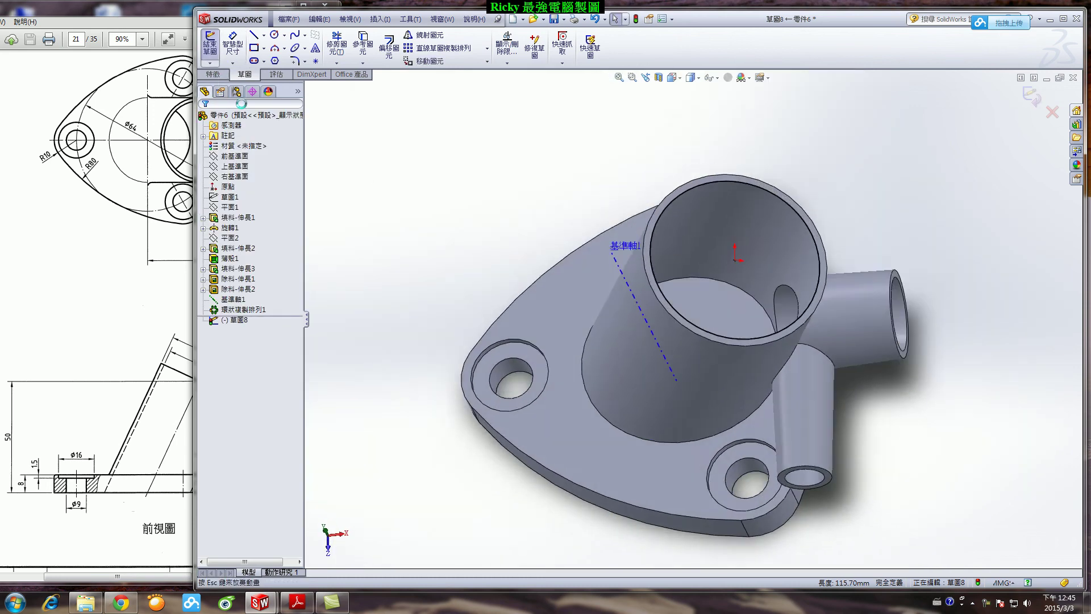
Step: Extruded-cut the inner circle Through All as Cut-Extrude3, opening the bore
left_click(213, 75)
left_click(352, 52)
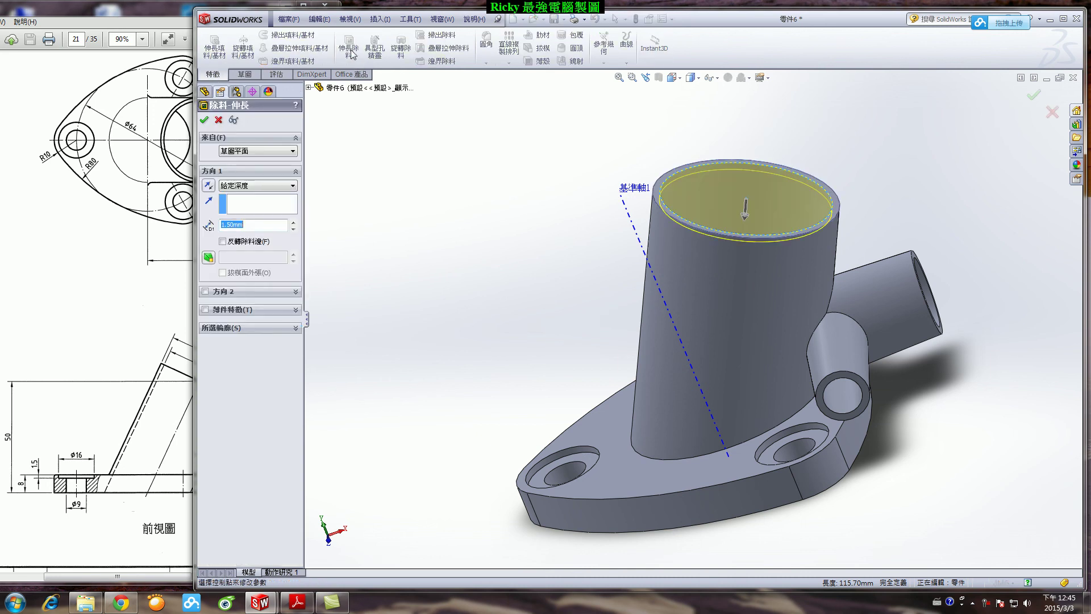
left_click(256, 187)
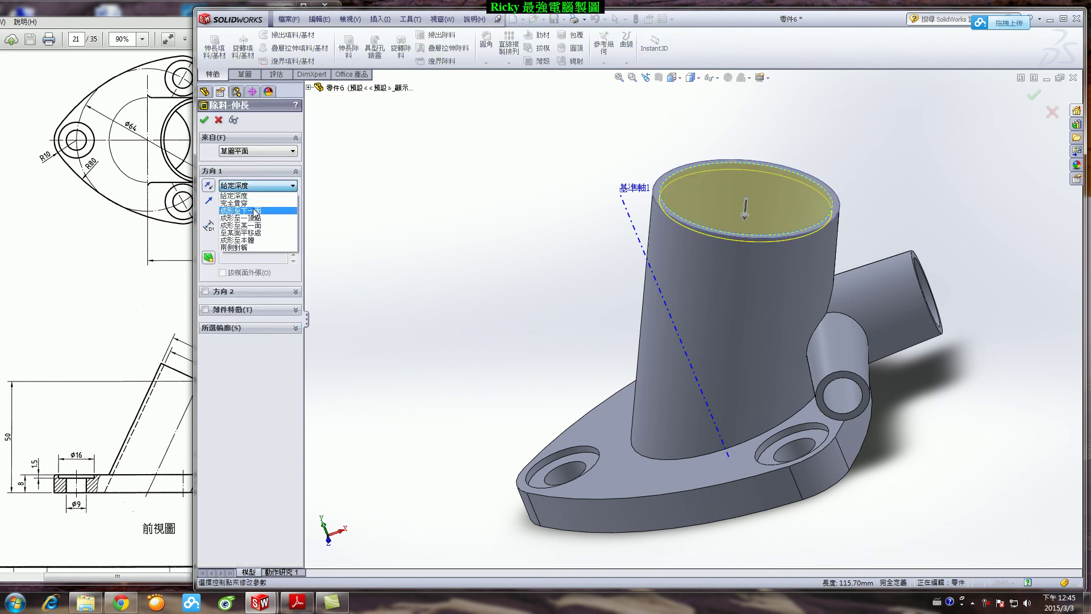
left_click(251, 203)
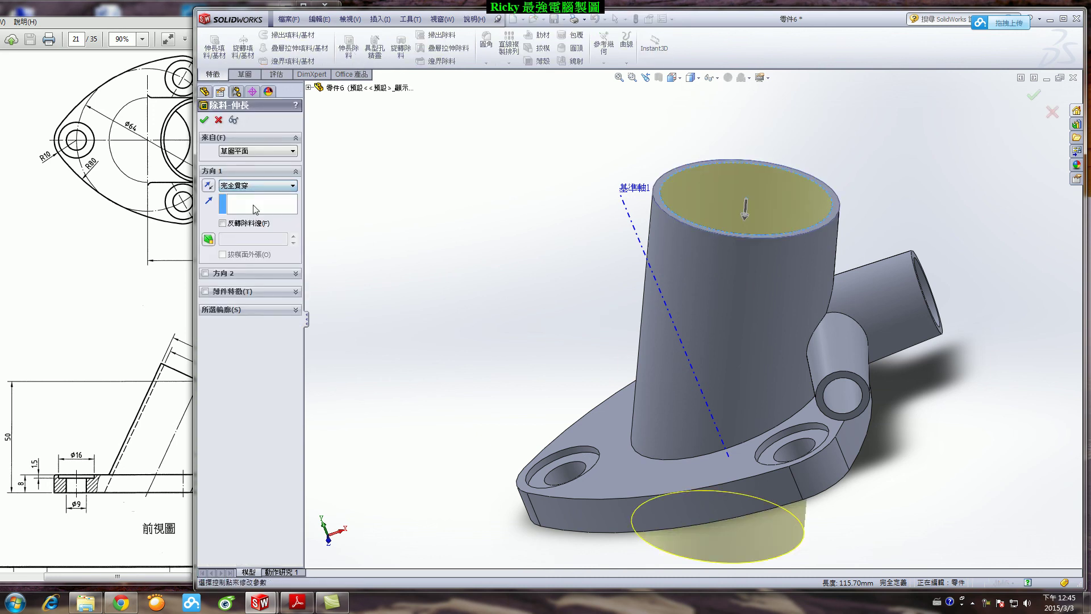
left_click(205, 120)
scroll(476, 334, "up", 3)
scroll(763, 433, "down", 2)
middle_click_drag(762, 433, 713, 513)
scroll(853, 273, "down", 3)
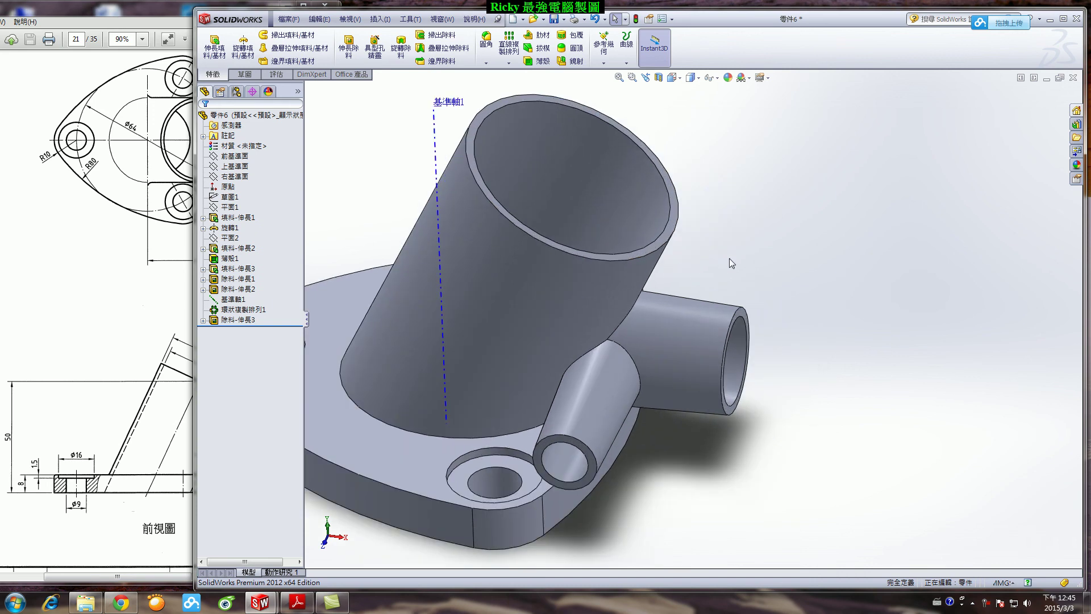
Step: On the Front Plane, draw a line from the tube's angled edge to the branch's top edge
left_click(297, 603)
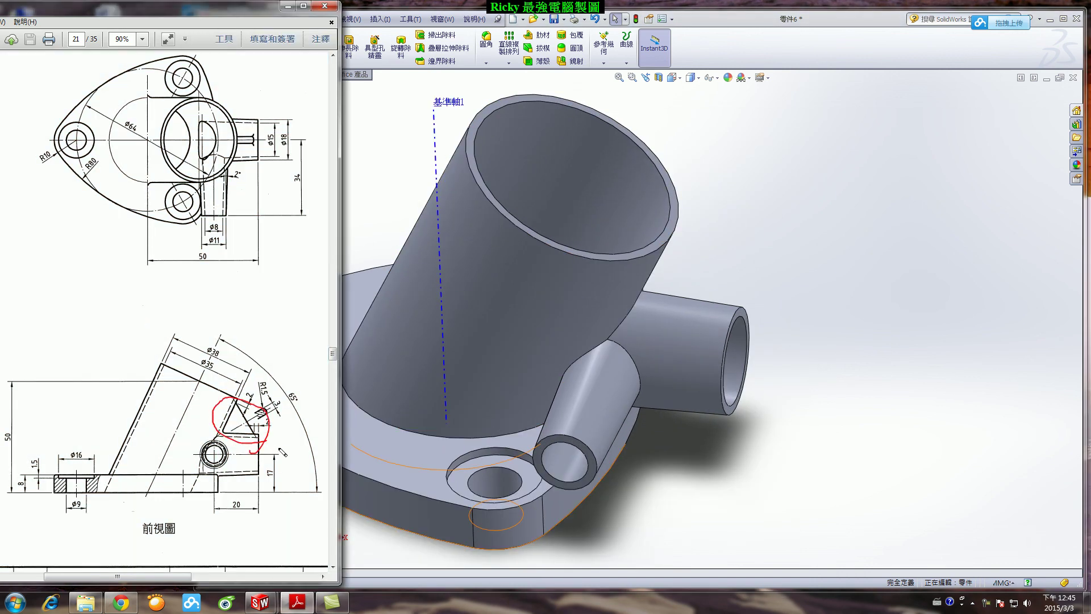
left_click(787, 274)
left_click(246, 75)
left_click(210, 43)
left_click(351, 129)
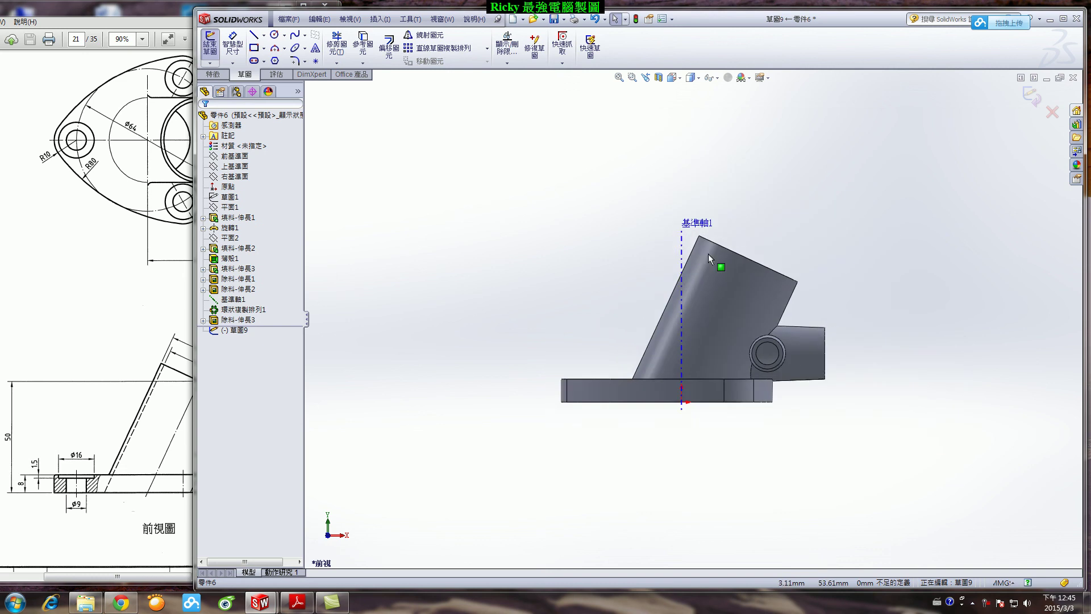
scroll(709, 254, "down", 5)
left_click(253, 36)
scroll(699, 366, "down", 3)
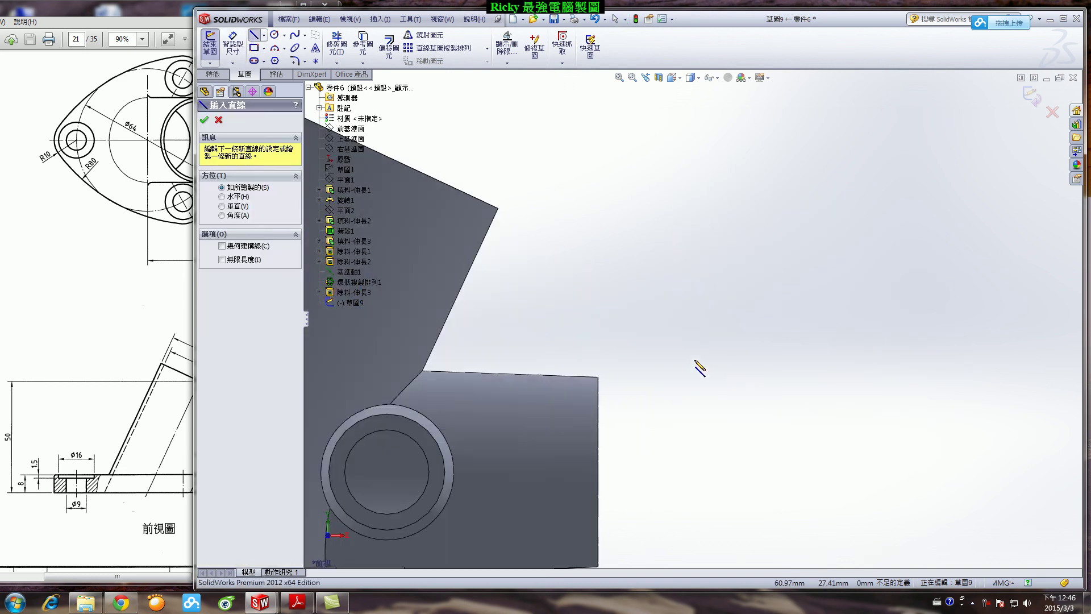
left_click(486, 238)
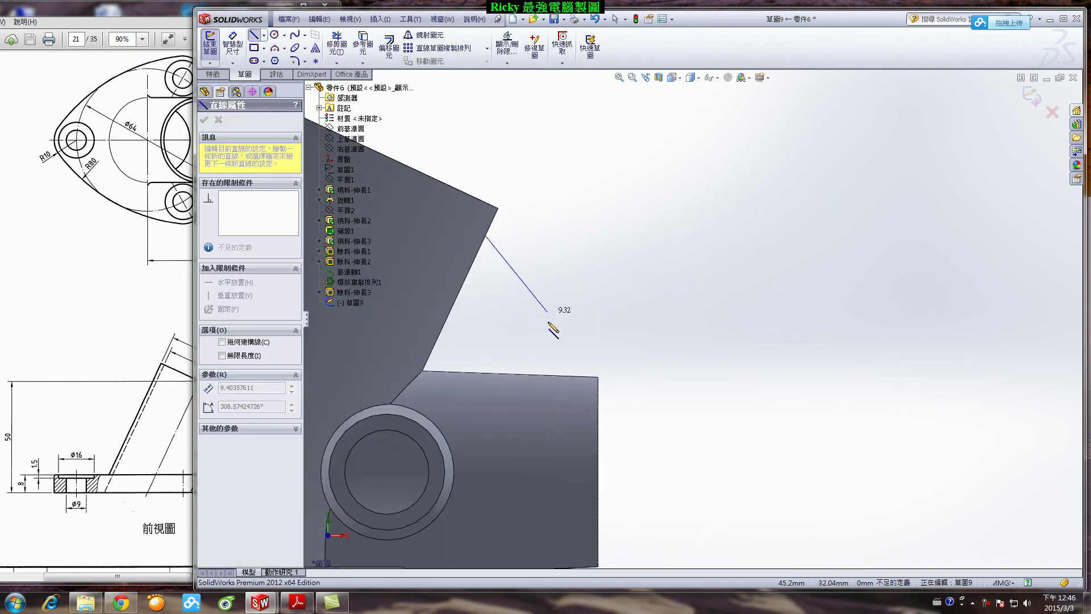
left_click(555, 375)
key("Escape")
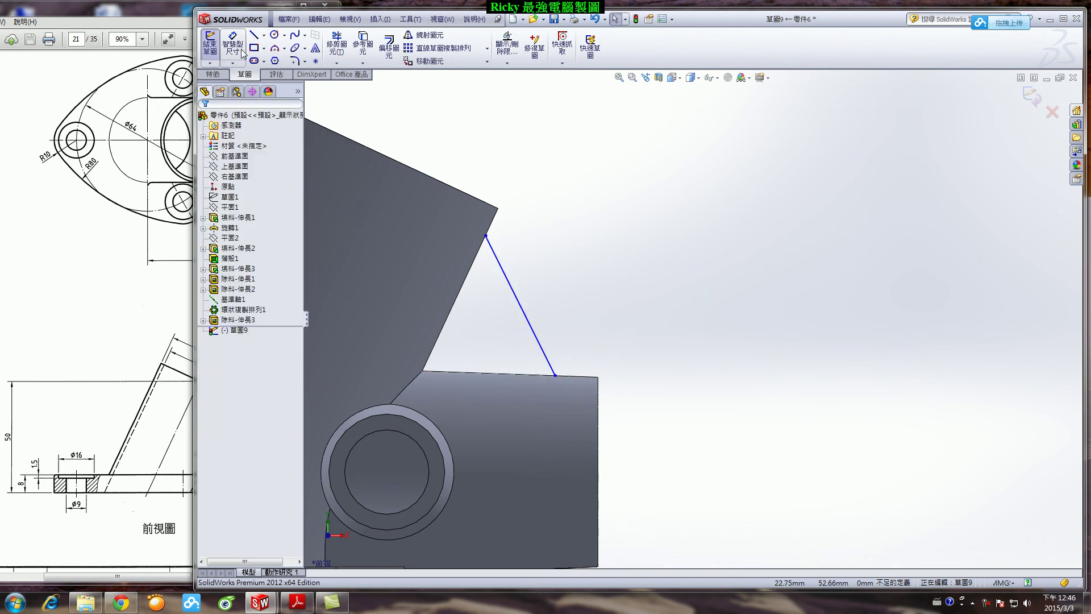
Step: Dimension both line ends 2 mm from the tube and branch corners, then exit the sketch
left_click(233, 45)
left_click(498, 209)
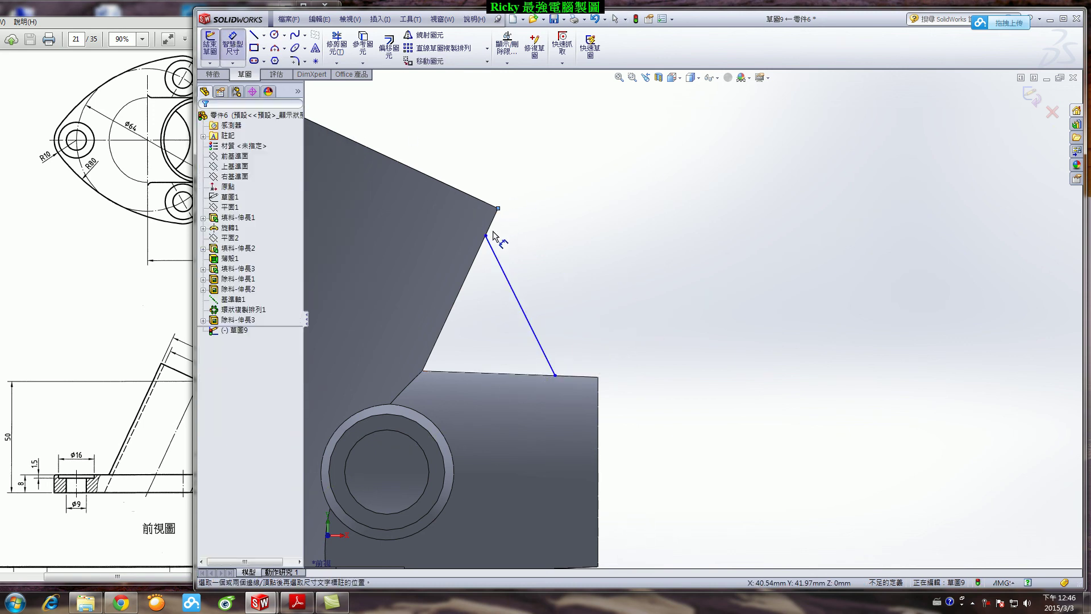
left_click(486, 236)
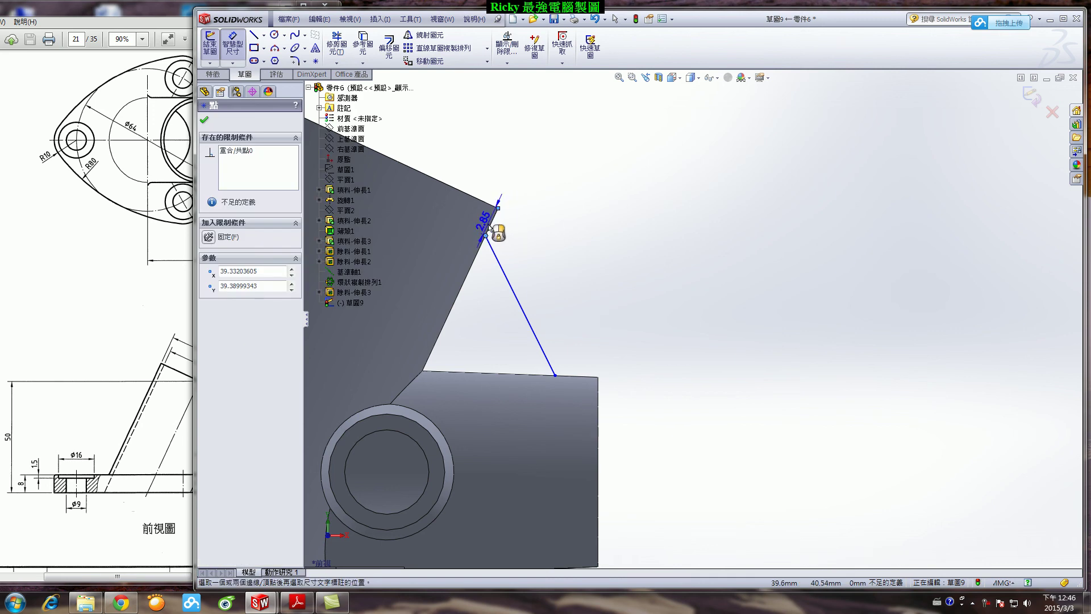
left_click(488, 227)
type("2")
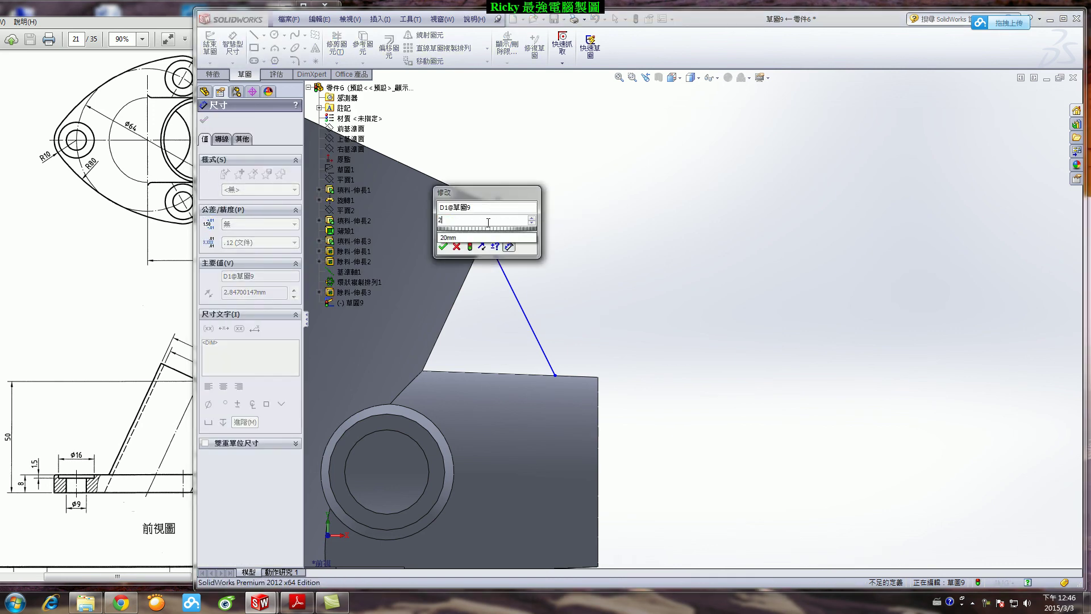
key("Return")
scroll(550, 370, "down", 3)
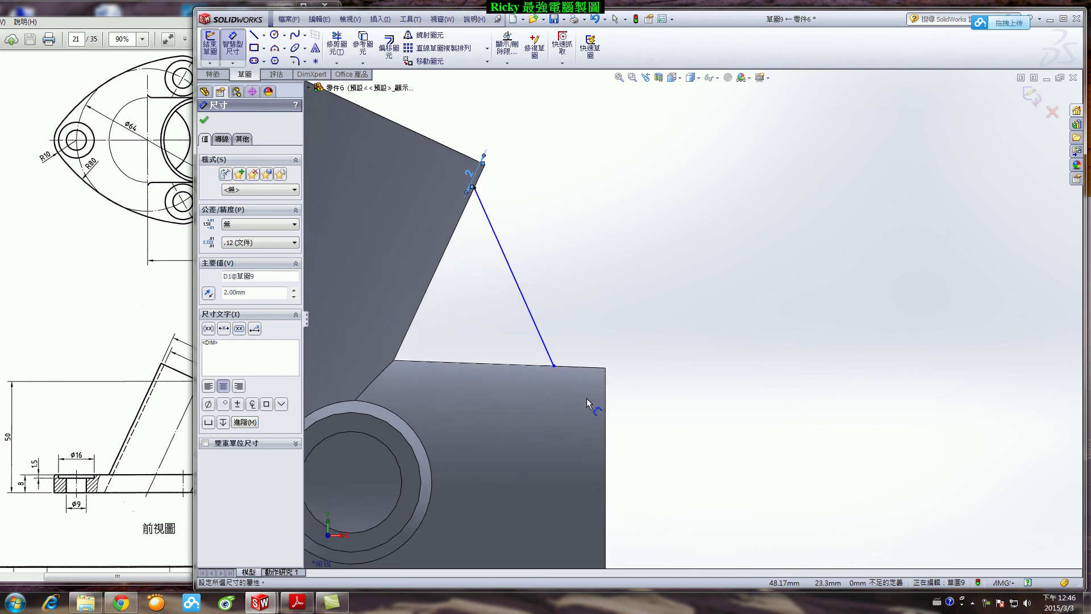
left_click(553, 355)
left_click(615, 357)
left_click(584, 339)
type("2")
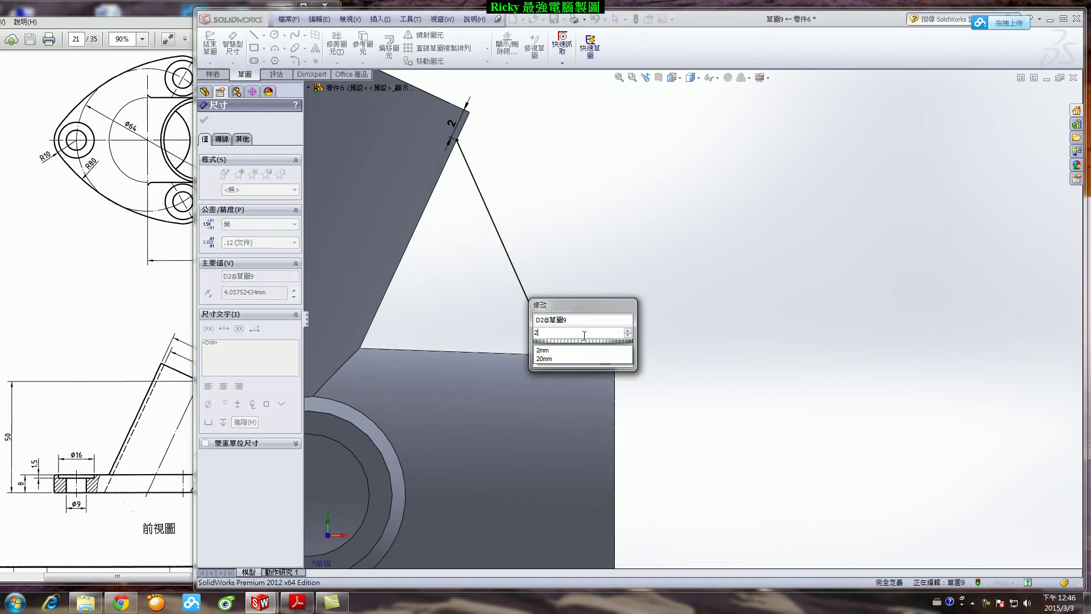
key("Return")
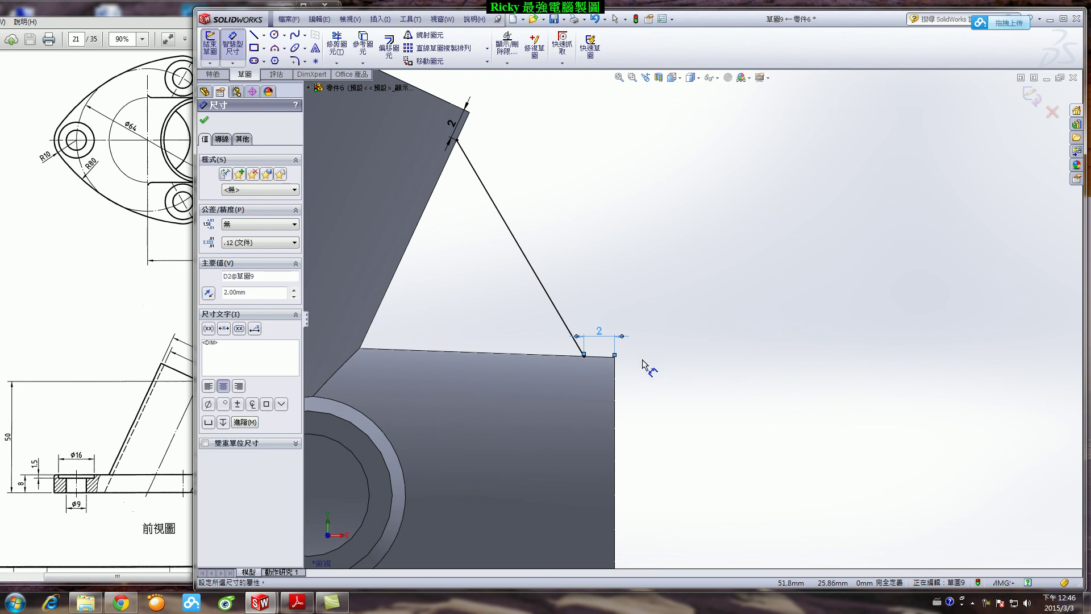
key("Escape")
scroll(667, 316, "up", 3)
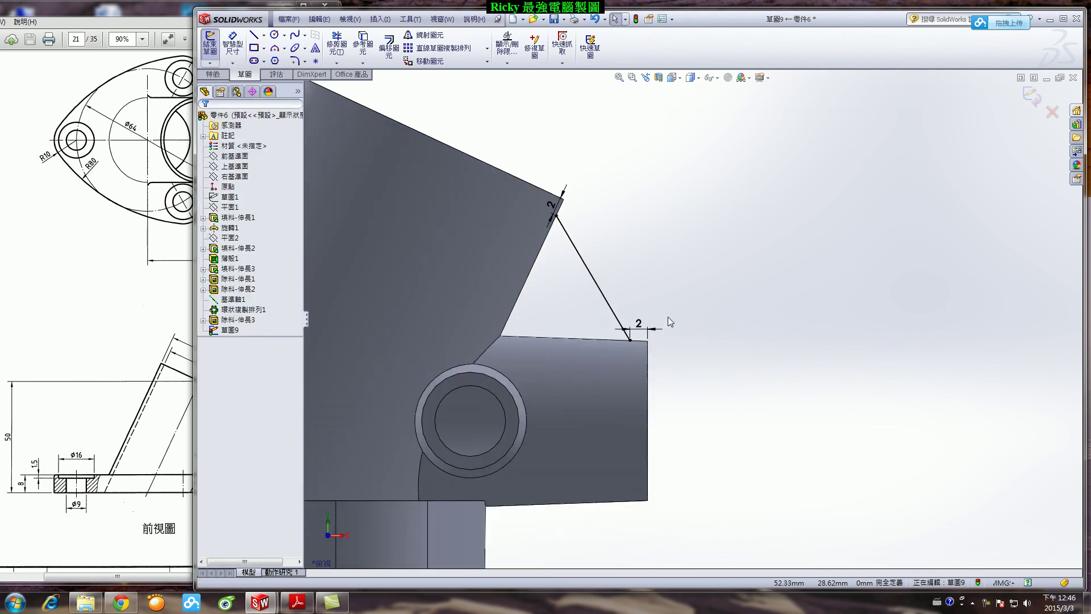
left_click(1028, 107)
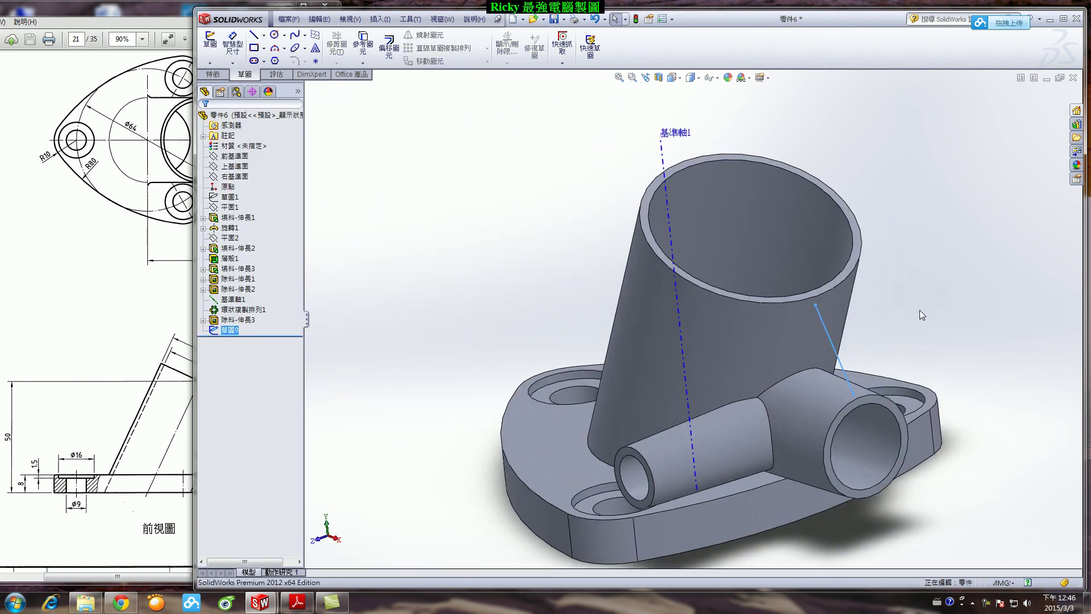
Step: Start a rib from the sketch line and check the reference drawing for its size
scroll(922, 315, "down", 3)
left_click(212, 75)
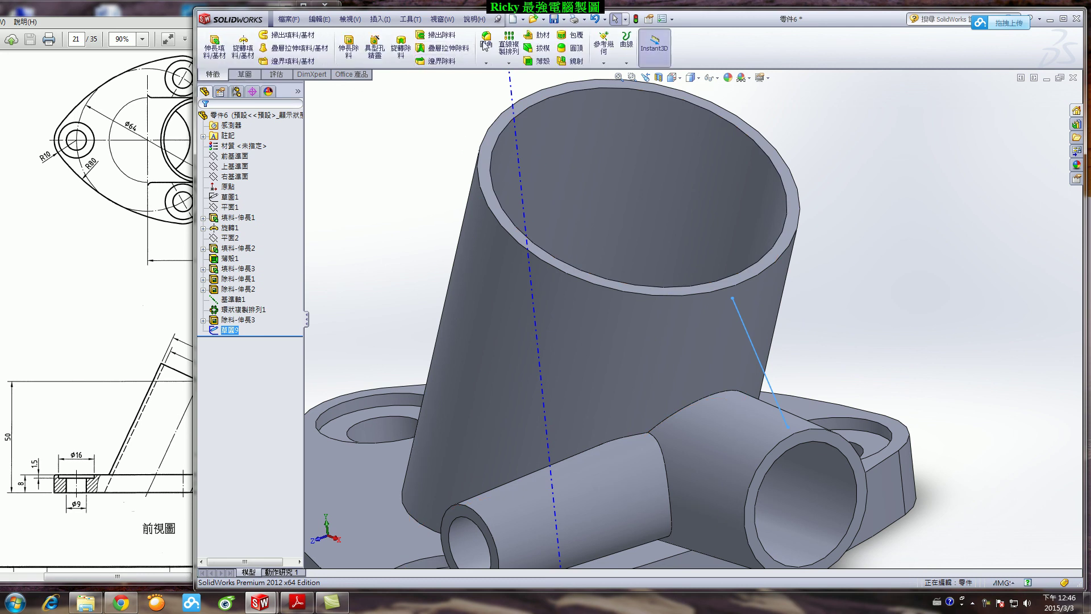
left_click(542, 37)
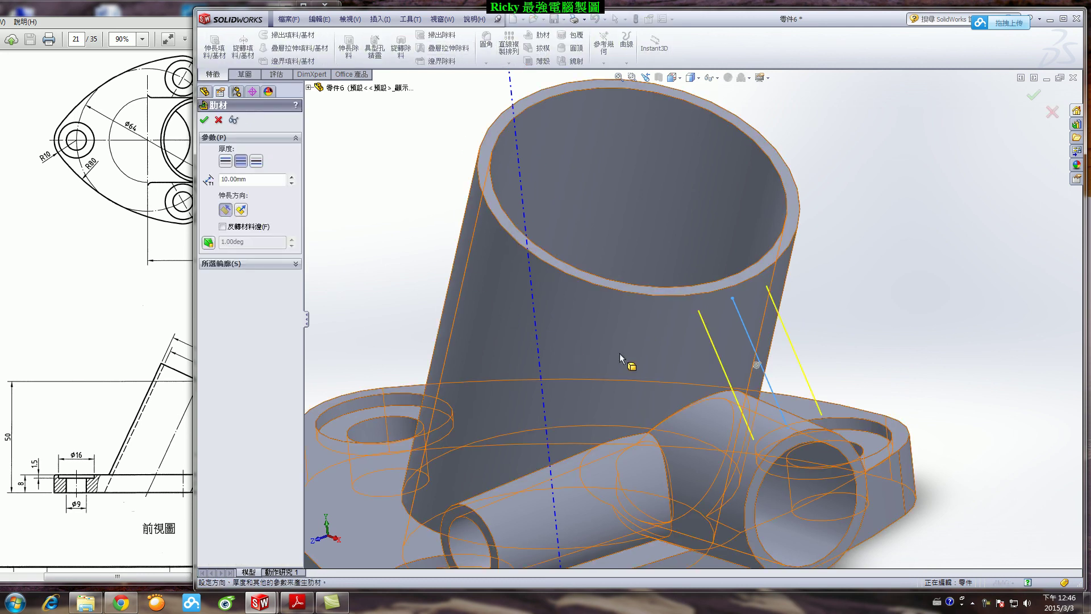
left_click(171, 292)
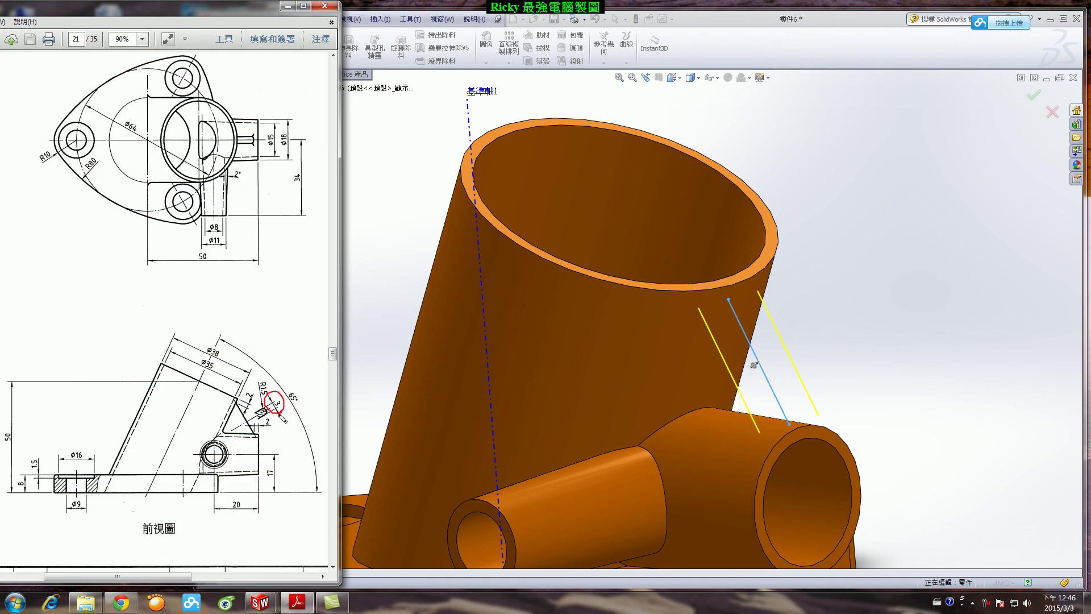
Step: Apply a 3 mm rib thickness and confirm Rib1 bracing the tube
left_click(404, 168)
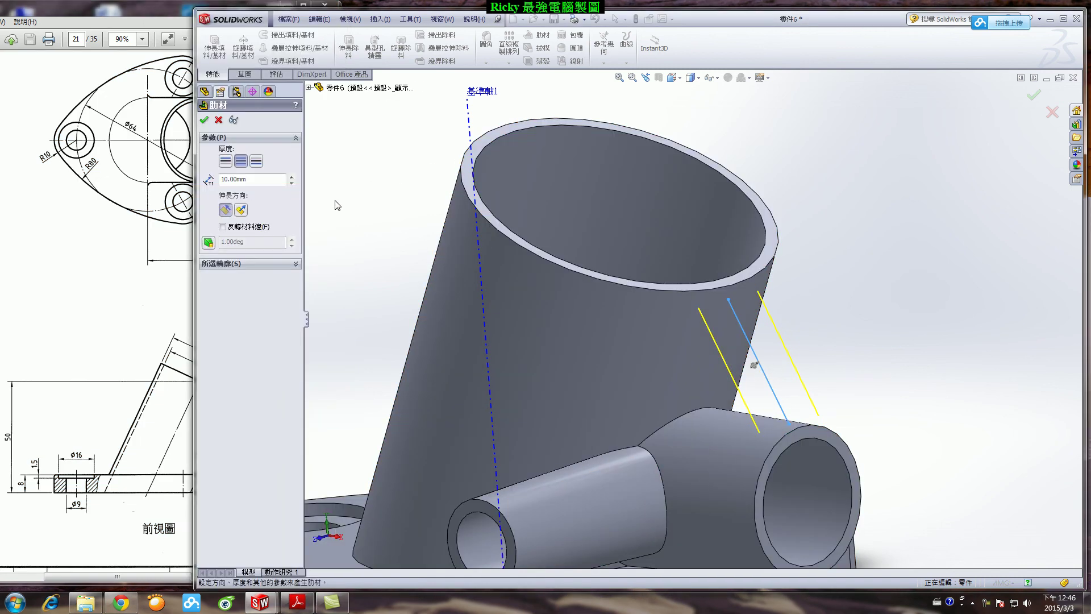
key("Return")
left_click(204, 120)
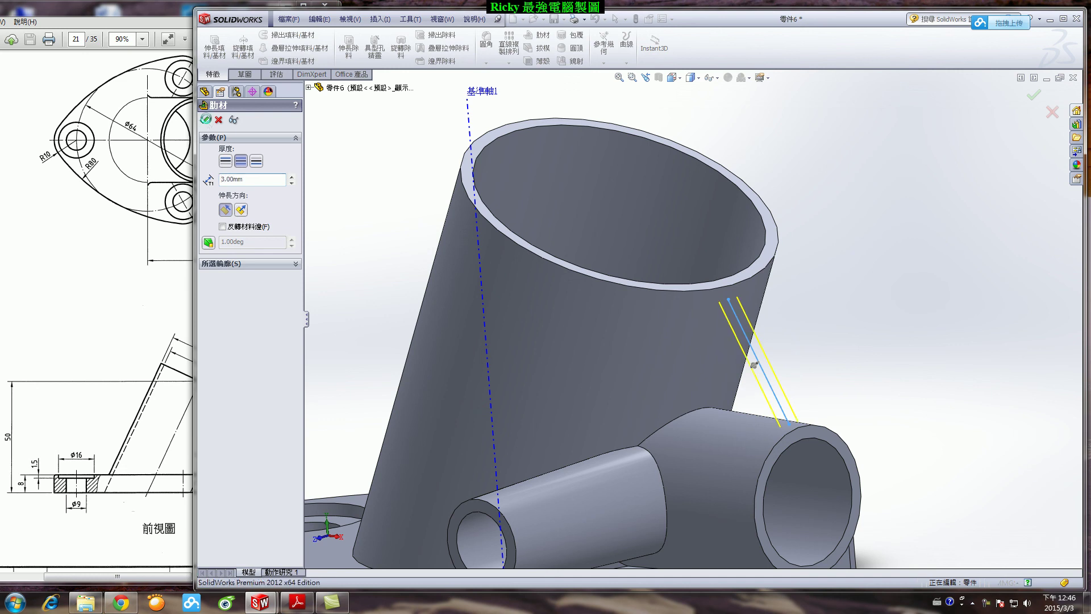
scroll(554, 382, "up", 3)
scroll(833, 342, "down", 3)
left_click(759, 346)
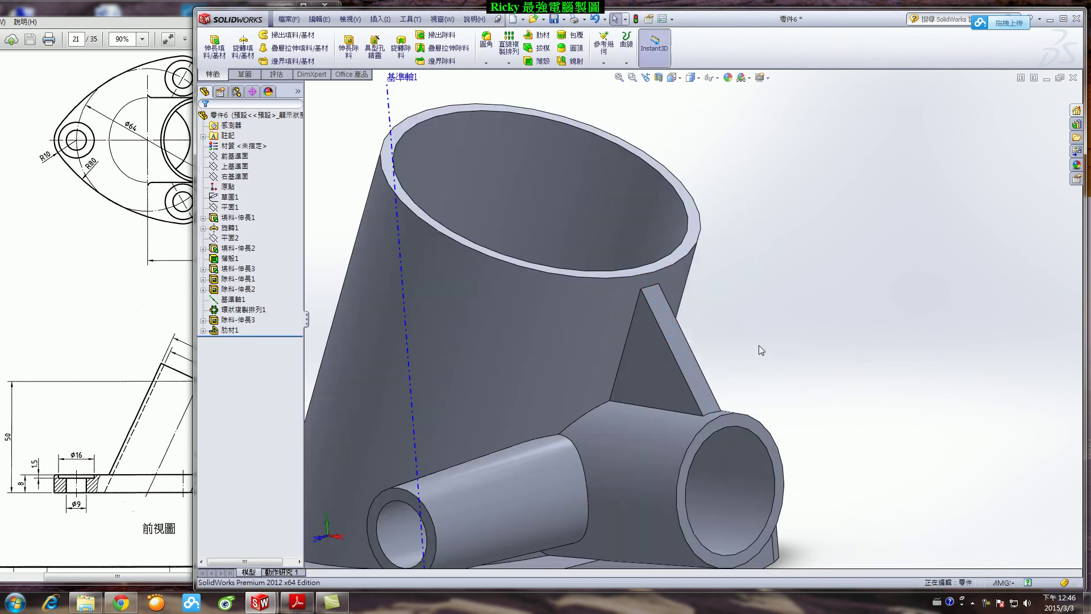
scroll(759, 346, "up", 2)
scroll(773, 300, "down", 4)
scroll(750, 298, "up", 3)
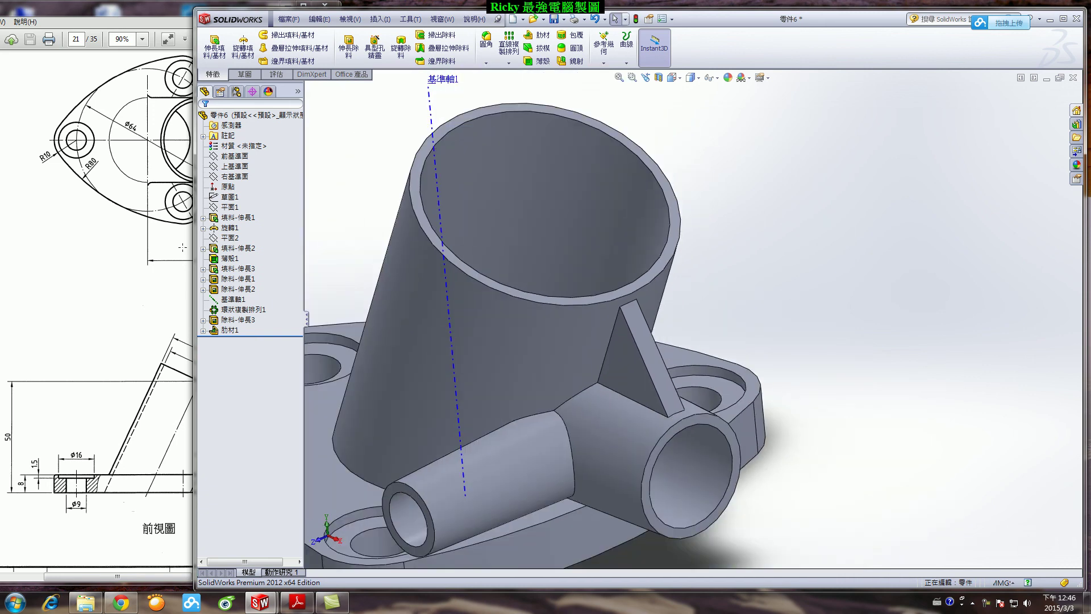
Step: Review the reference drawing's rounding note for the rib edges
left_click(98, 290)
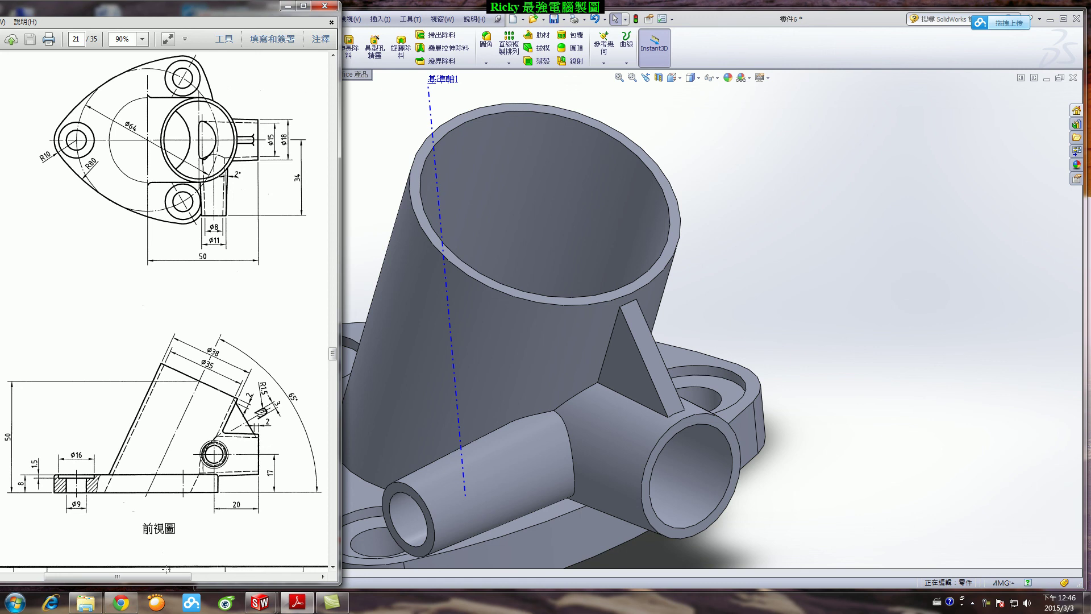
left_click_drag(172, 577, 271, 575)
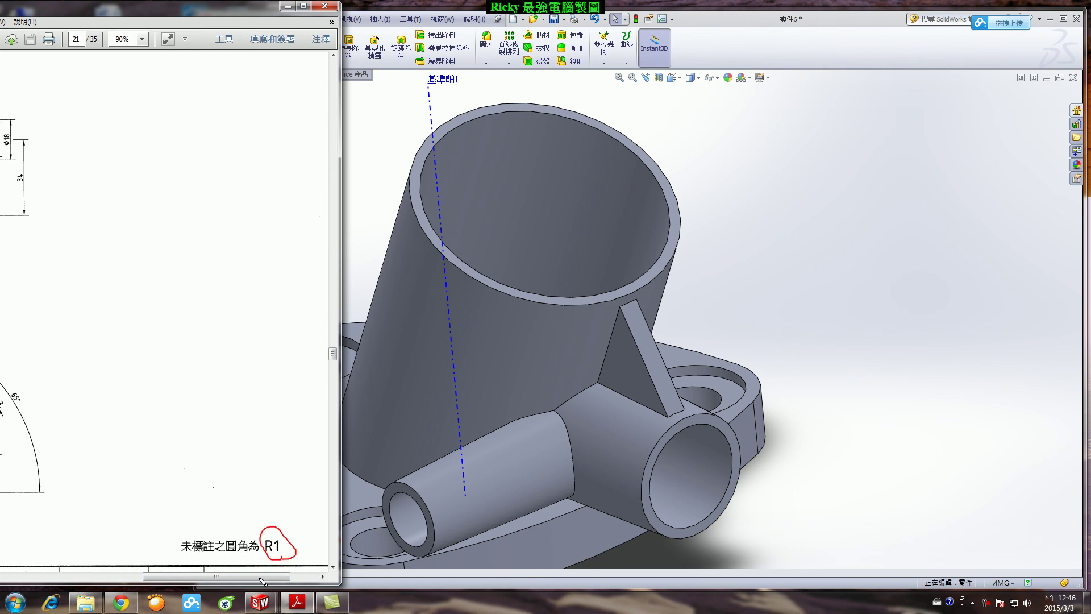
left_click_drag(263, 581, 182, 577)
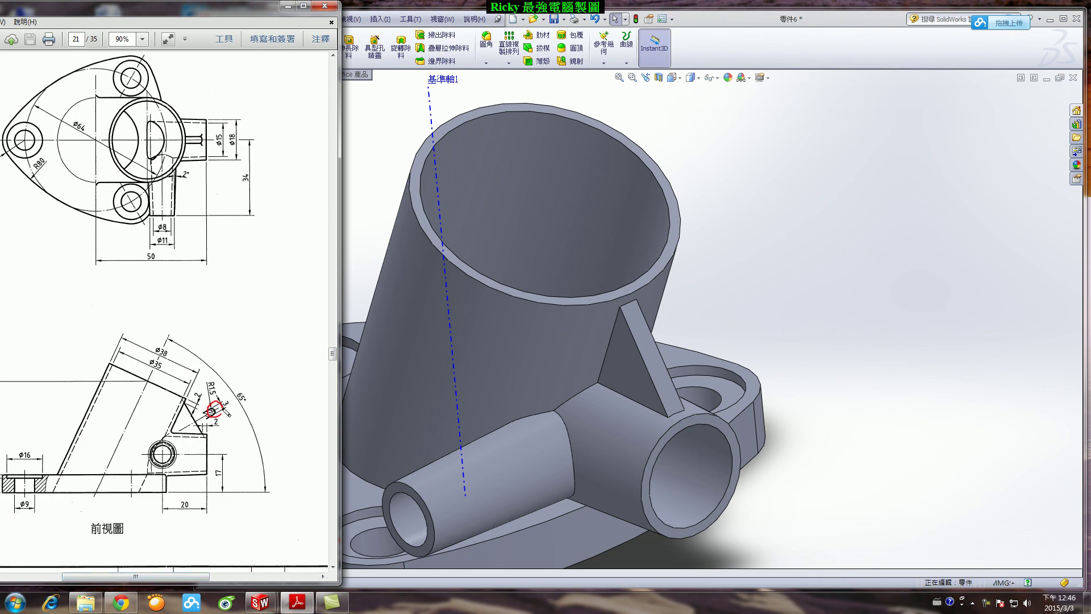
Step: Fillet the rib's two outer edges with a 1.5 mm radius
left_click(811, 326)
left_click(485, 40)
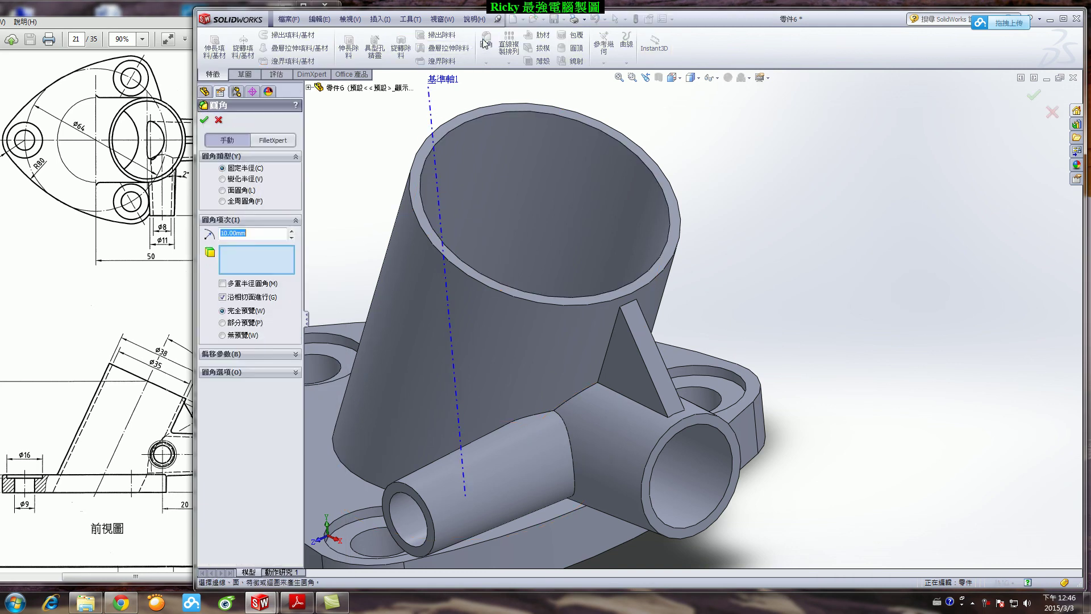
type("1")
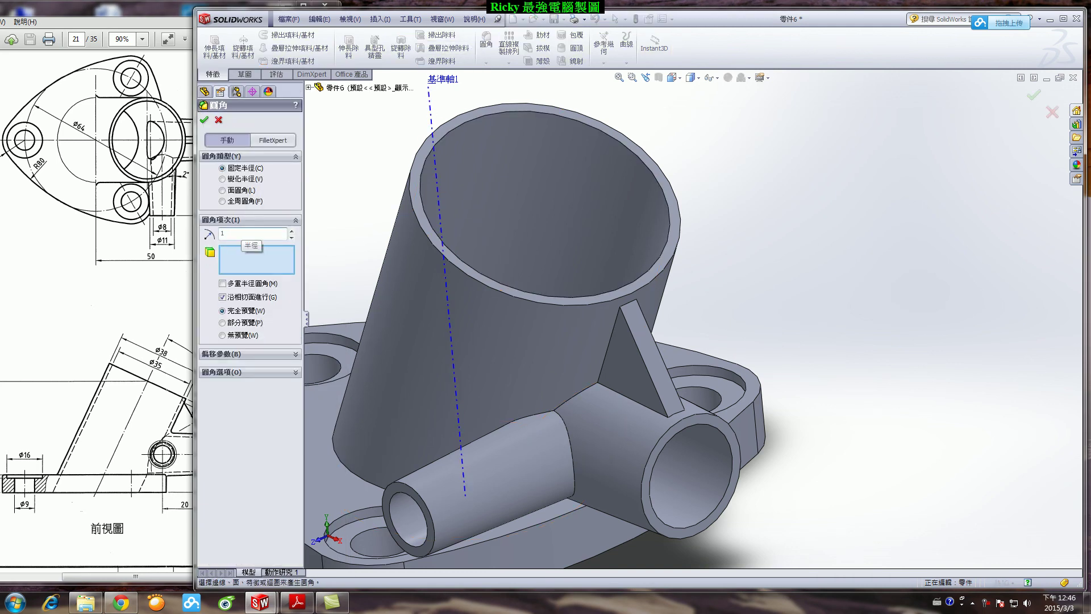
left_click(658, 348)
left_click(640, 353)
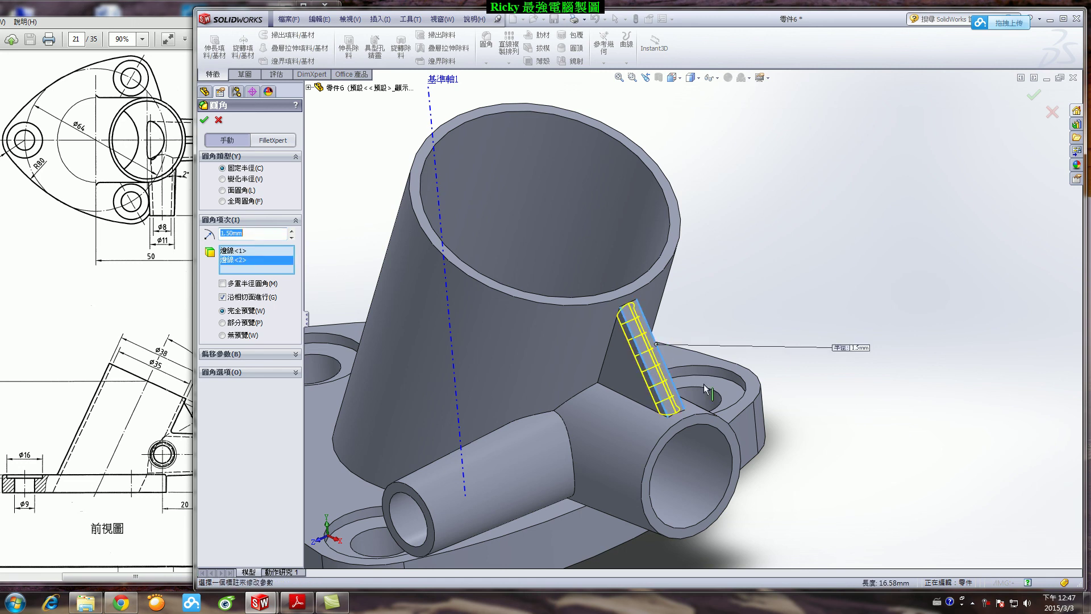
scroll(645, 354, "down", 3)
left_click(204, 120)
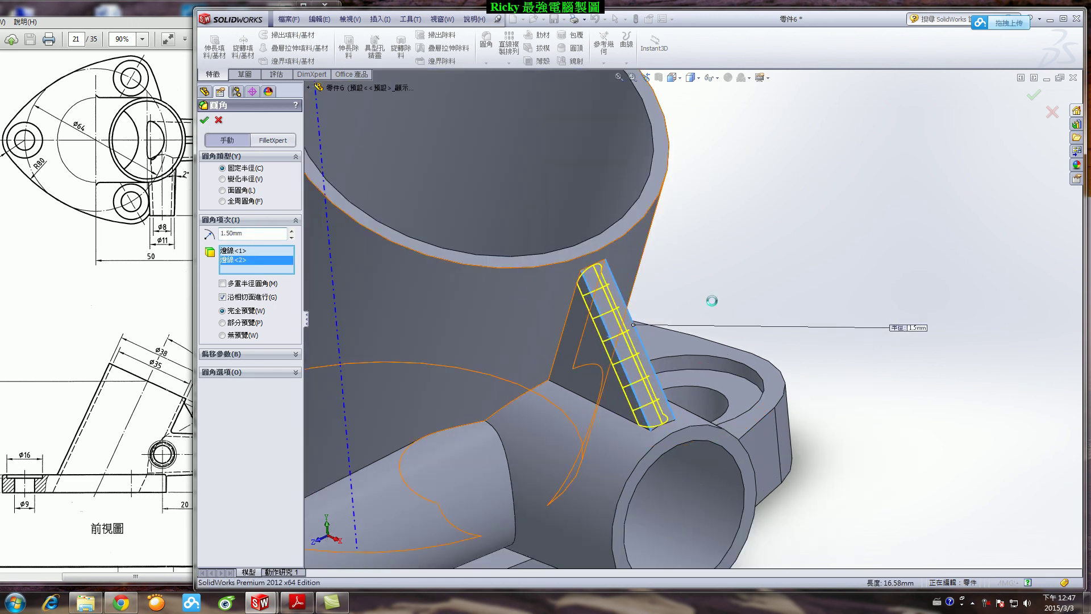
middle_click_drag(768, 275, 691, 298)
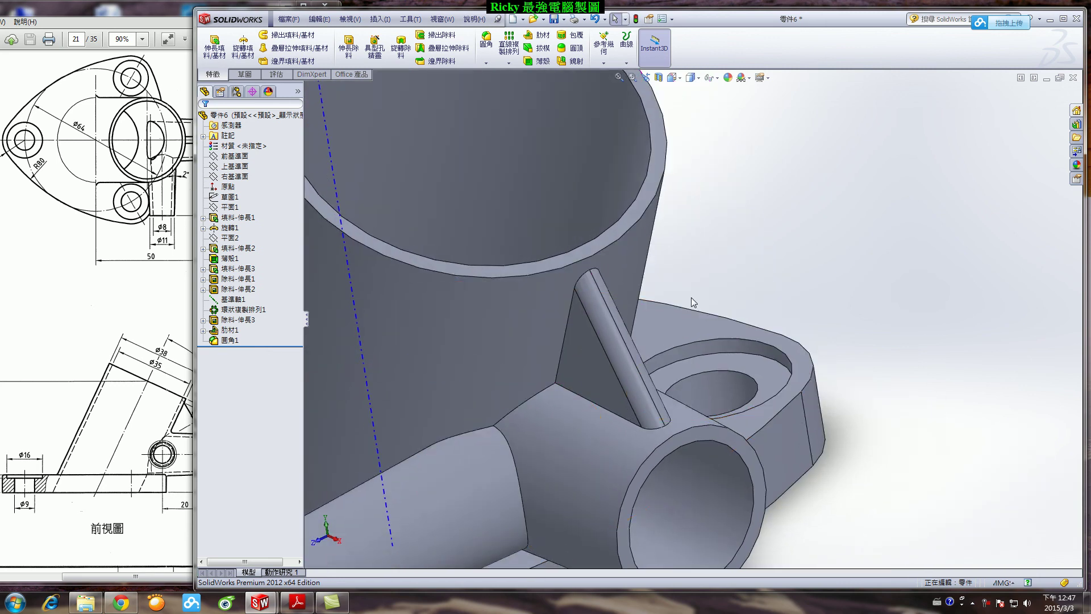
scroll(739, 290, "up", 3)
Step: Start a 1 mm fillet on a rib edge and three rib-to-pipe junction edges
left_click(486, 40)
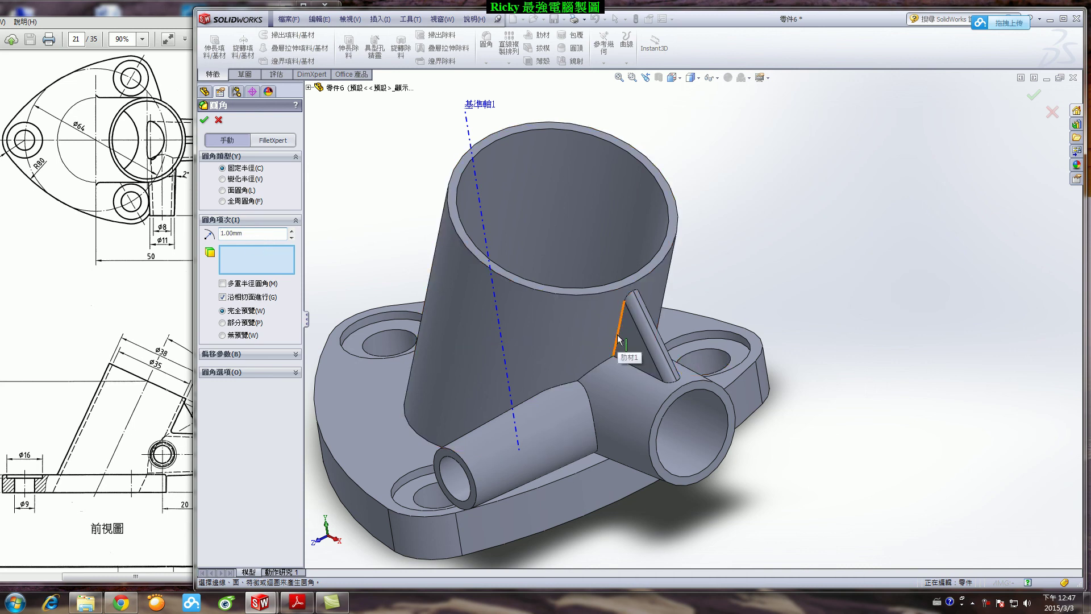
left_click(623, 359)
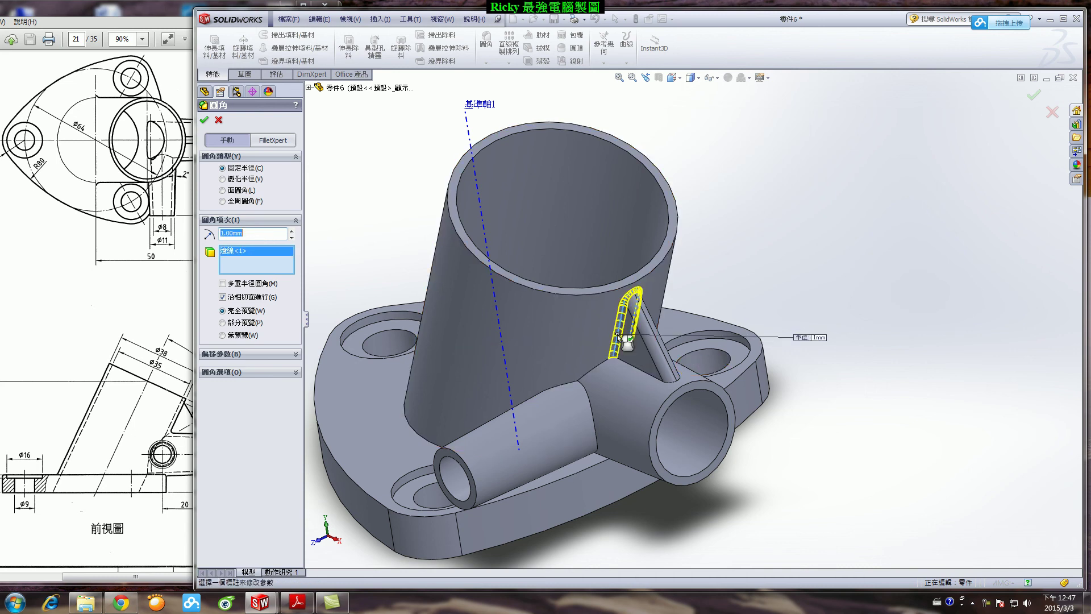
left_click(596, 367)
left_click(593, 402)
left_click(558, 383)
middle_click_drag(710, 341, 566, 355)
Step: Add the remaining junction, tube-to-flange and flange outline edges, then confirm the 1 mm fillet
left_click(610, 402)
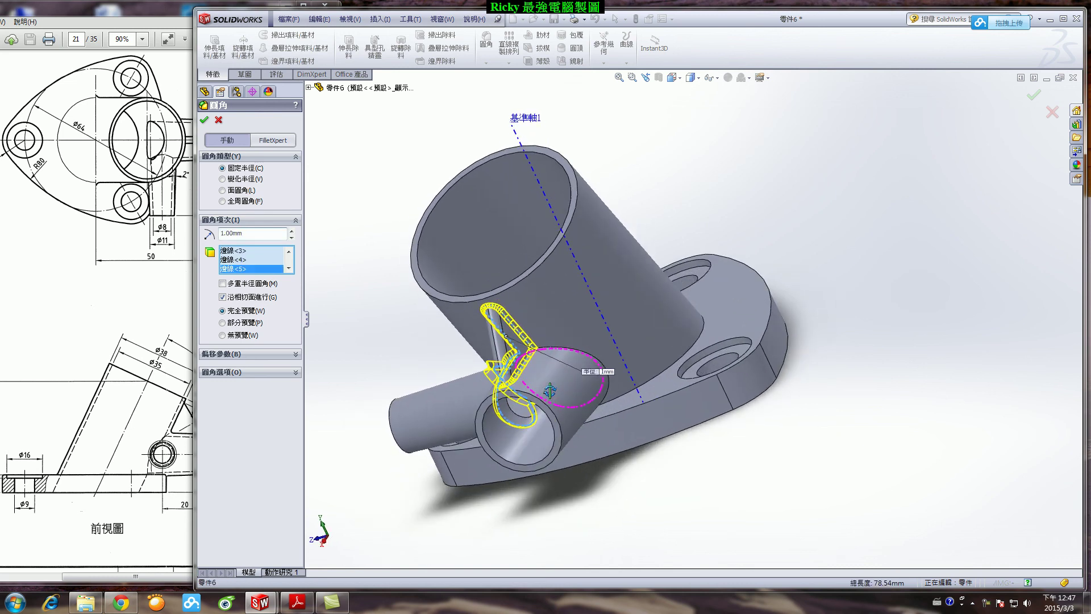
left_click(566, 355)
middle_click_drag(566, 355, 539, 363)
left_click(538, 363)
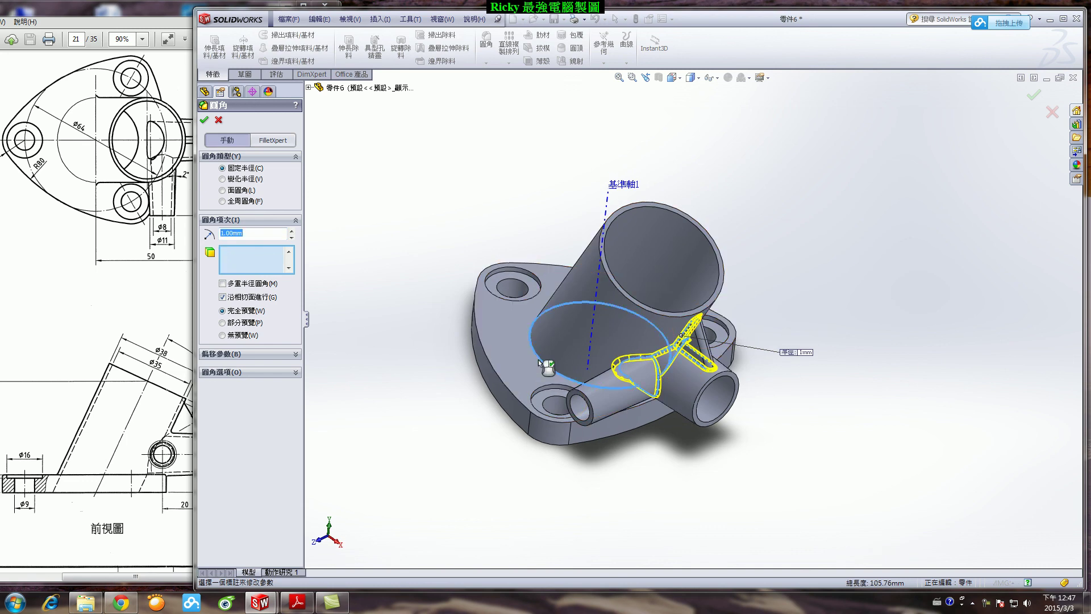
left_click(493, 370)
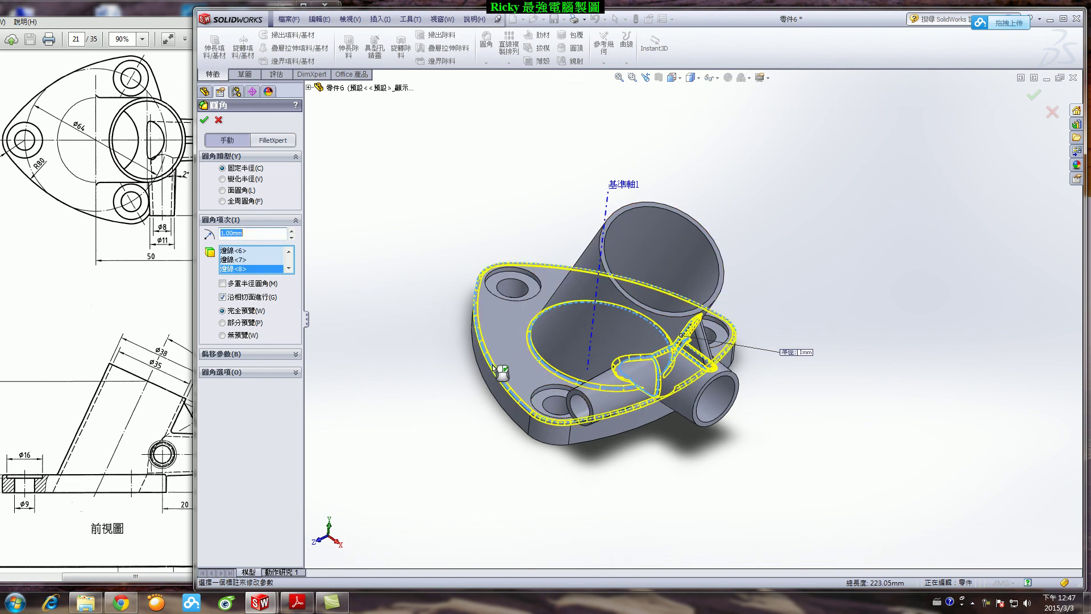
scroll(719, 342, "down", 2)
middle_click_drag(739, 379, 763, 376)
scroll(768, 363, "up", 2)
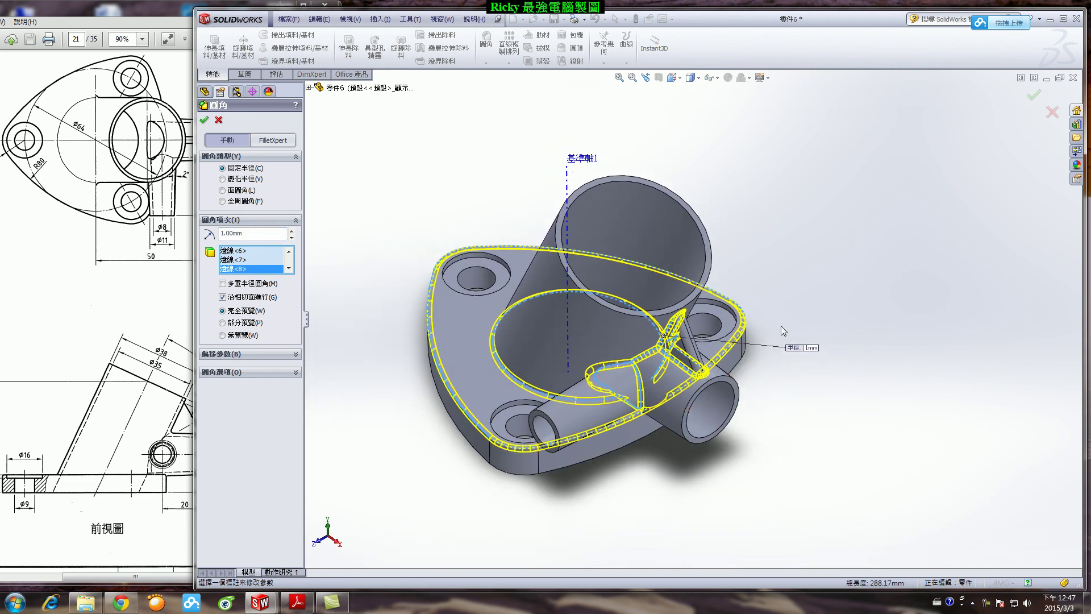
left_click(204, 120)
Step: Hide the datum axis 基準軸1
scroll(736, 445, "down", 2)
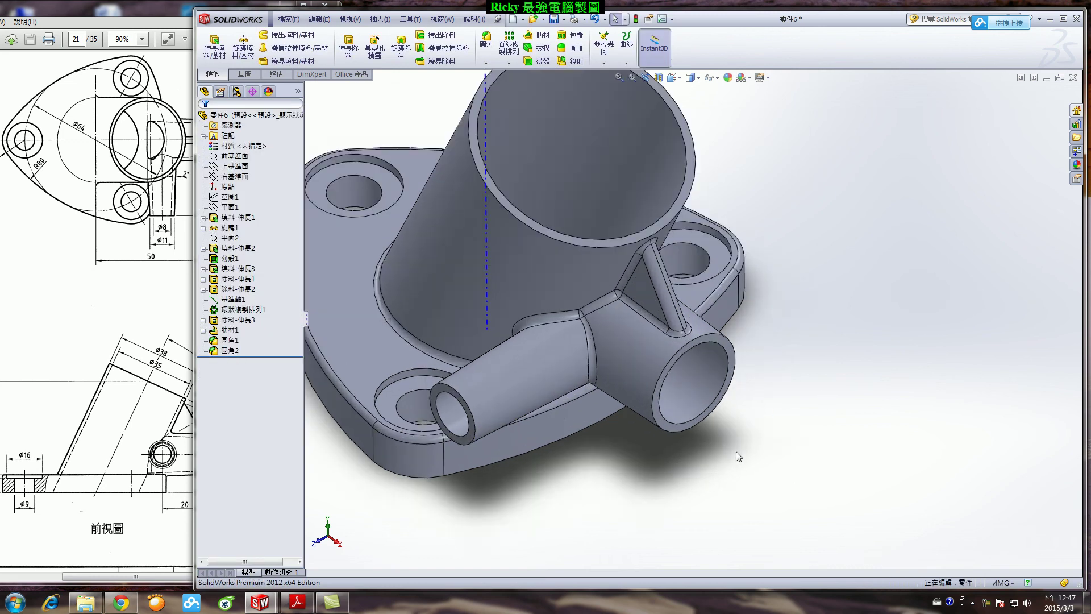
scroll(736, 451, "up", 3)
scroll(492, 184, "down", 1)
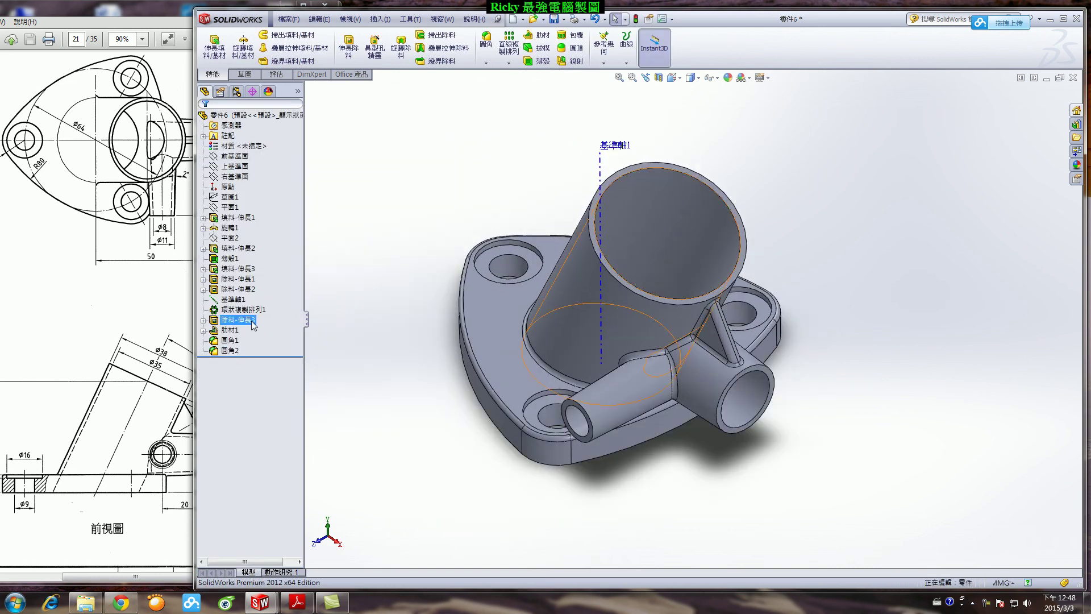
right_click(233, 299)
left_click(243, 283)
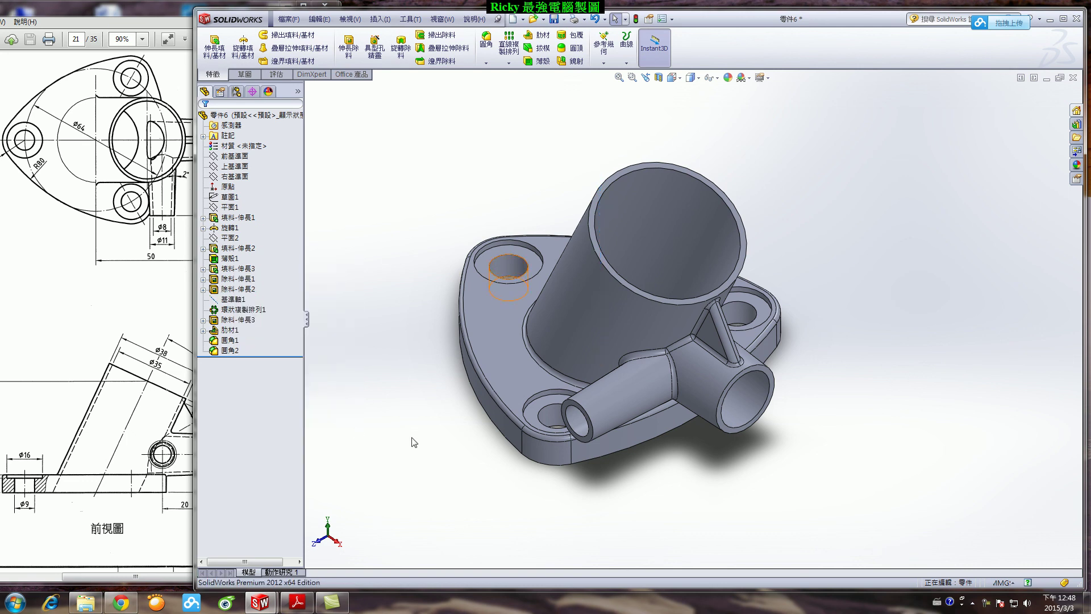
middle_click_drag(489, 462, 523, 383)
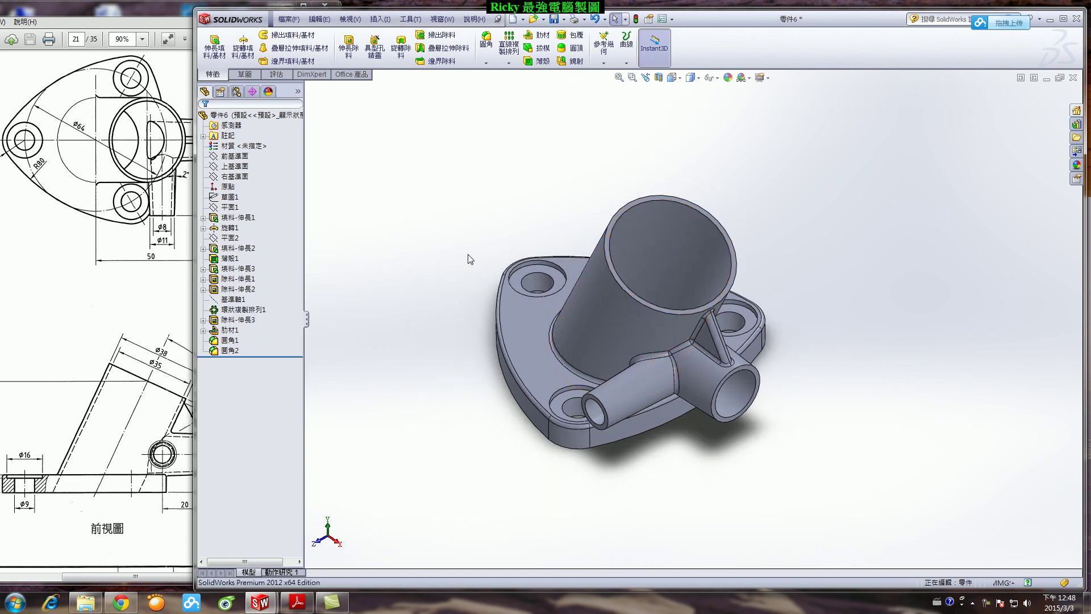
scroll(463, 251, "down", 2)
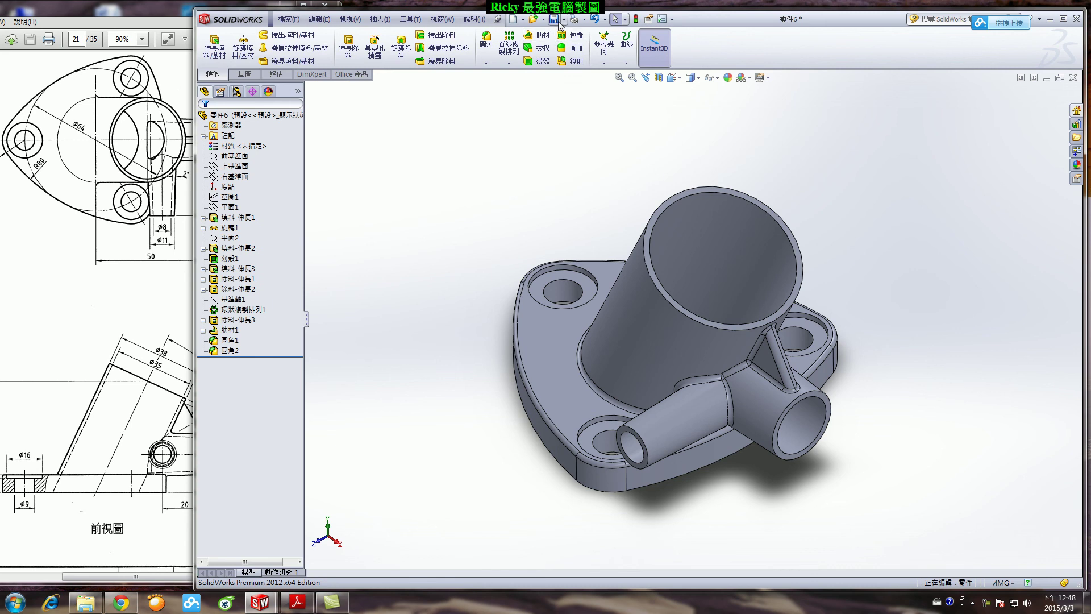
Step: Save the part as 305B.SLDPRT, accepting the overwrite prompt
left_click(554, 19)
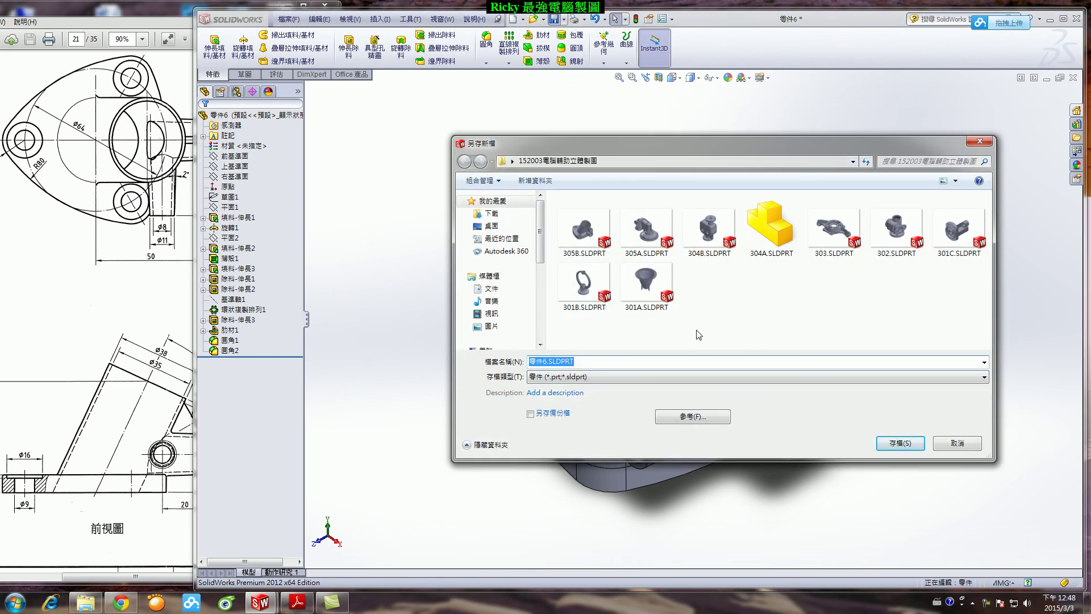
left_click(587, 239)
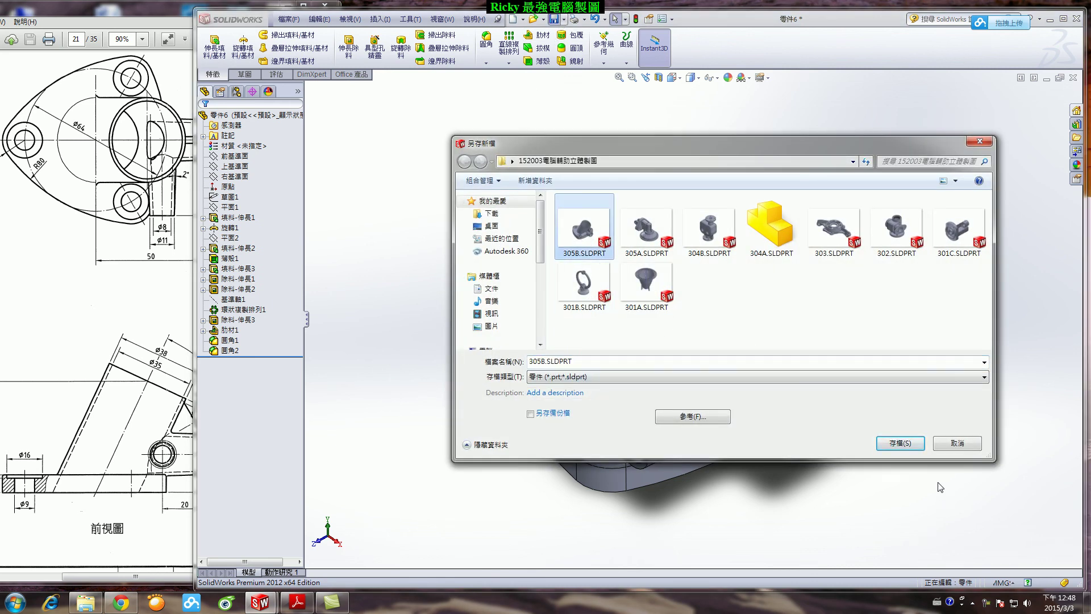
left_click(901, 443)
left_click(578, 306)
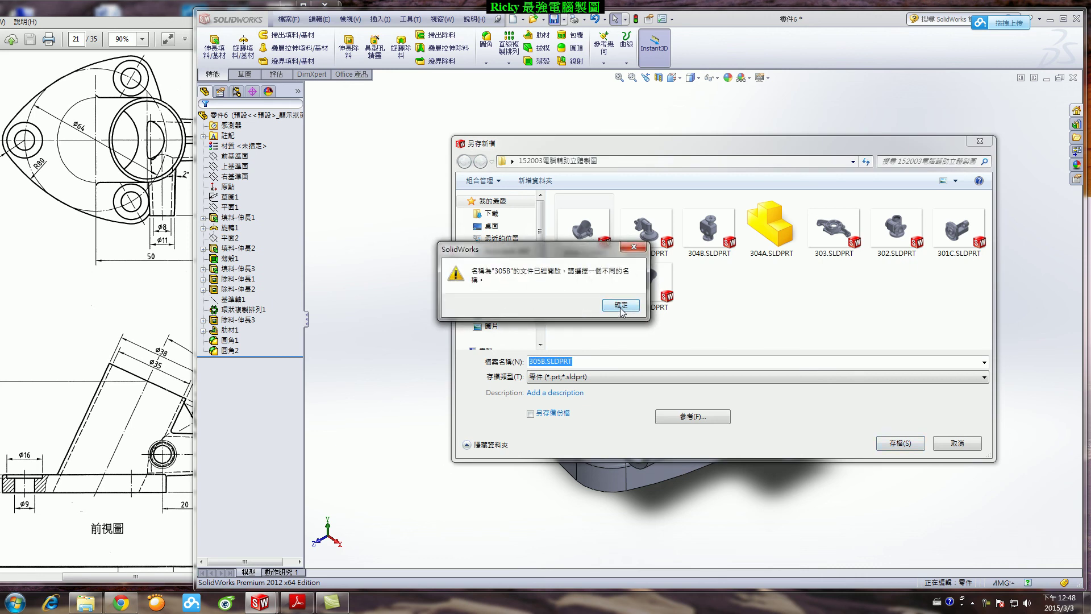